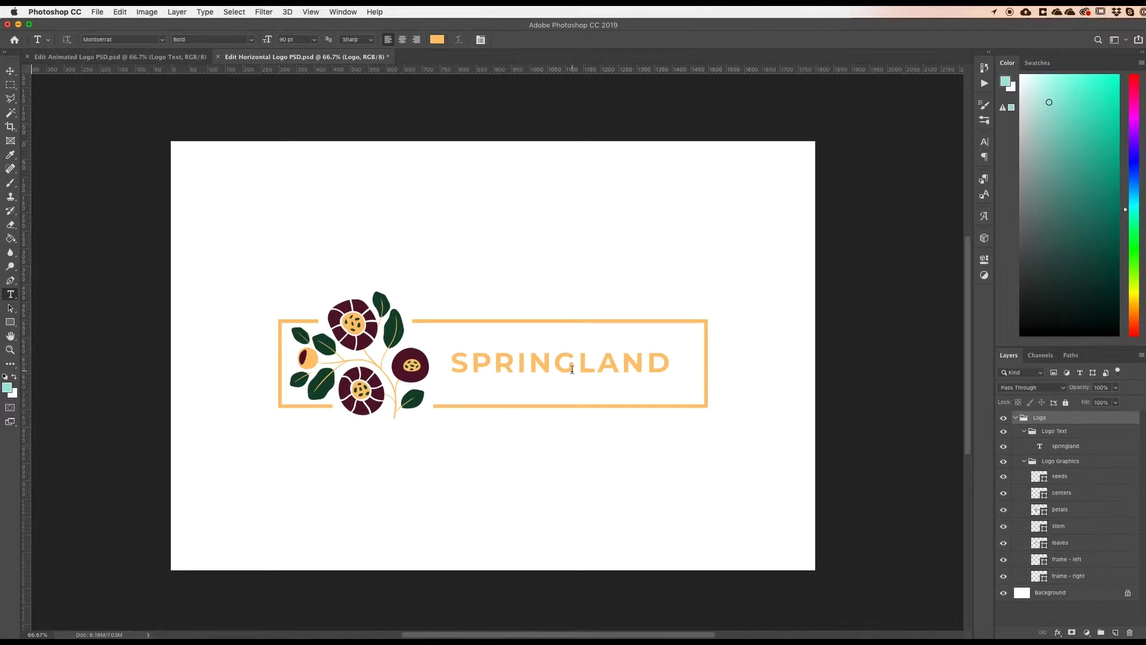
left_click(10, 71)
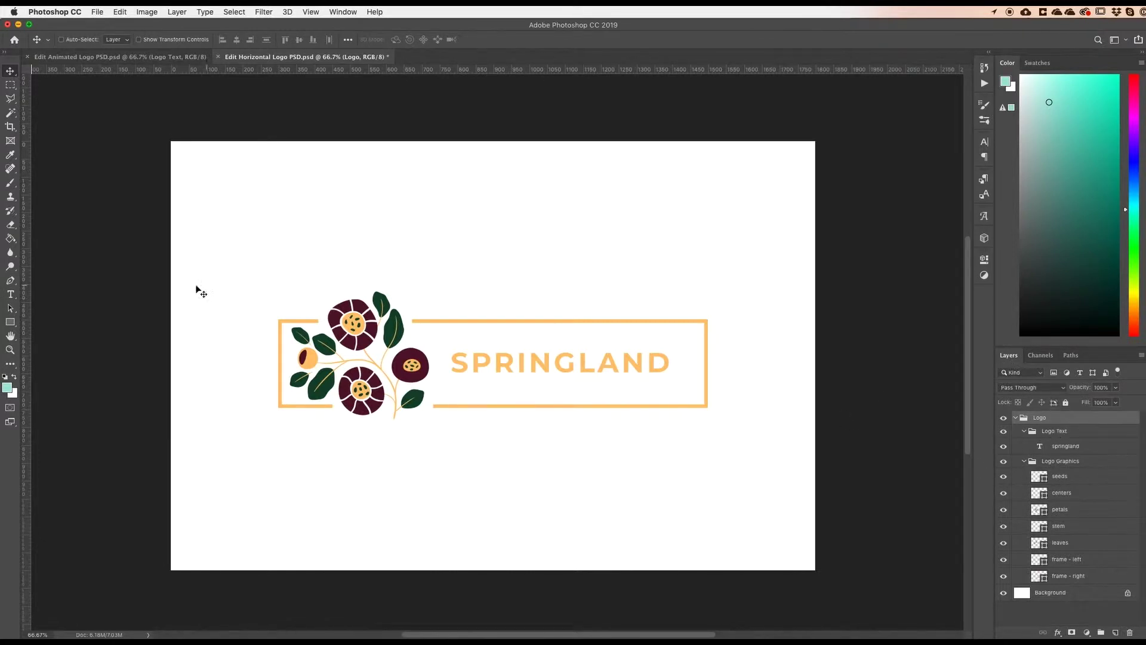
left_click(11, 294)
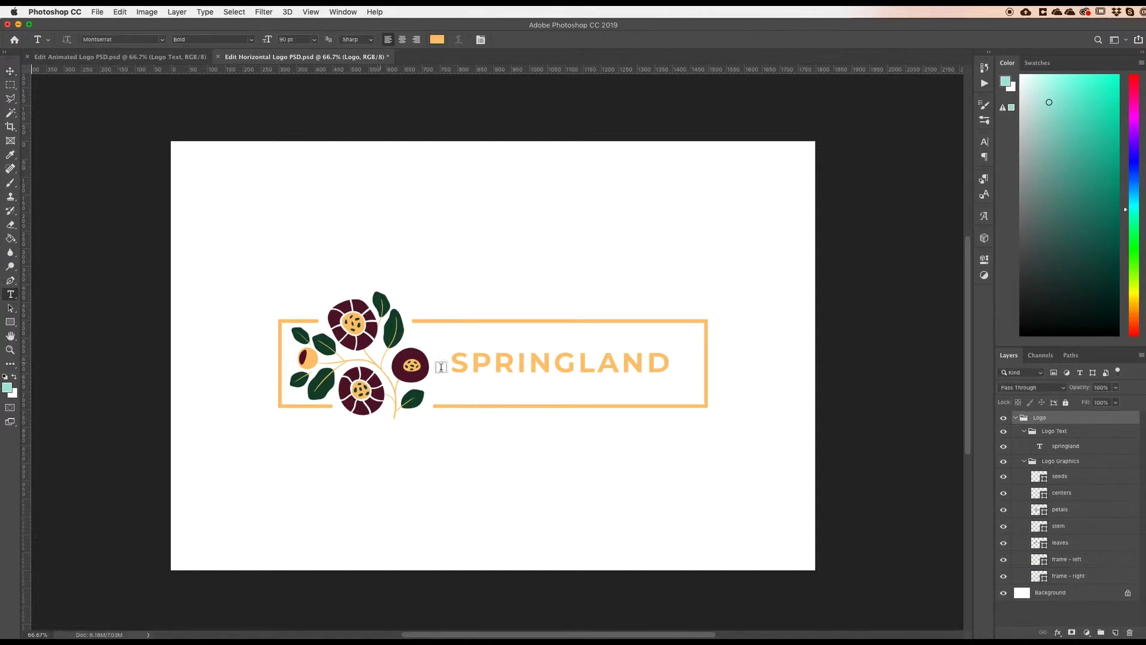
left_click(527, 364)
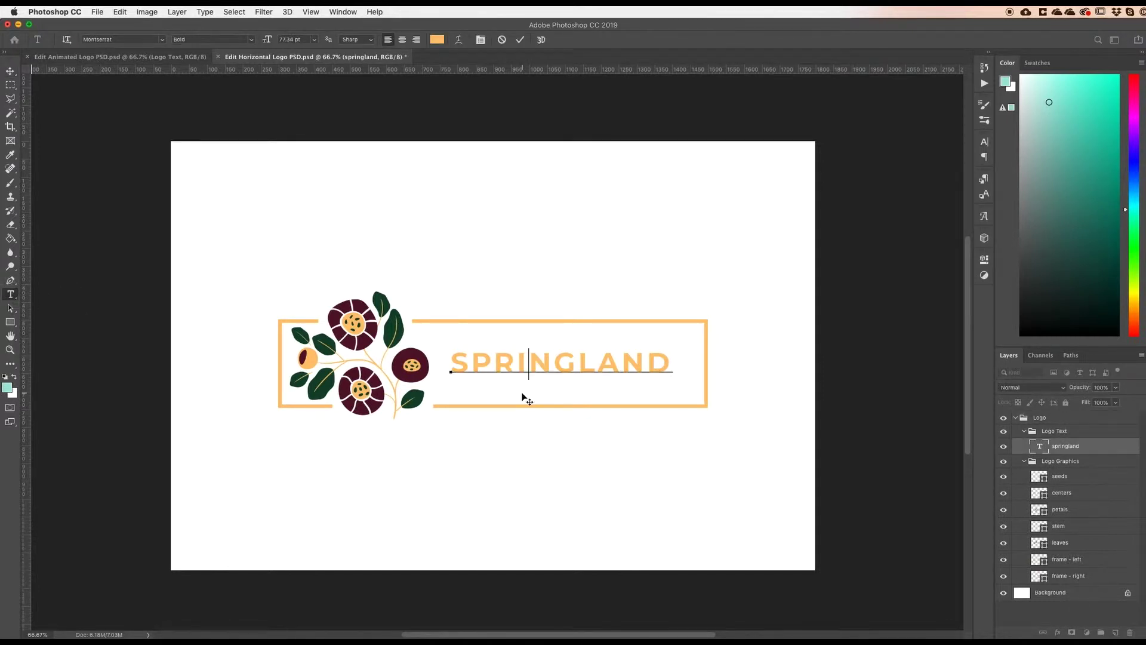
left_click(520, 39)
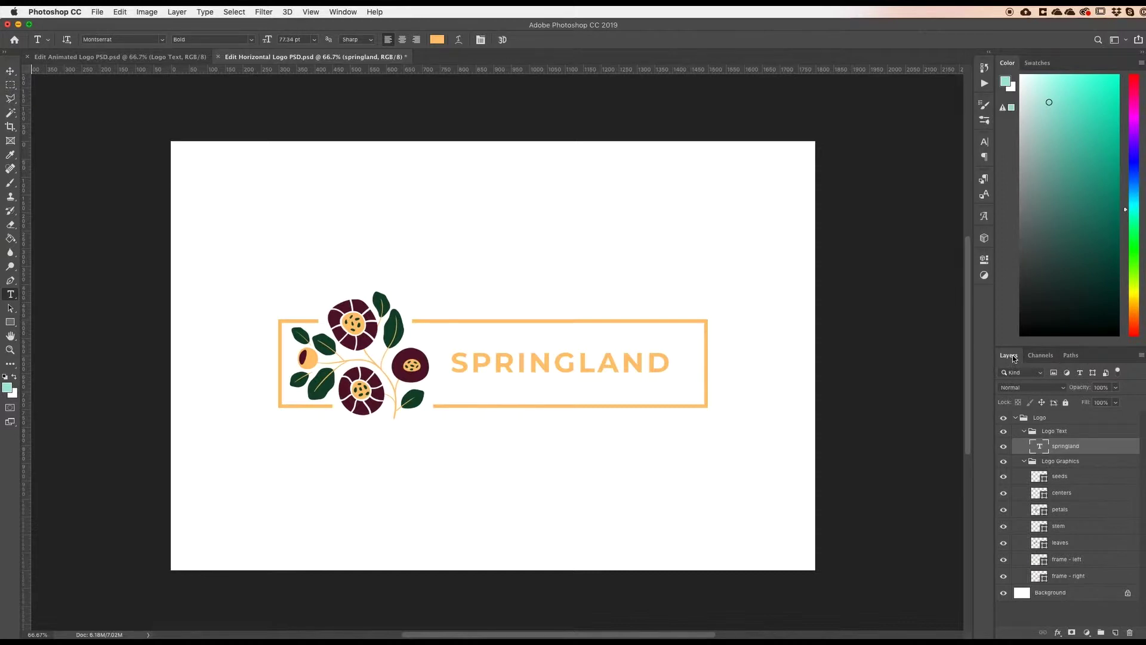
left_click(341, 13)
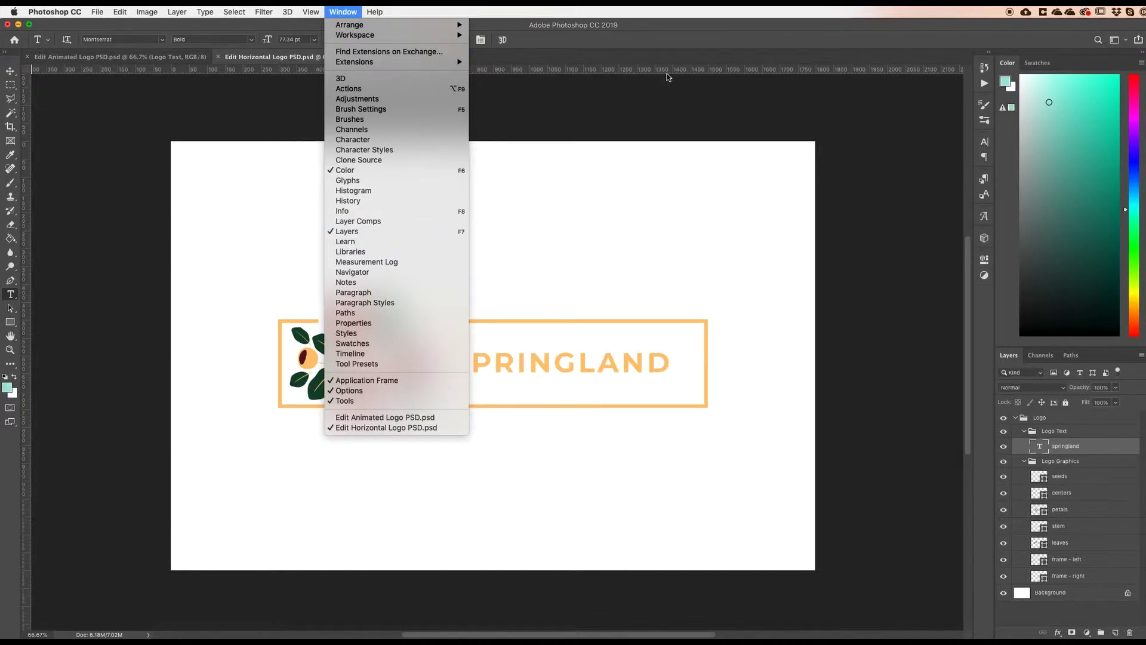
left_click(682, 27)
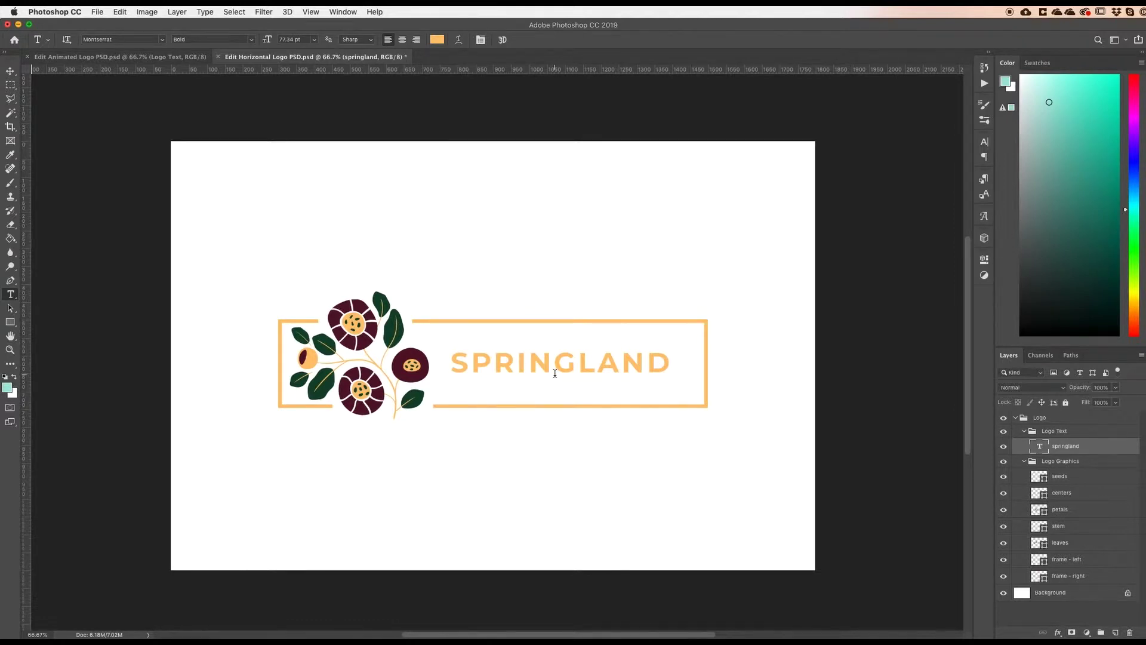
Replace the SPRINGLAND logo text with PRIMROSE and commit the change.
left_click(454, 363)
left_click_drag(454, 362, 687, 364)
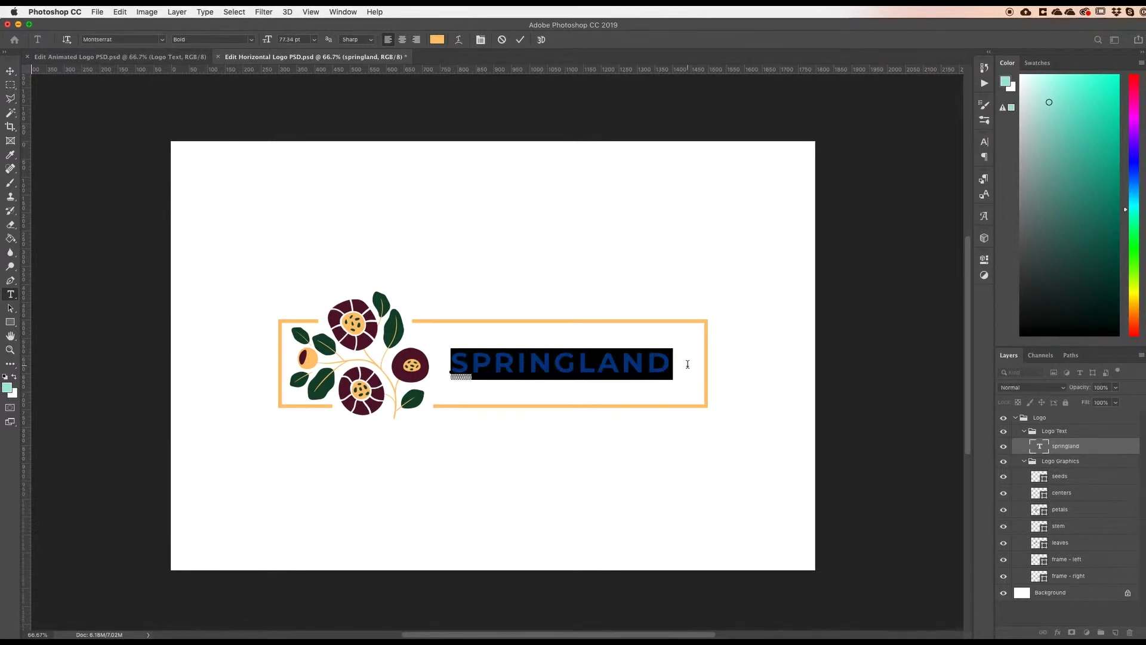
type("P")
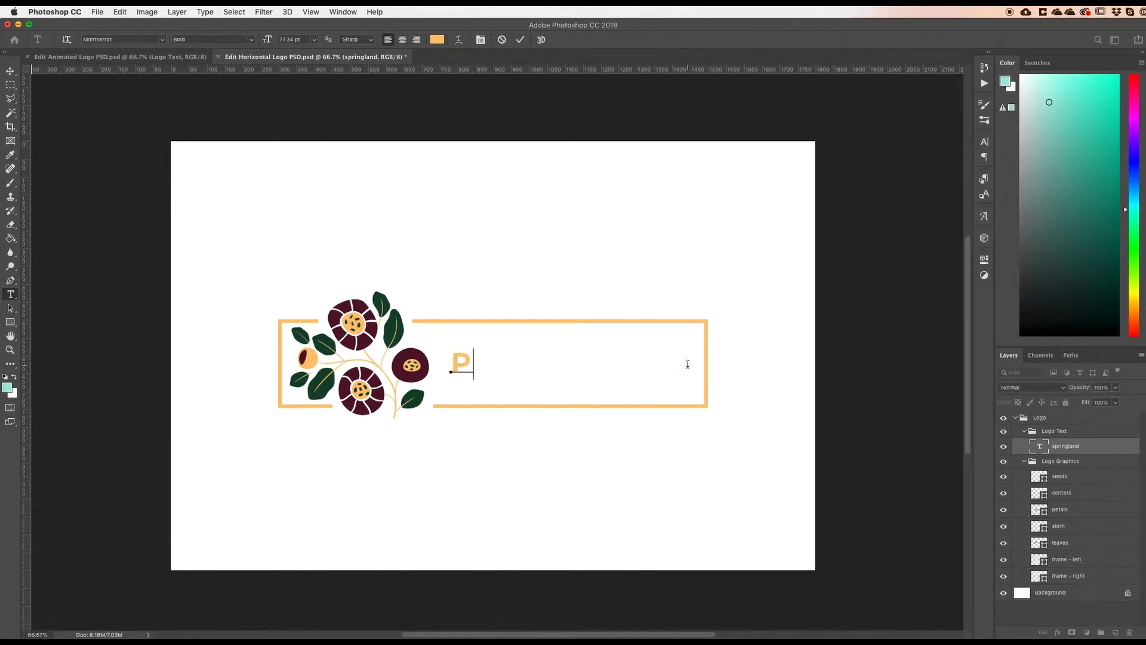
type("RIMROSE")
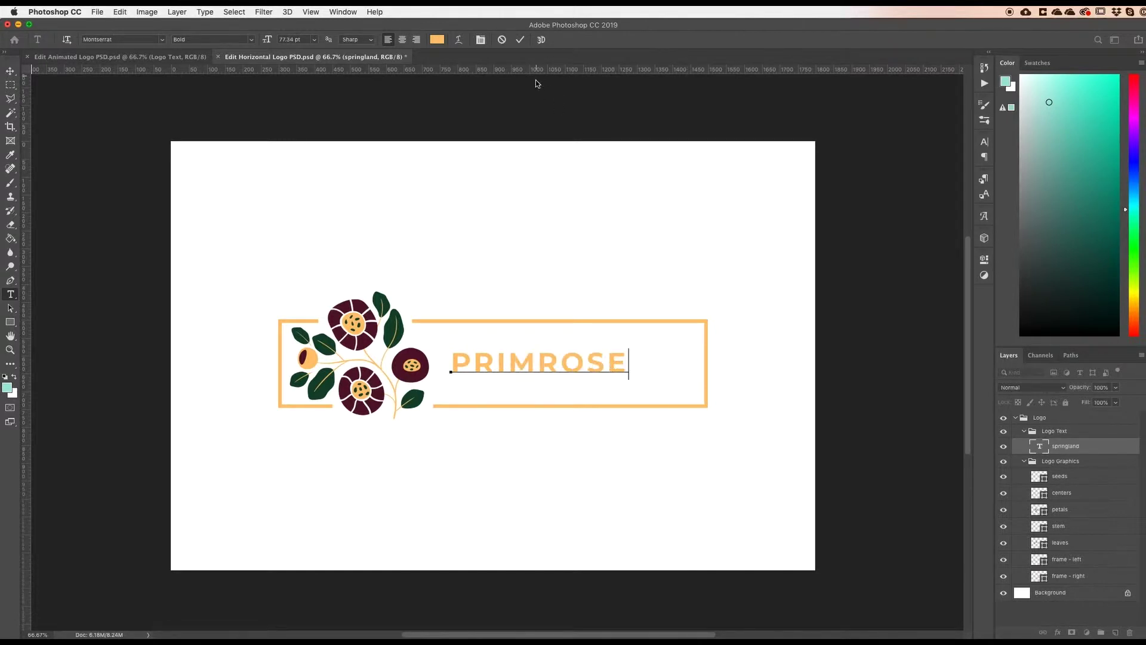
left_click(519, 41)
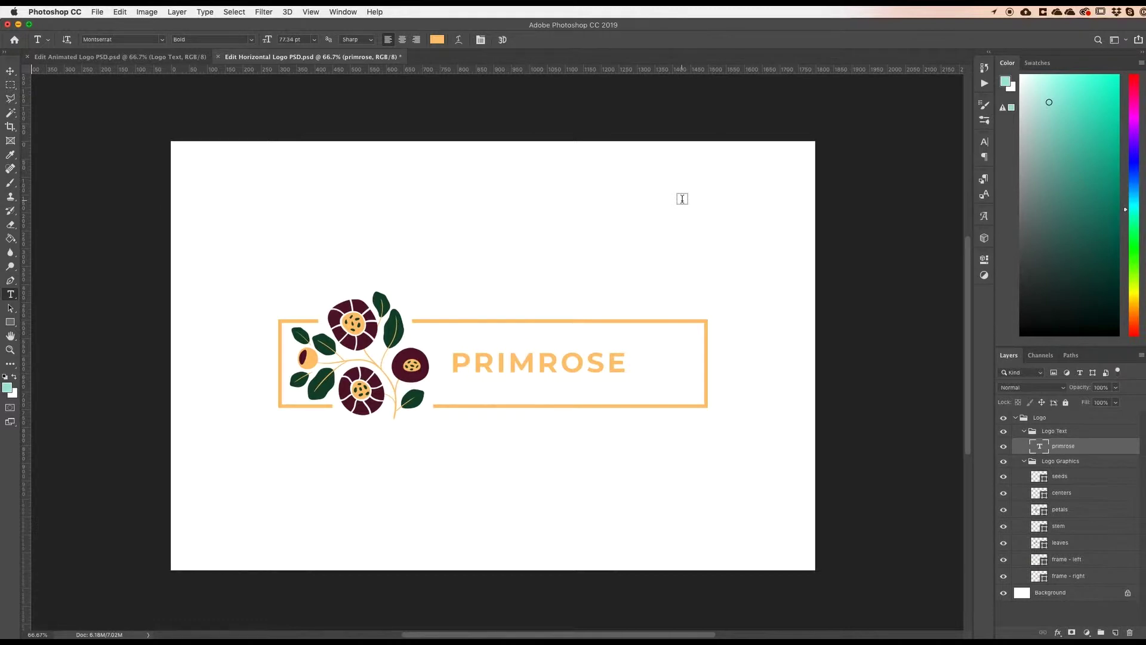
Select the whole PRIMROSE text and turn off All Caps in its character settings.
left_click(610, 364)
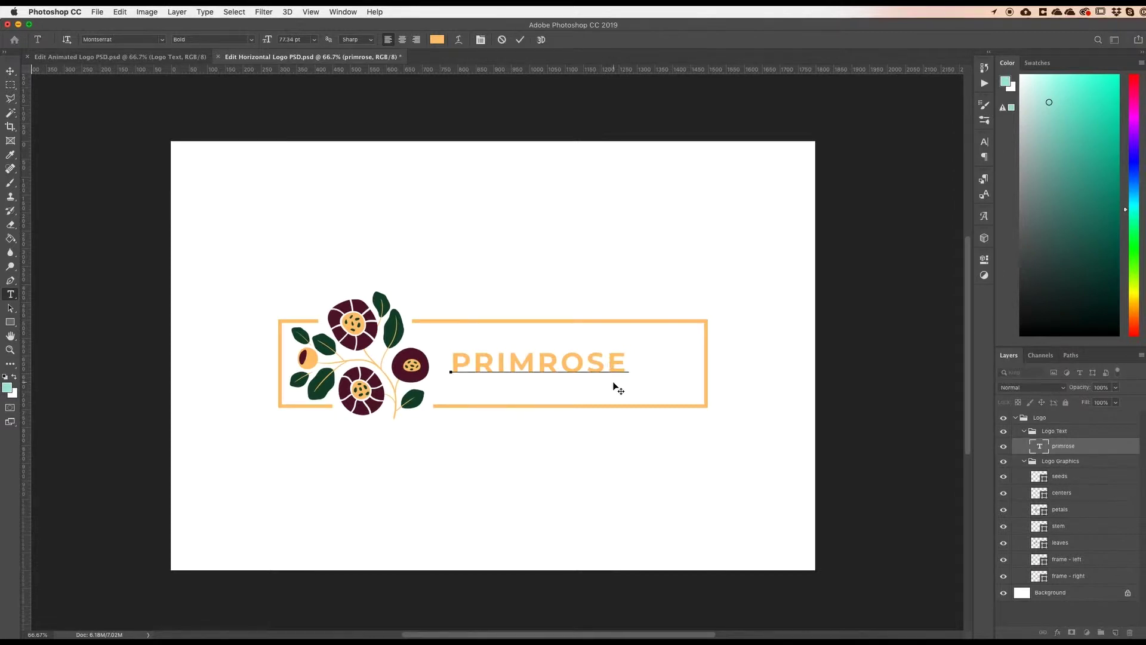
left_click_drag(617, 366, 450, 364)
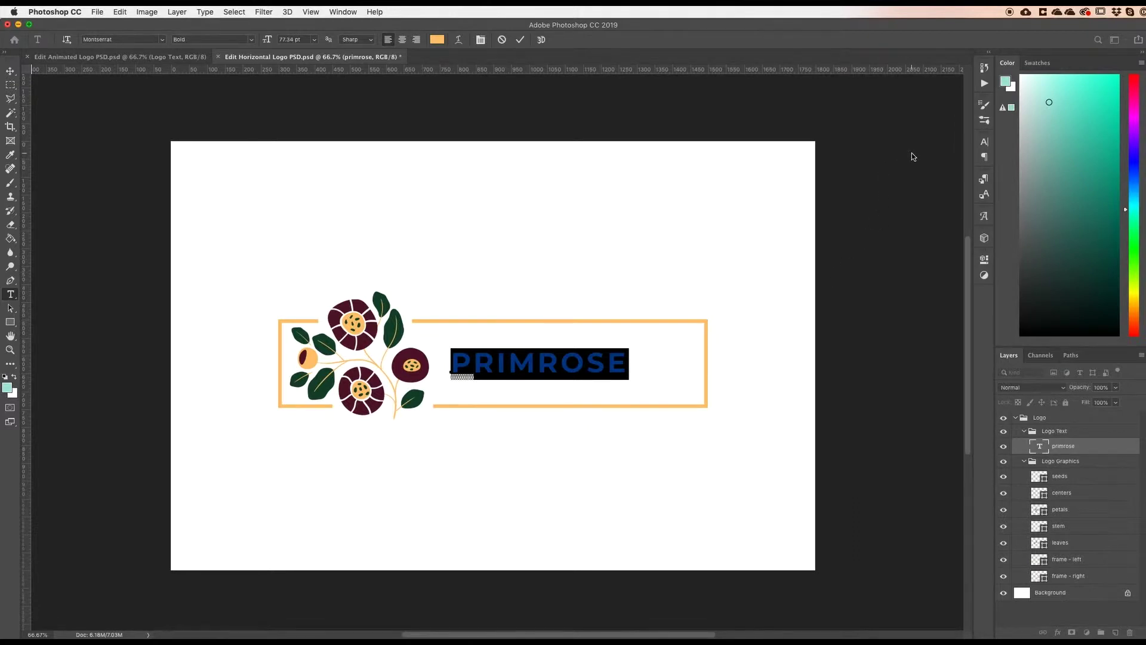
left_click(342, 12)
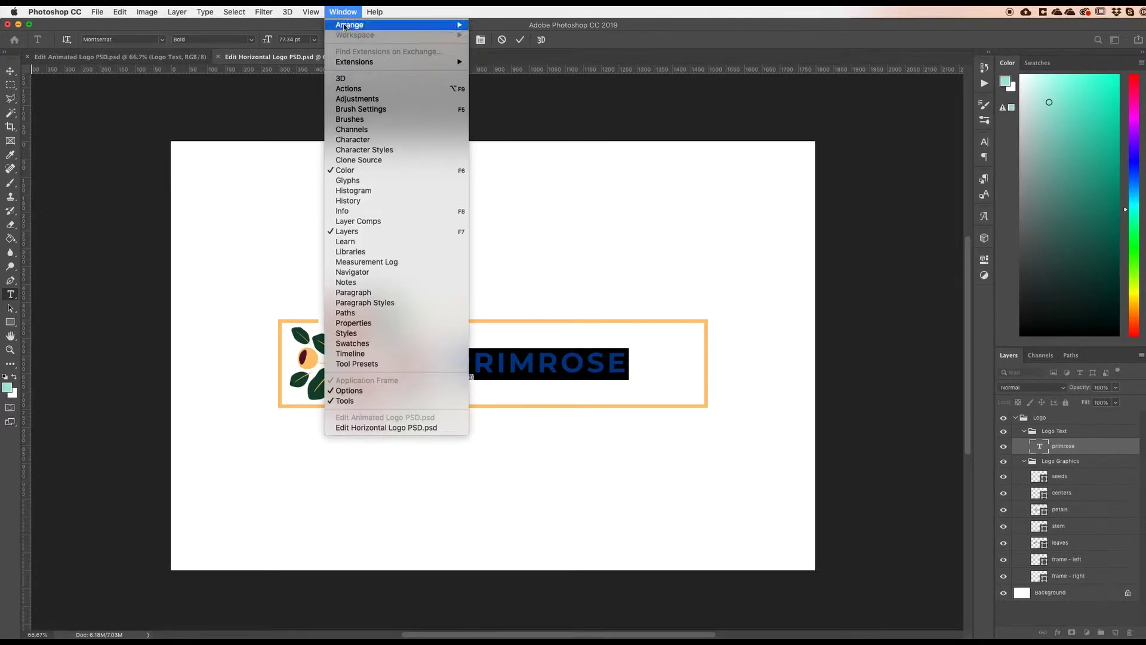
left_click(355, 144)
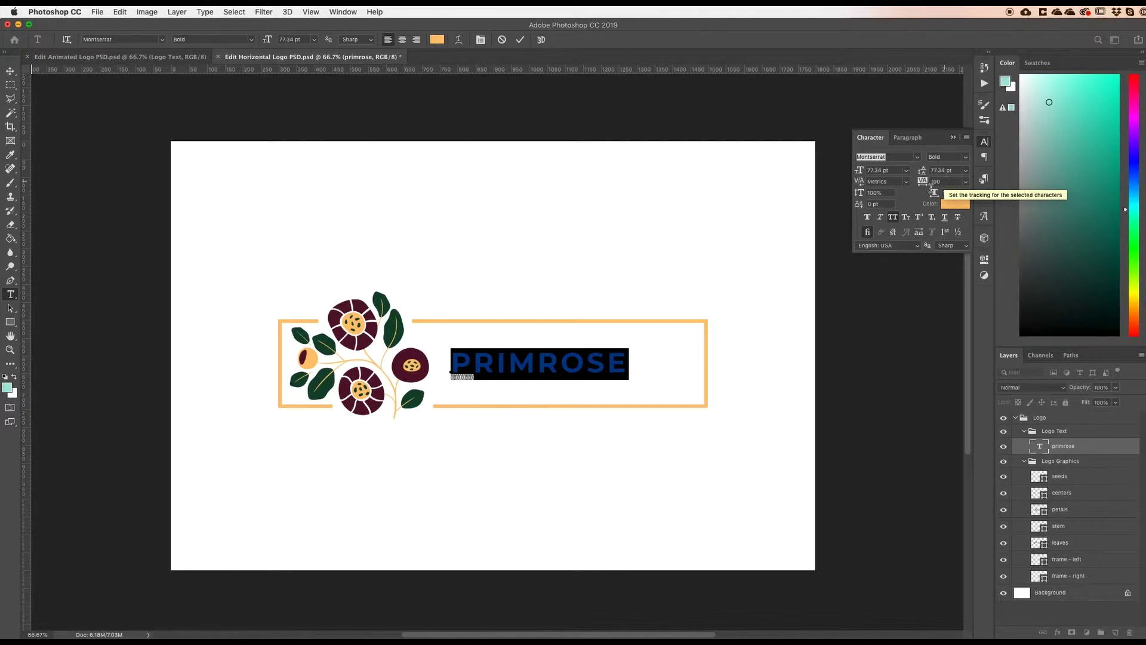
left_click(893, 218)
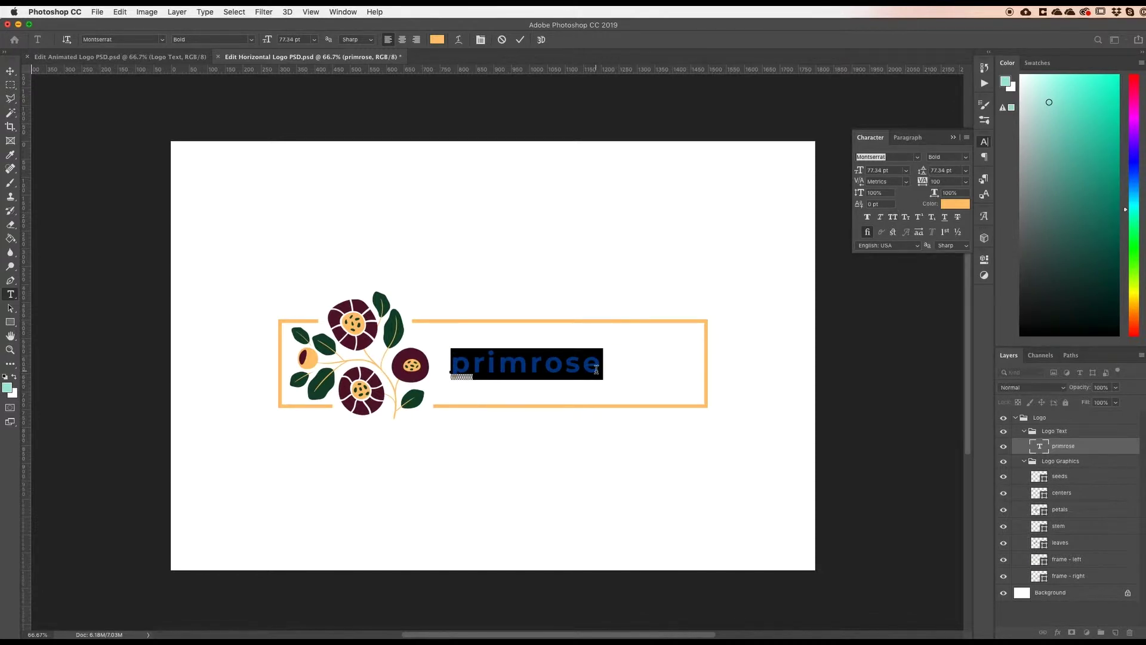
Set the primrose text's font size to 90 pt and its leading to 90 pt.
left_click(881, 171)
type("90")
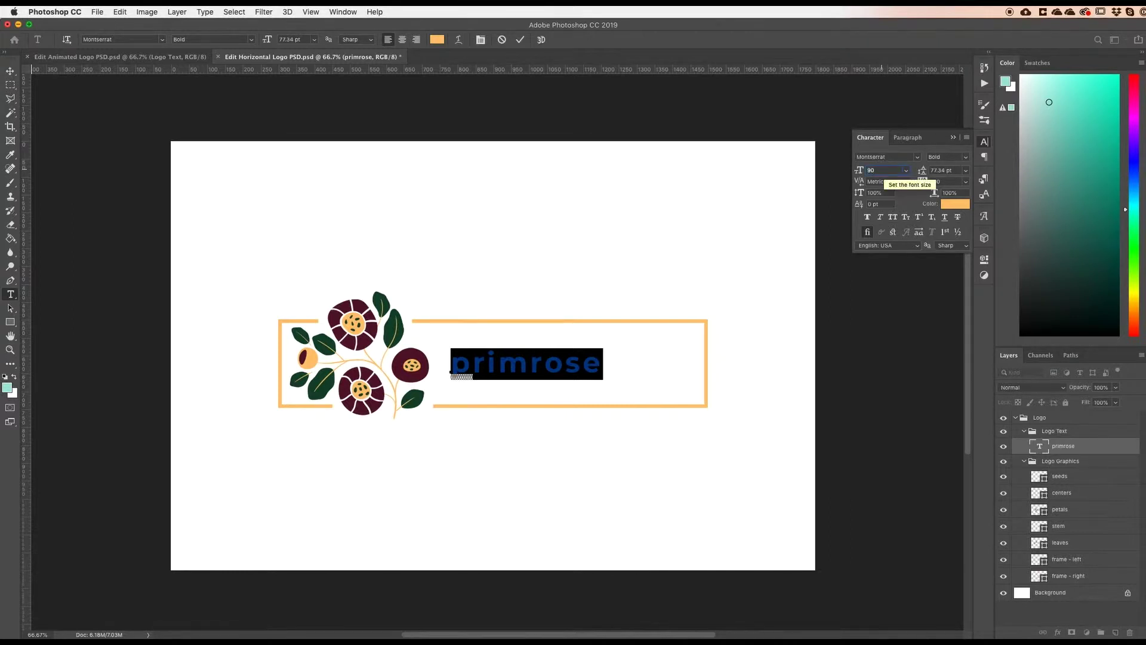
key("Return")
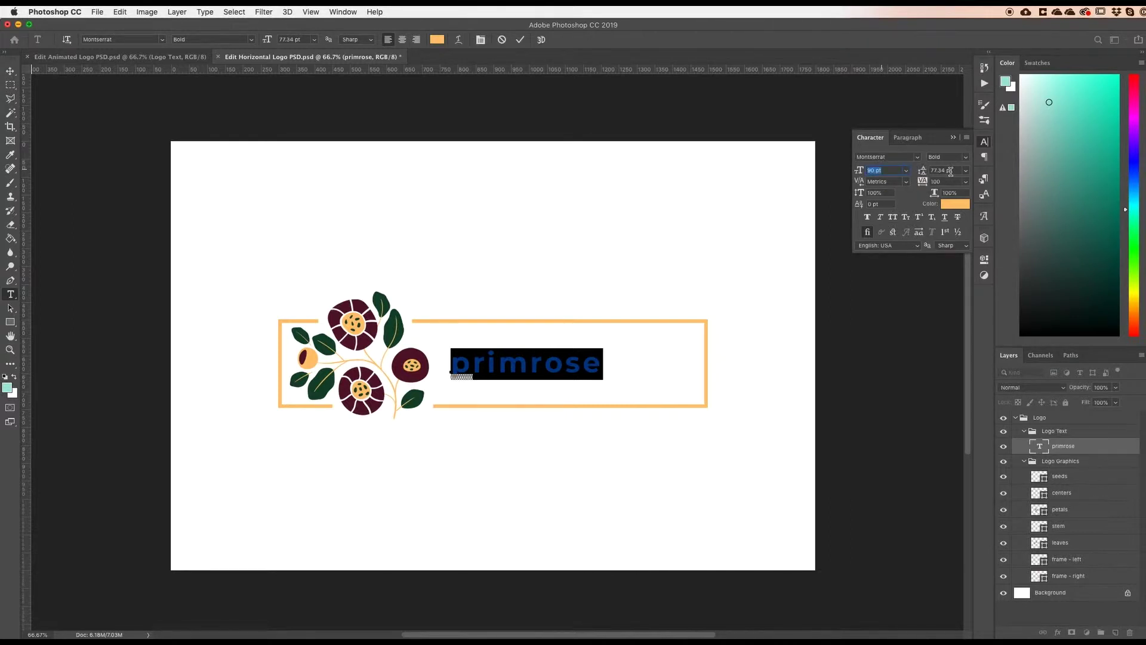
left_click(941, 171)
type("90")
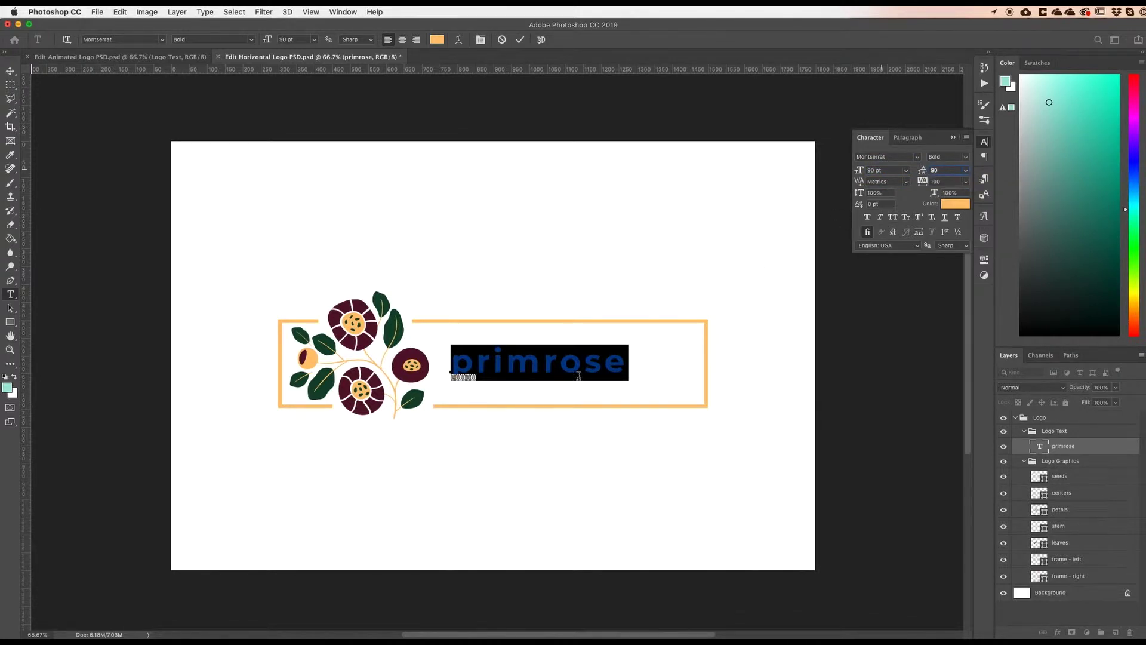
key("Return")
Set the primrose text's tracking to 200.
left_click(936, 182)
type("200")
left_click(956, 170)
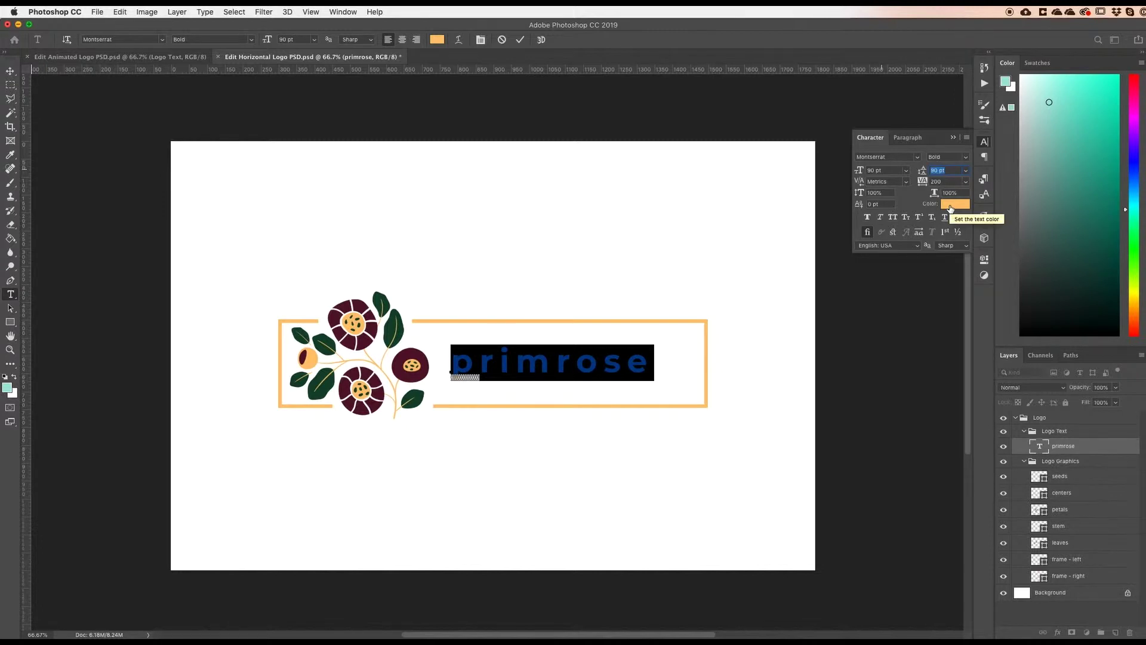
Try the flower petals' maroon as the primrose text color and go back to the orange.
left_click(950, 207)
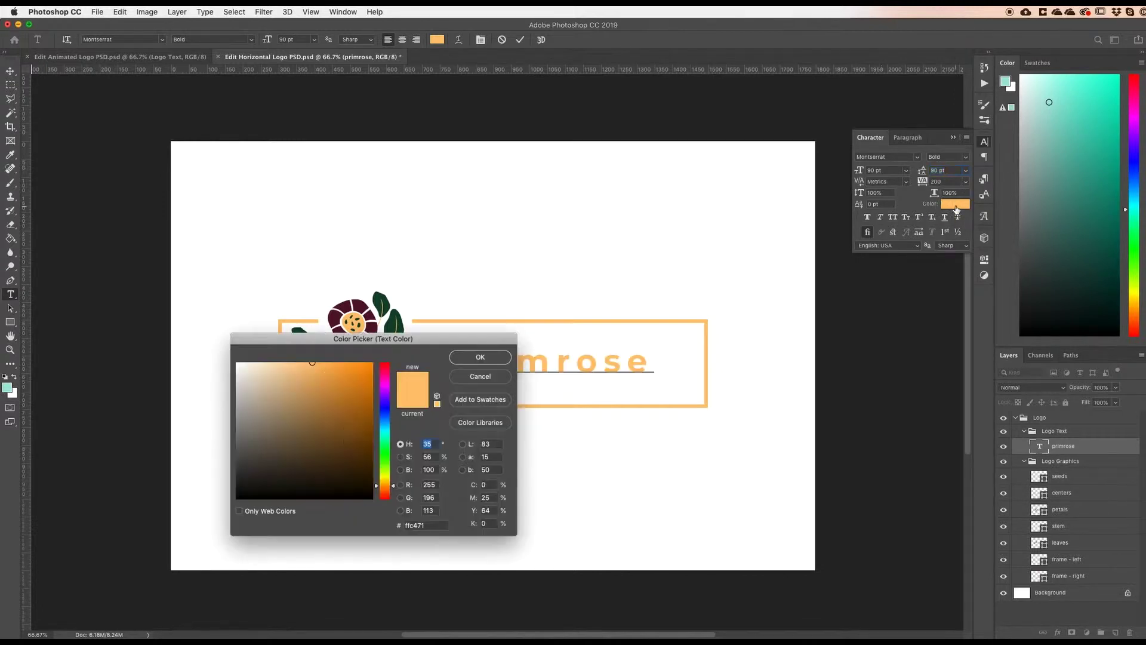
left_click(345, 306)
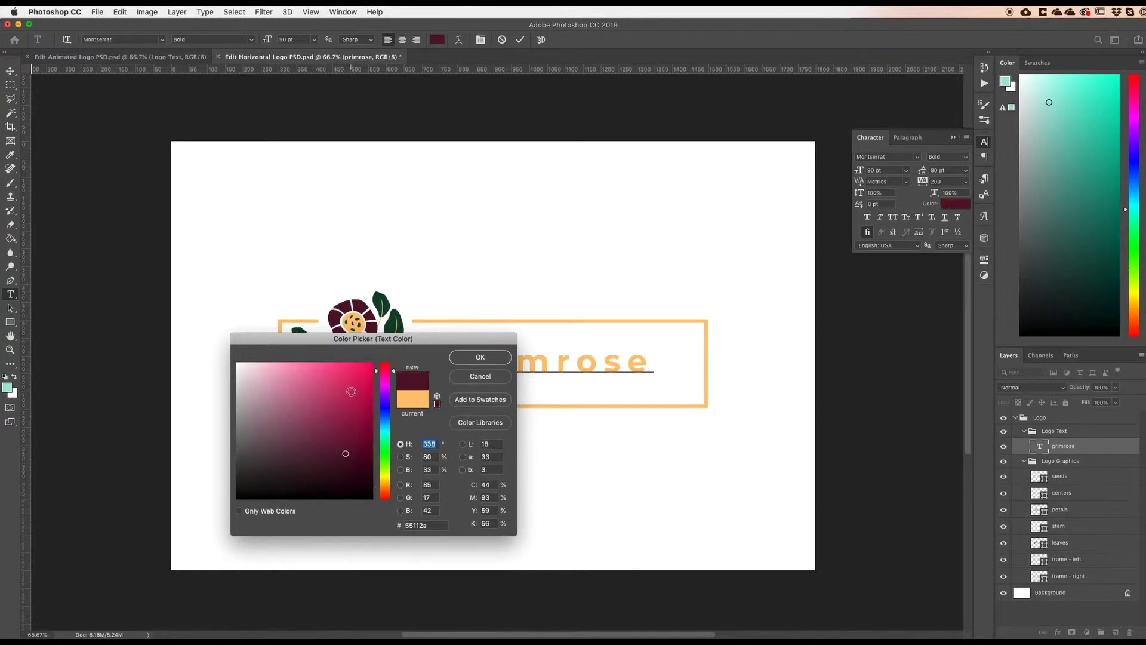
left_click(358, 317)
left_click(486, 357)
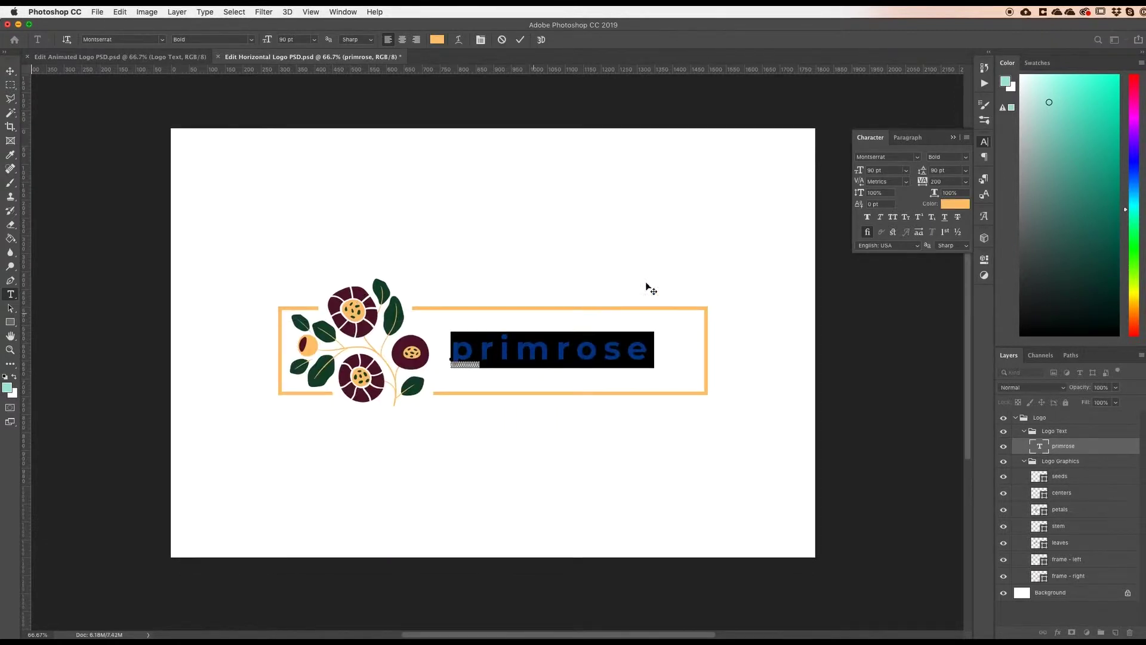
Check the paragraph options for the primrose text and commit the text edits.
left_click(649, 340)
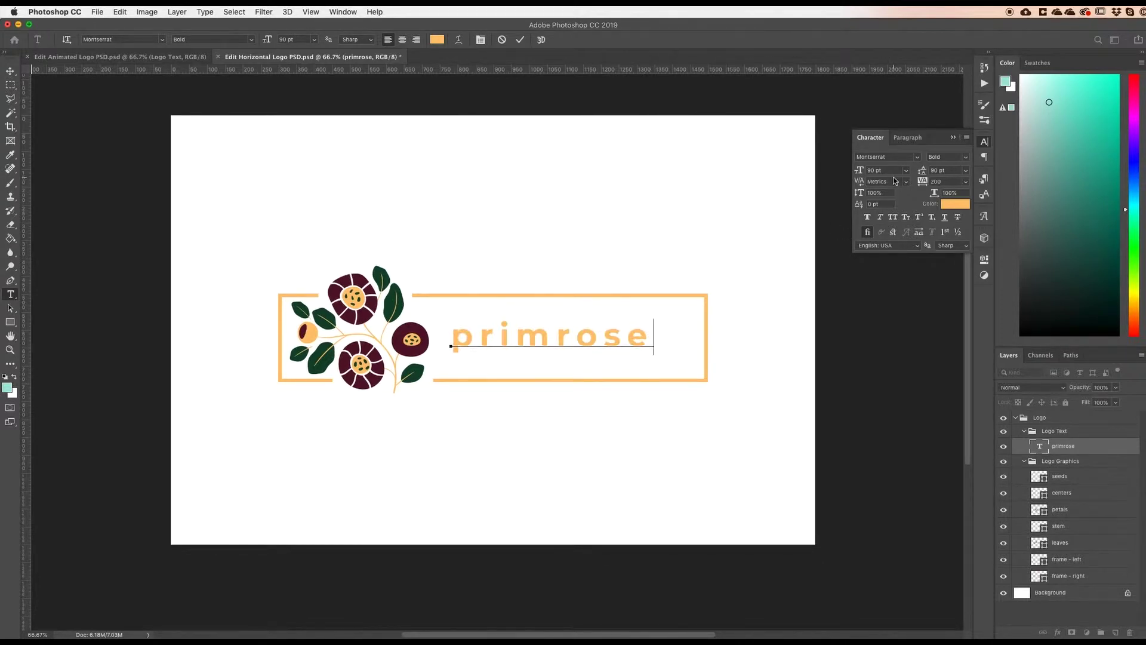
left_click_drag(653, 334, 488, 337)
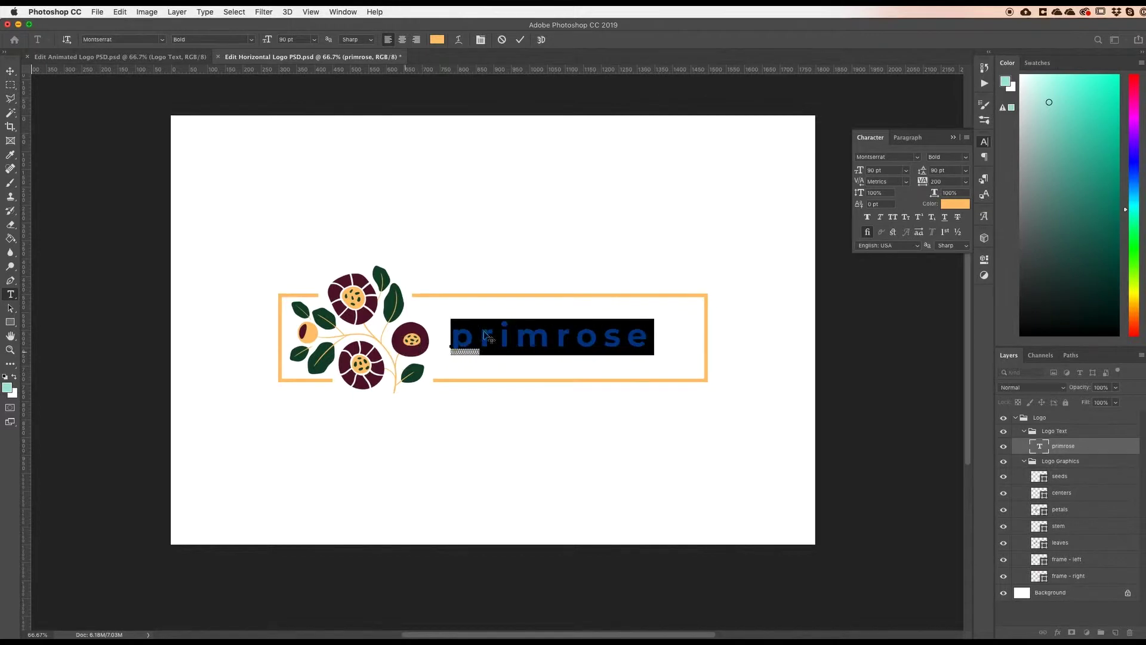
left_click(907, 137)
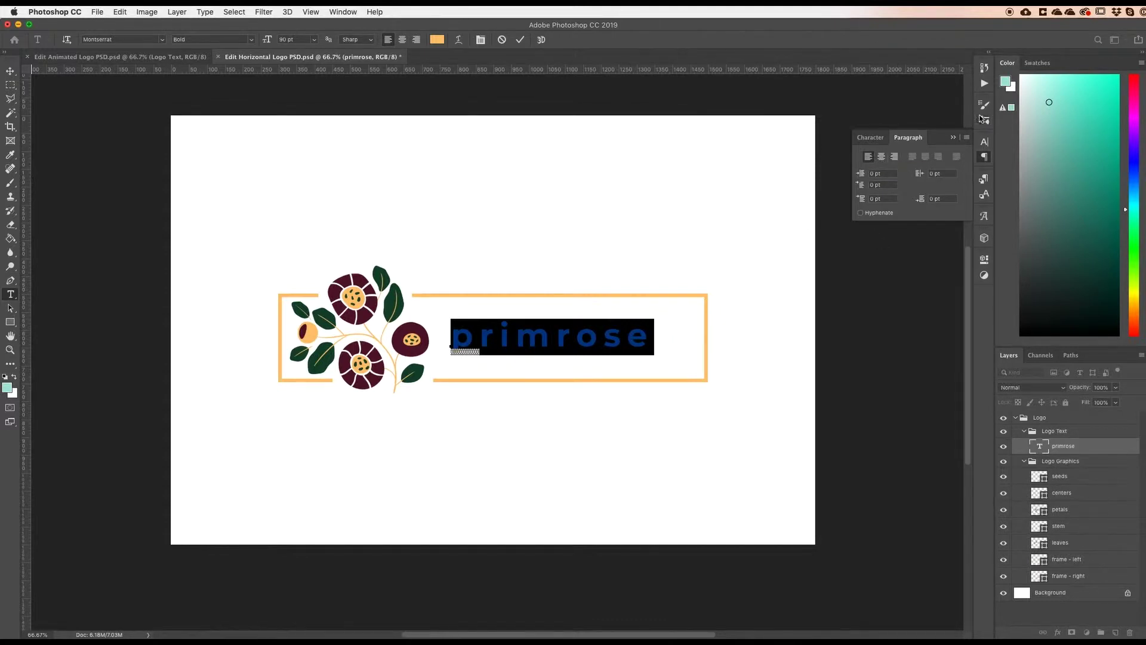
left_click(953, 139)
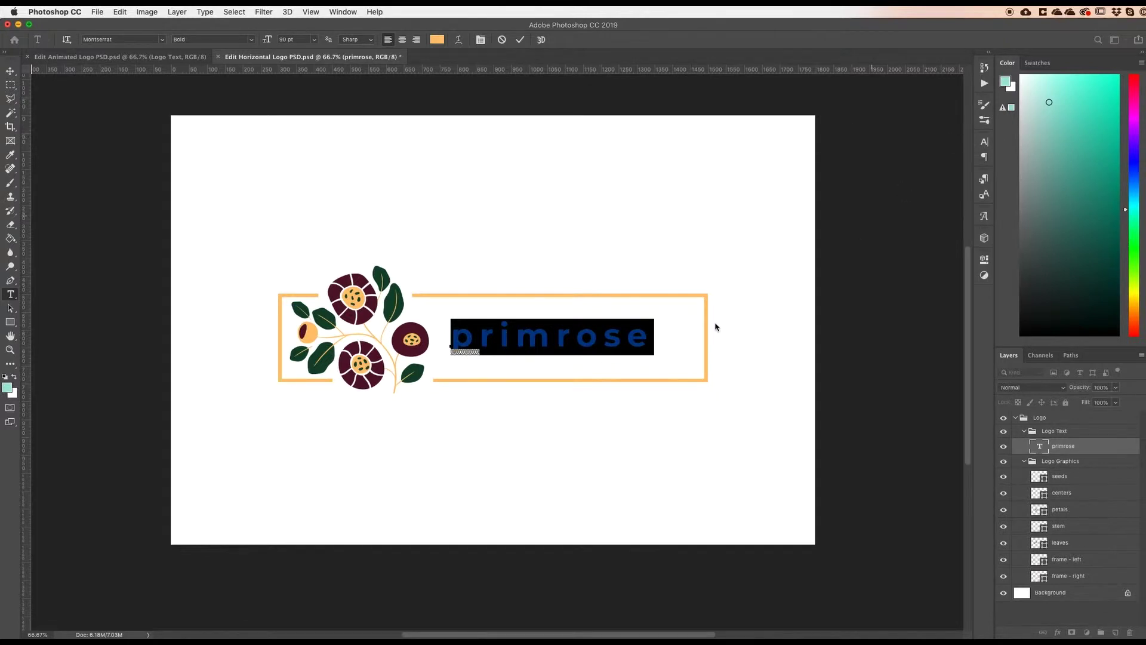
left_click(651, 331)
key("Left")
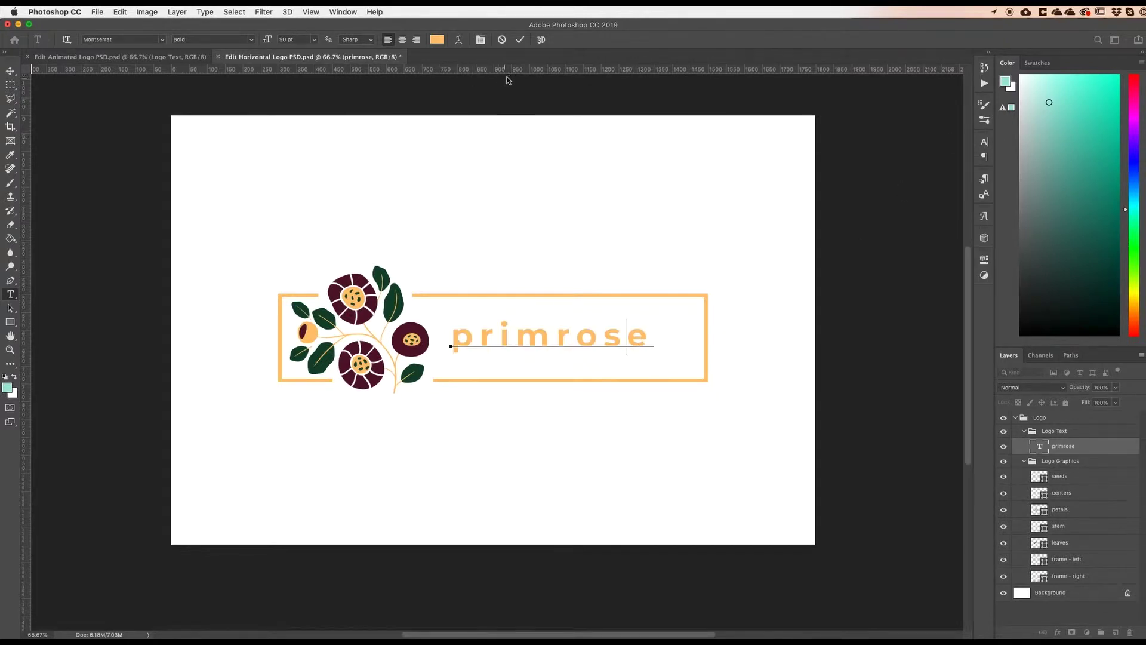
left_click(520, 41)
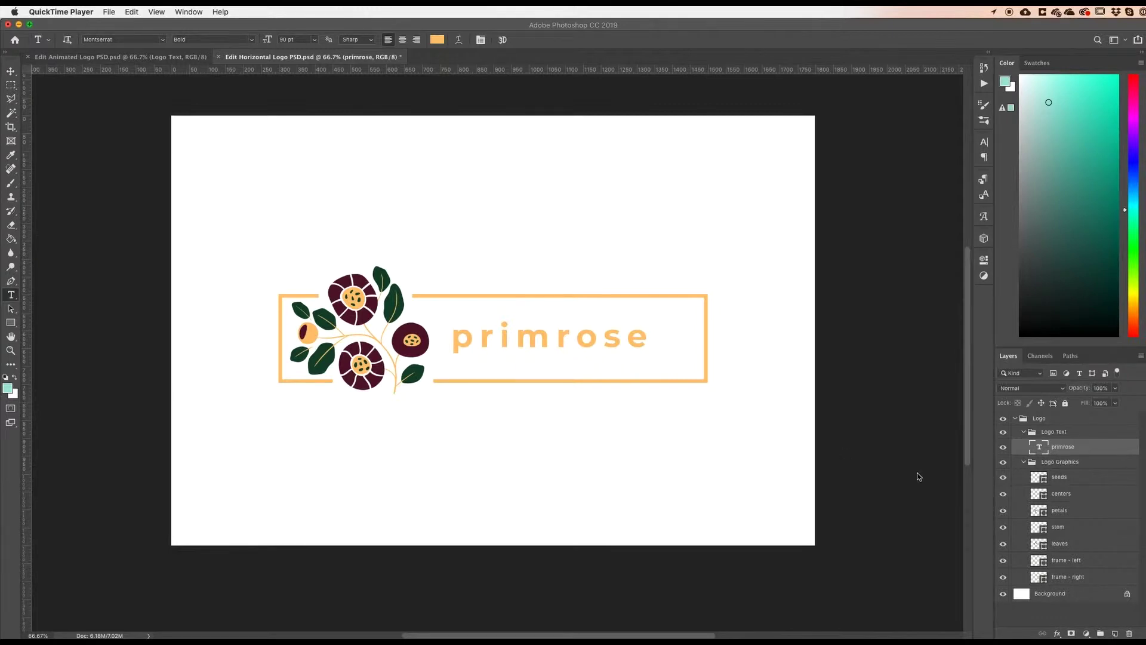
Select the petals layer and toggle its visibility to check which parts of the logo it holds.
left_click(1077, 511)
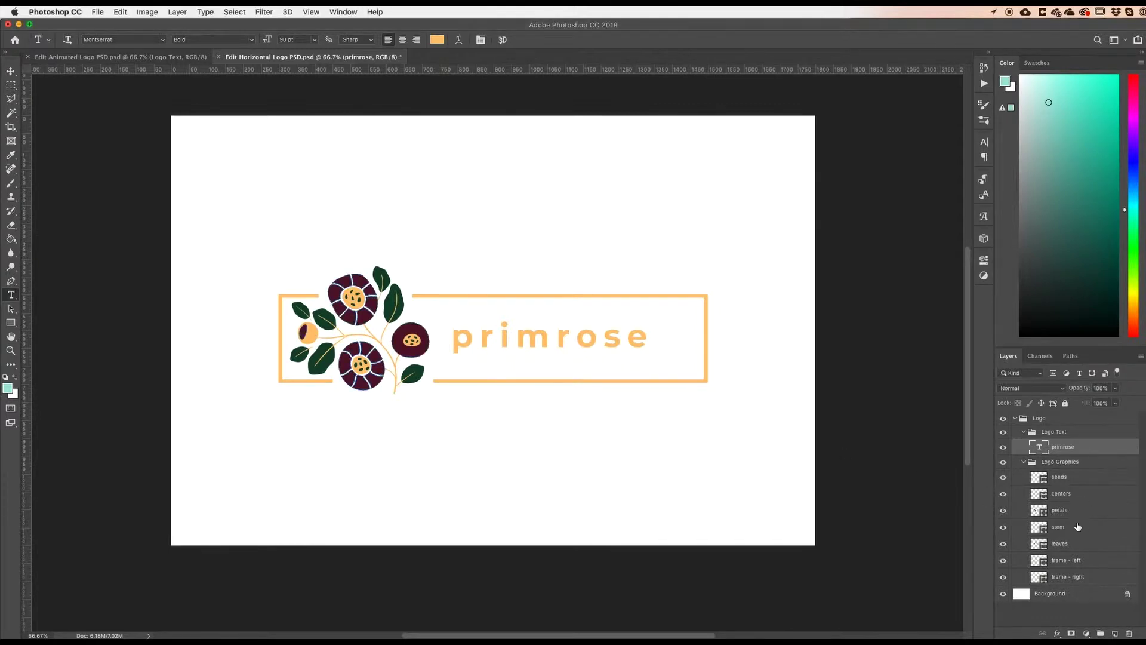
left_click(1003, 511)
left_click(1004, 511)
left_click(1003, 511)
left_click(1004, 512)
left_click(1004, 512)
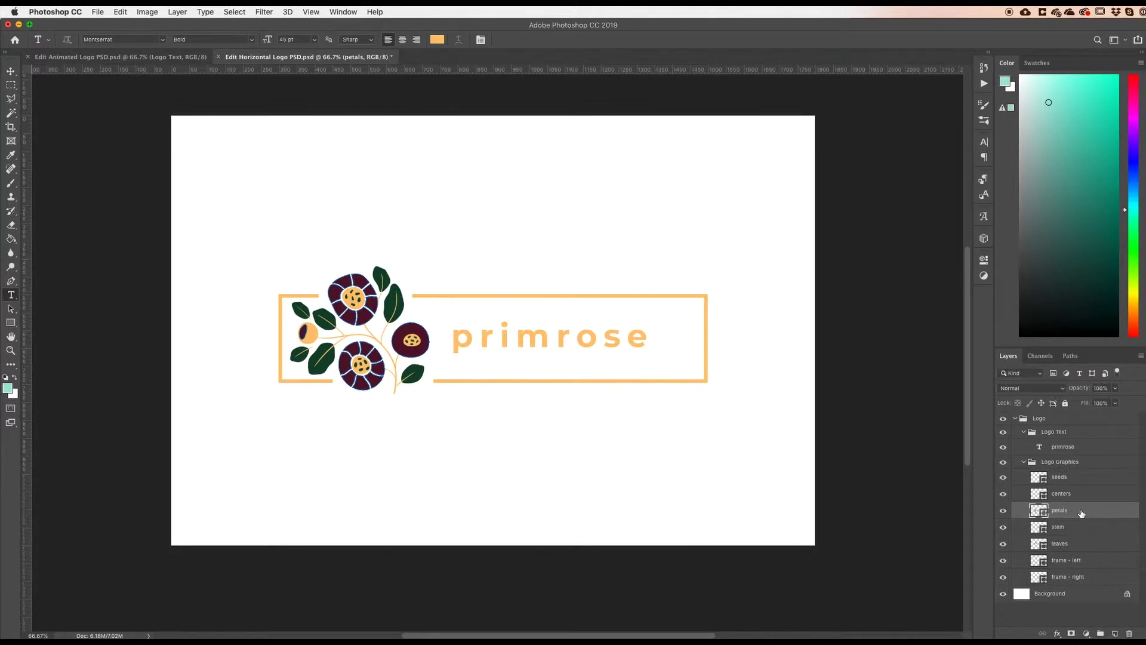
Try recoloring the petals layer's fill to a muted purple, #6c4a6c.
double_click(1039, 512)
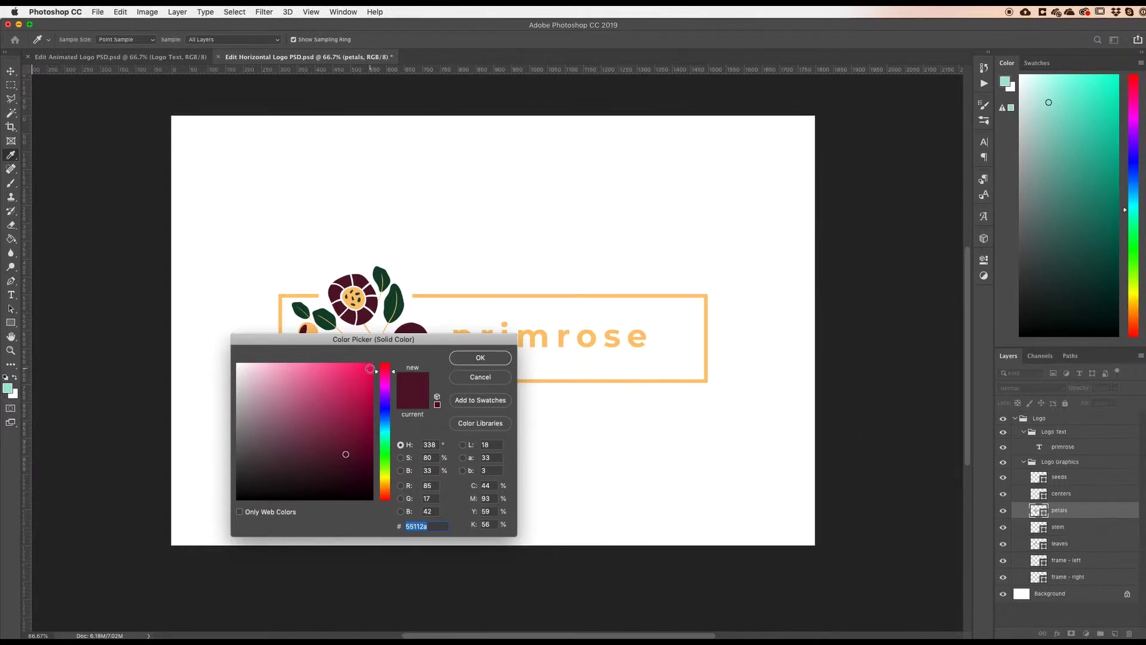
left_click_drag(442, 338, 687, 286)
left_click(631, 336)
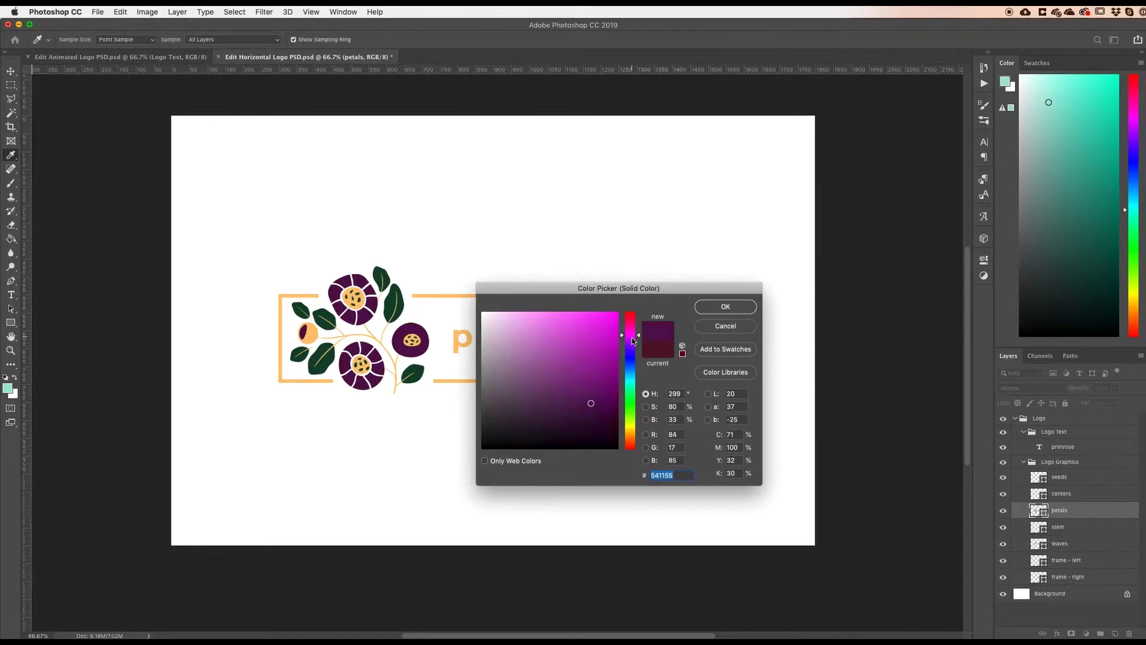
left_click(543, 358)
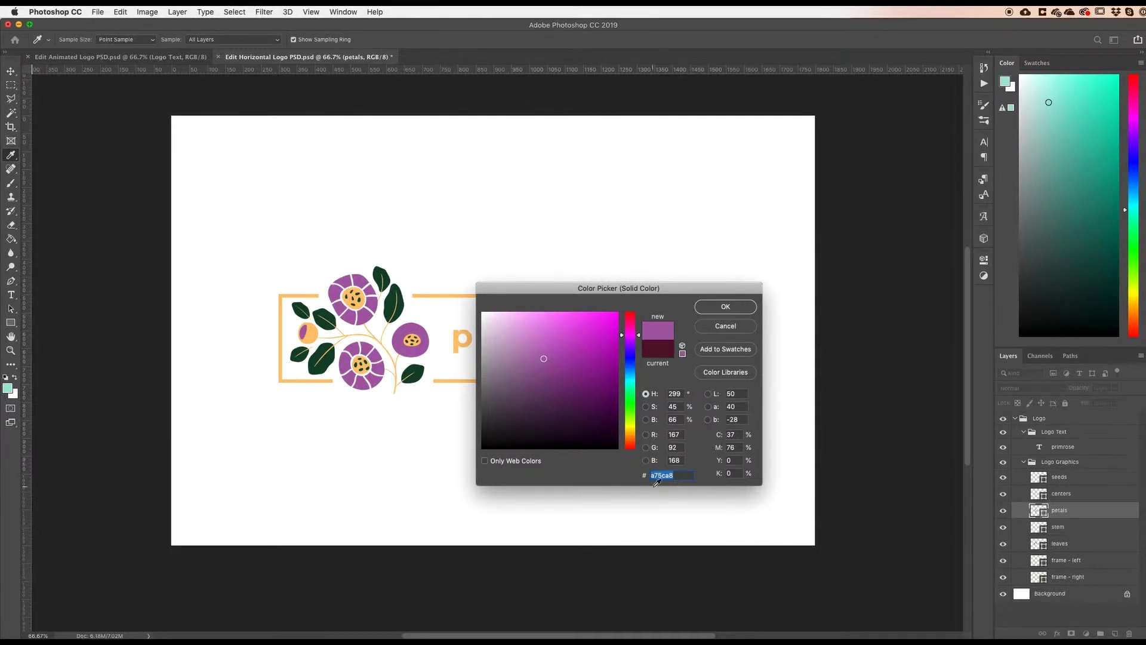
left_click(533, 378)
left_click(525, 390)
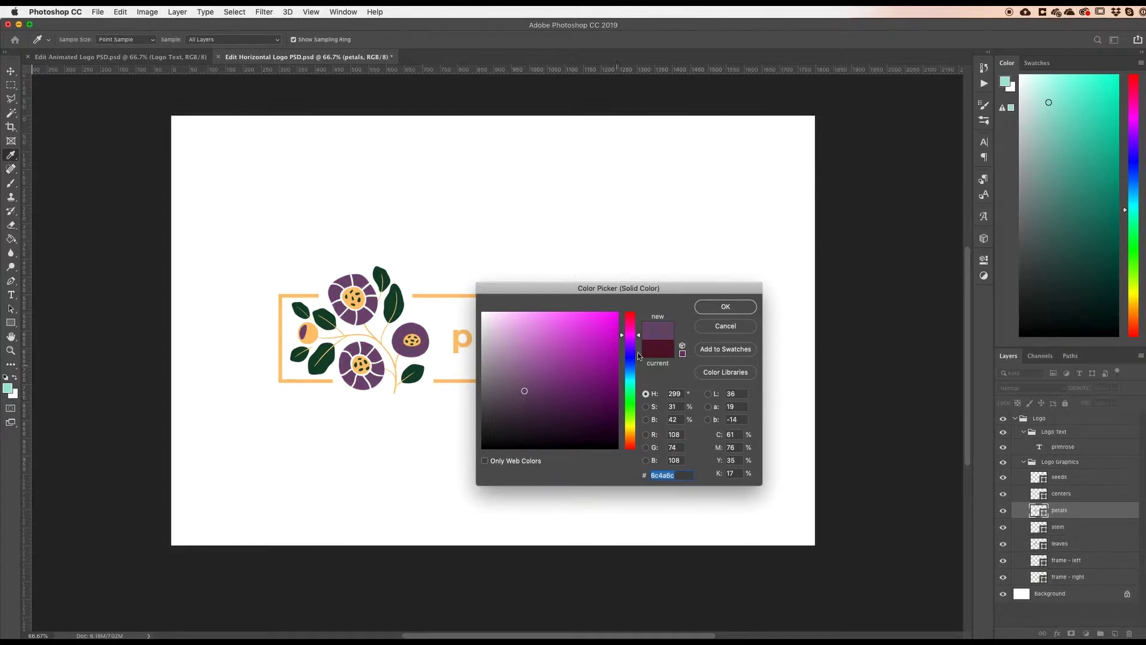
left_click(711, 308)
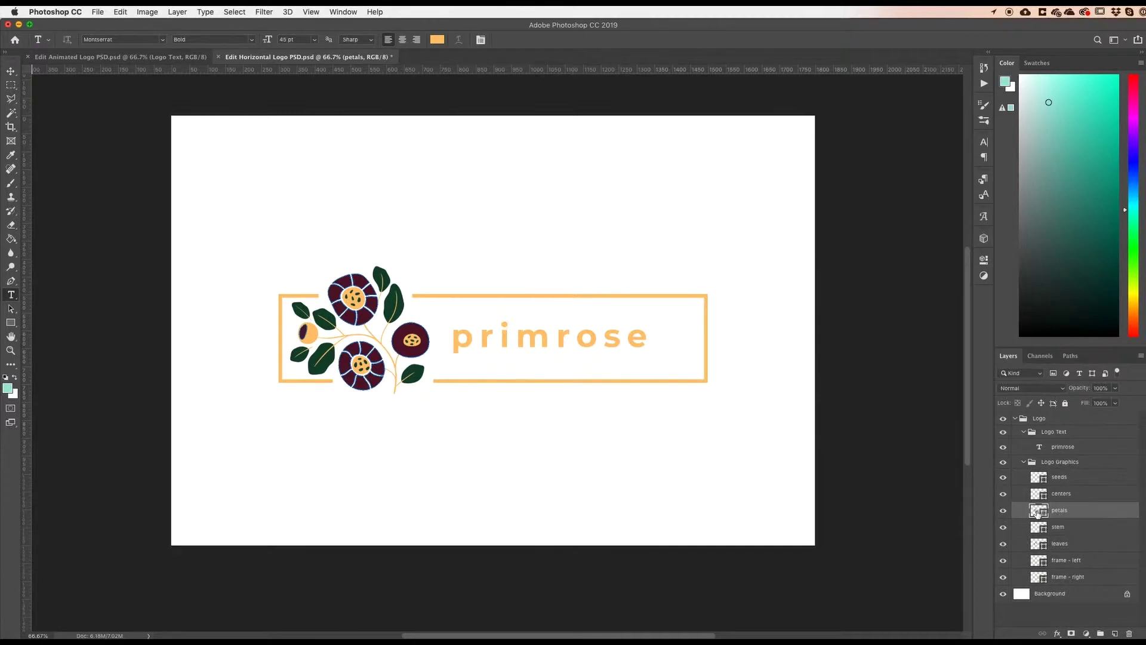
Add a Color Overlay effect to the petals layer and set its color to a muted purple.
double_click(1099, 512)
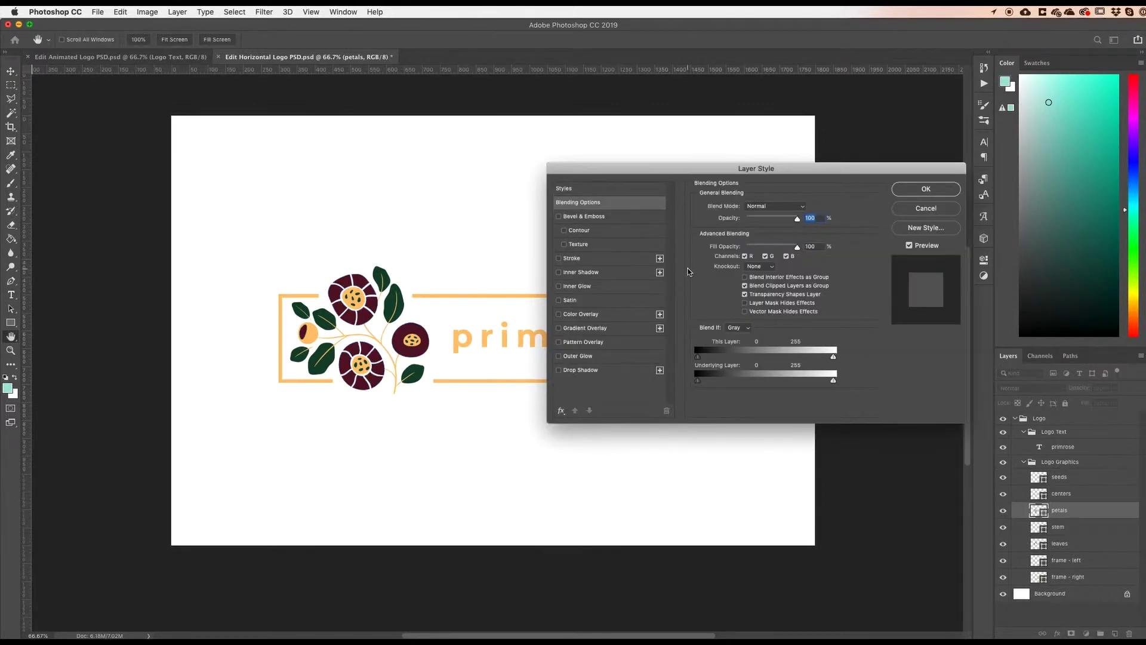
left_click(559, 314)
left_click(607, 315)
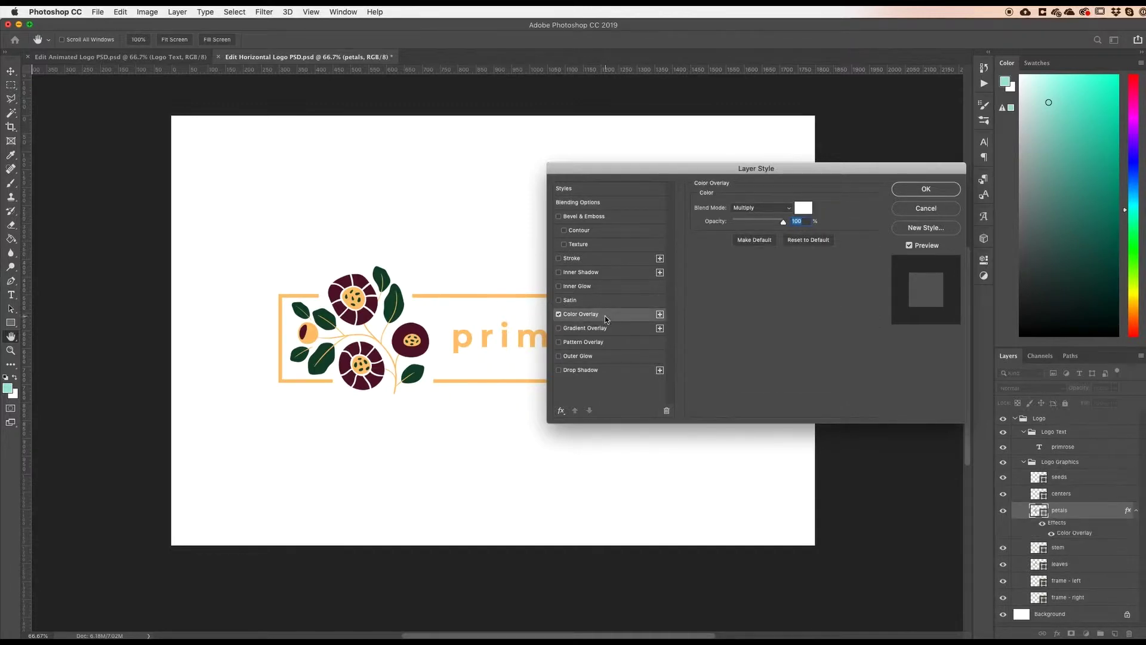
left_click(802, 209)
left_click(515, 332)
left_click_drag(515, 332, 548, 355)
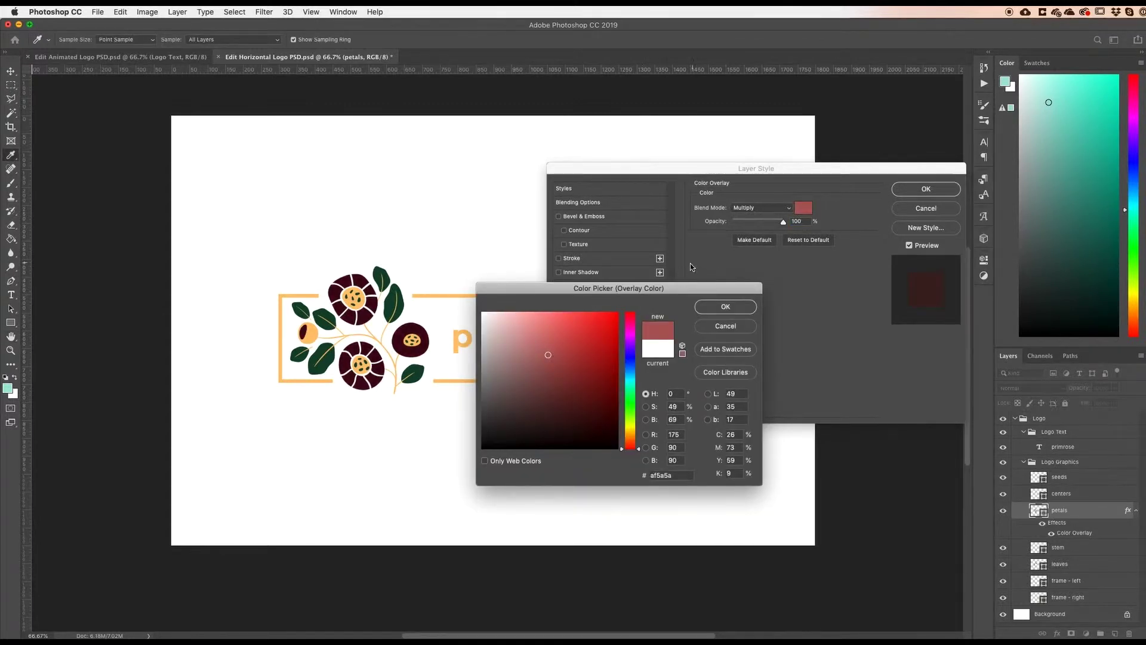
left_click(635, 340)
left_click_drag(535, 369, 534, 379)
left_click(724, 307)
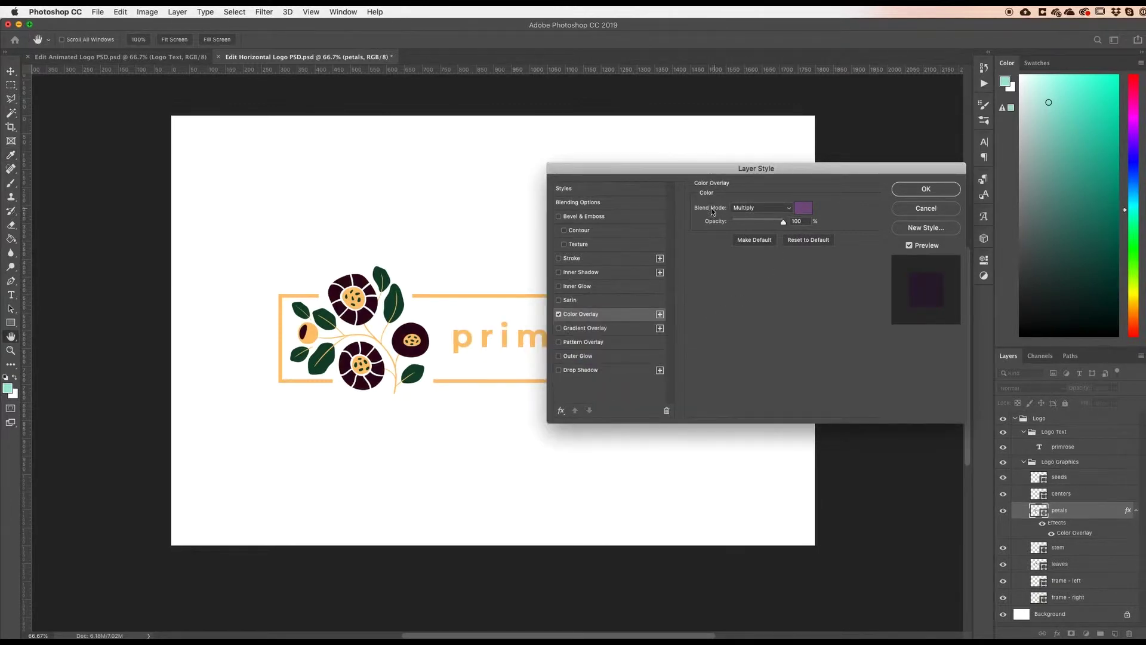
Set the petals overlay's blend mode to Normal and apply the layer style.
left_click(776, 212)
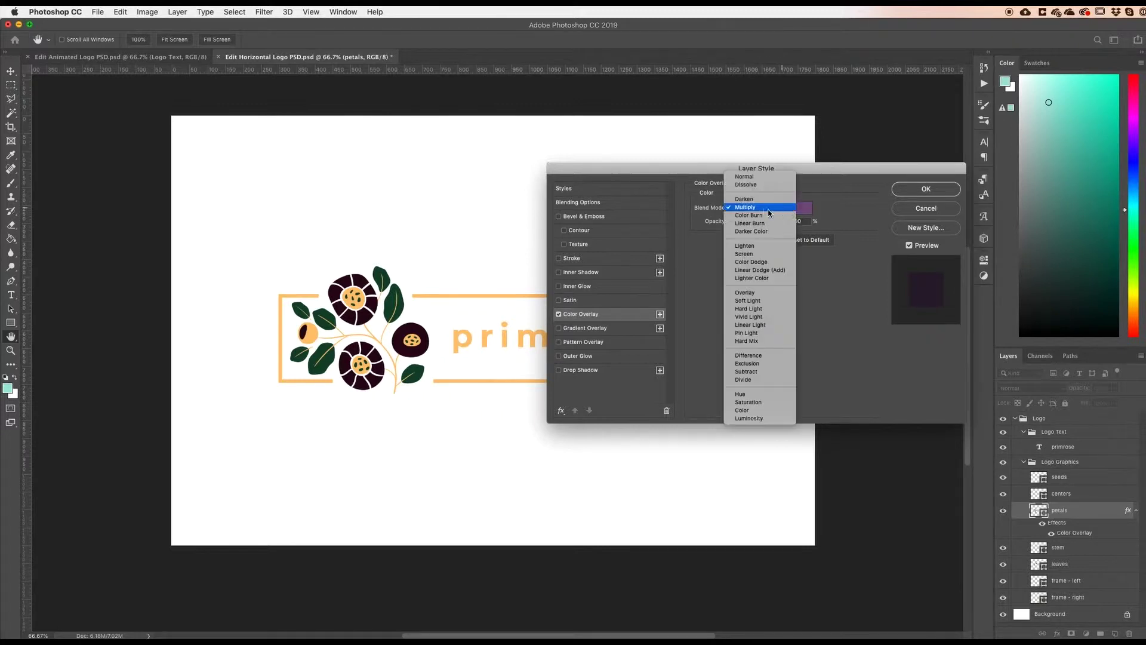
left_click(752, 174)
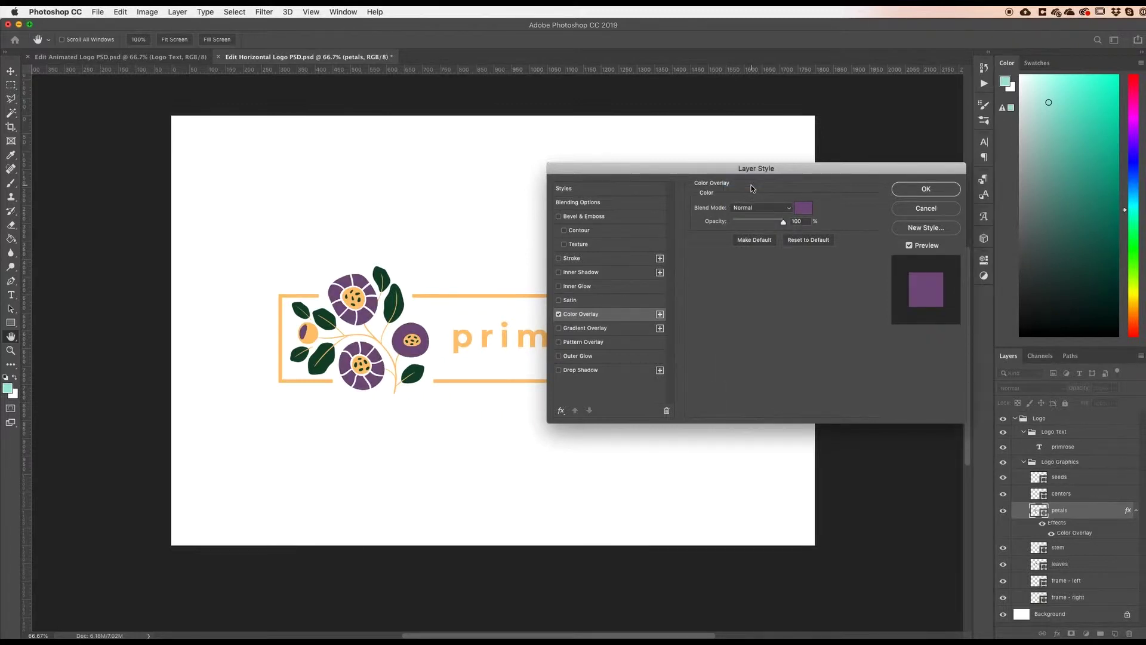
left_click(916, 191)
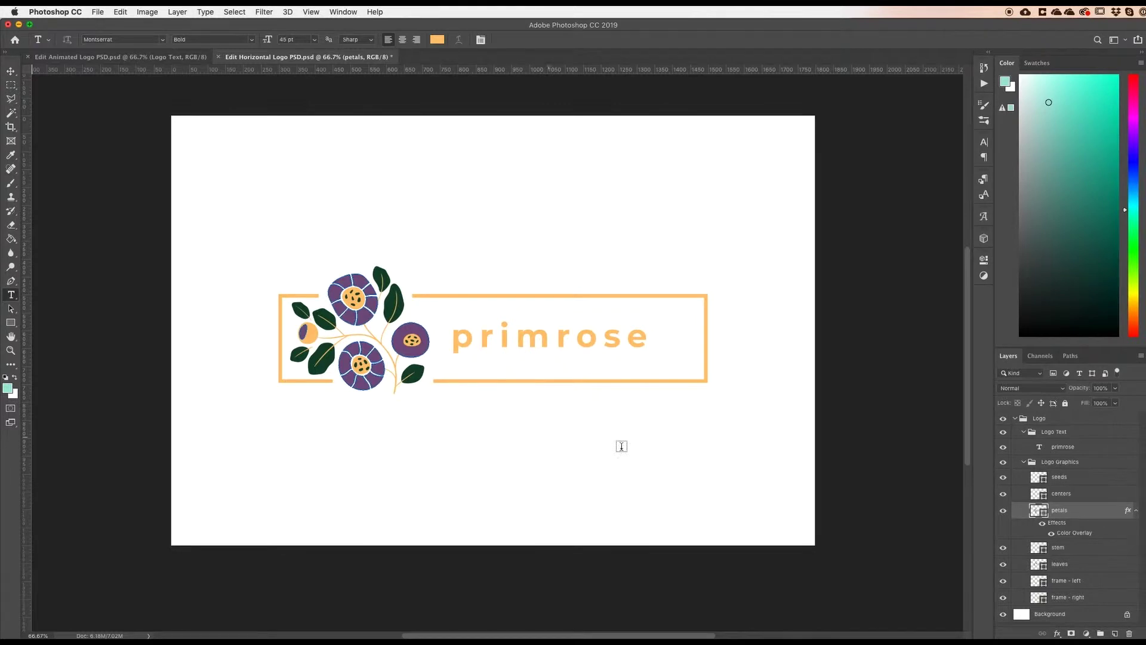
Copy the petals layer's style, paste it onto the seeds layer and inspect the recolored seeds up close.
right_click(1103, 514)
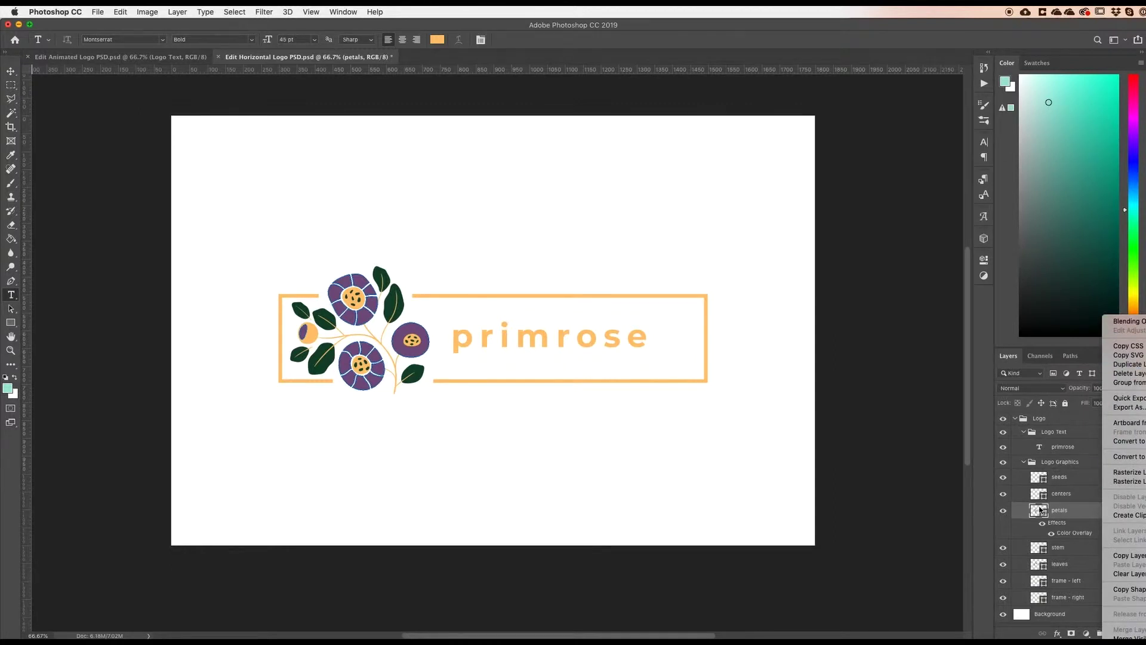
right_click(1019, 514)
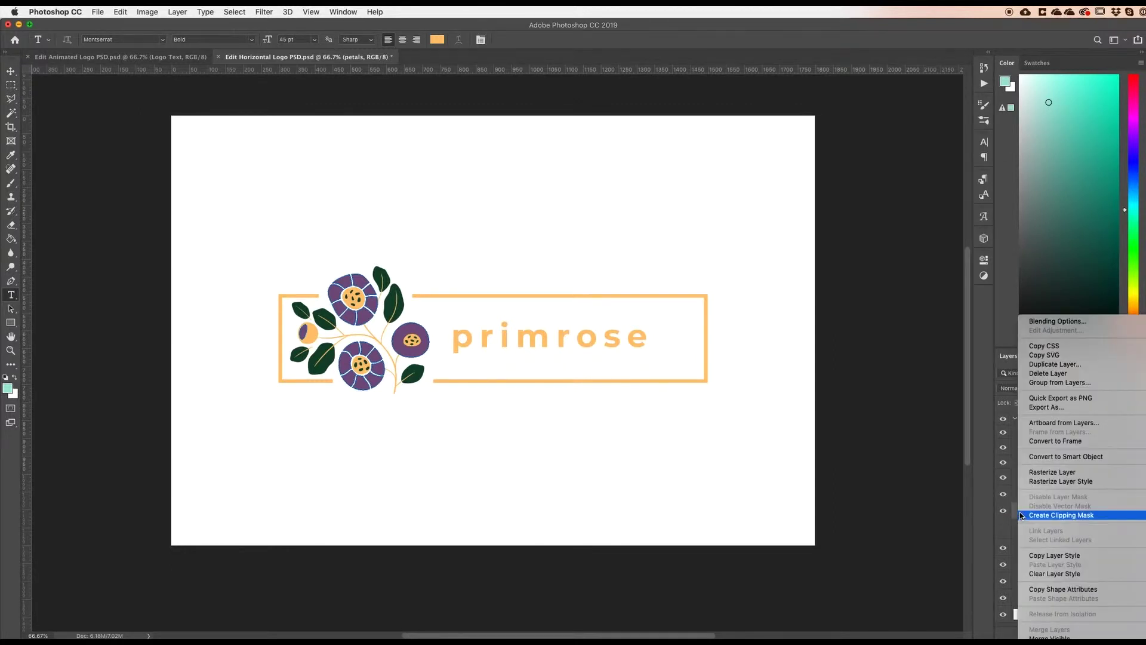
left_click(1048, 556)
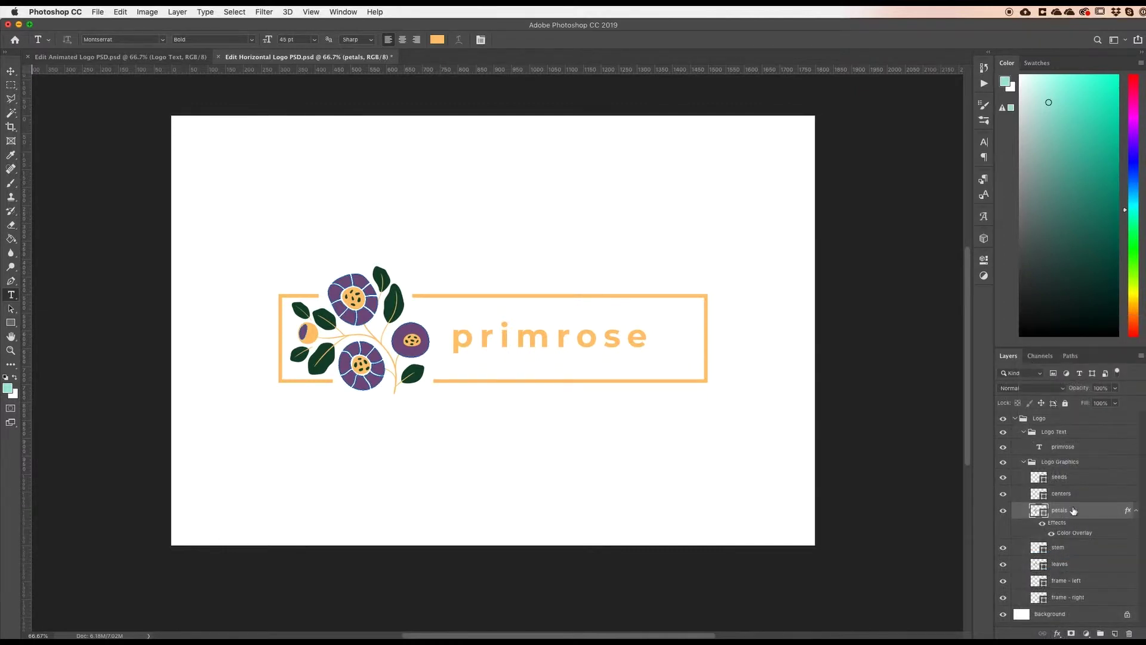
left_click(1076, 477)
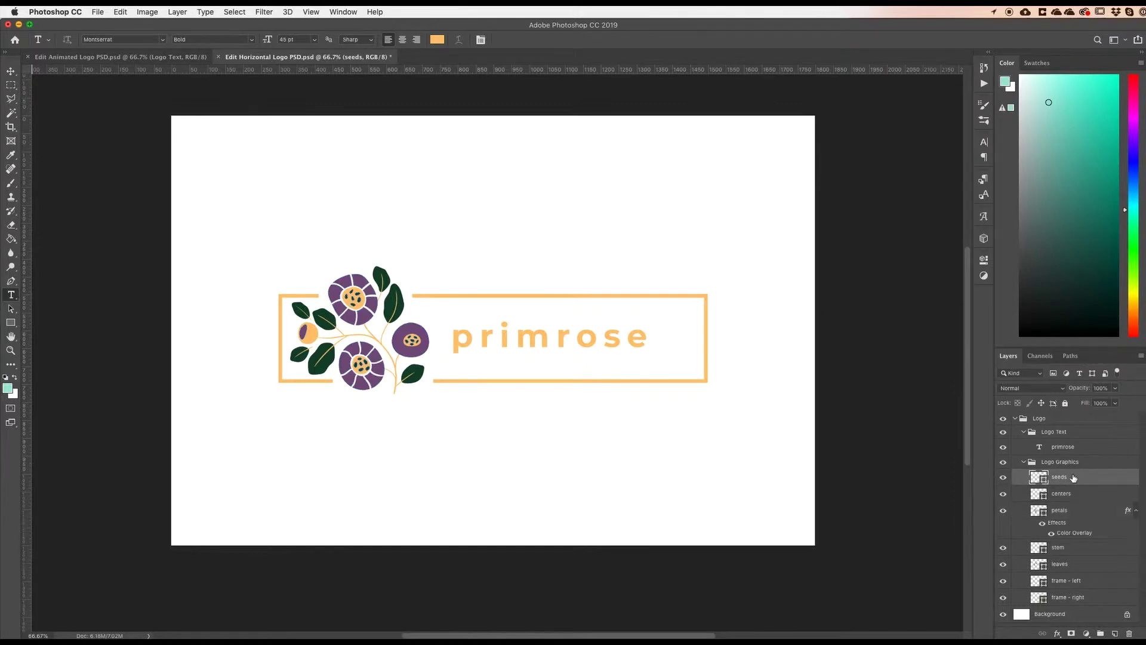
right_click(1023, 477)
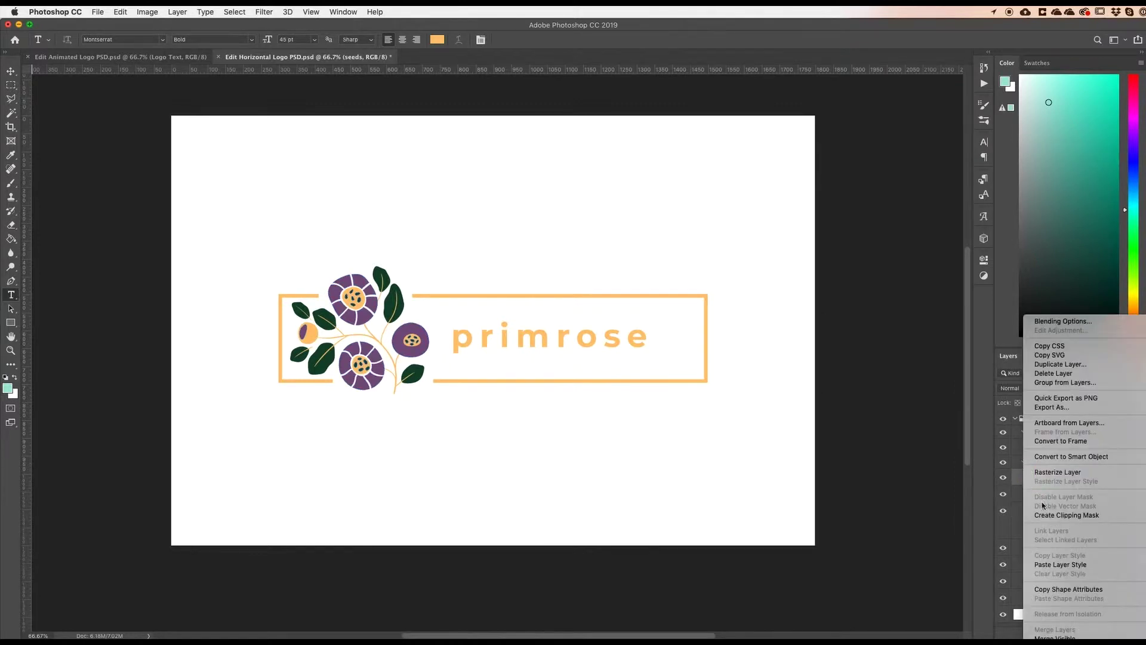
left_click(1057, 566)
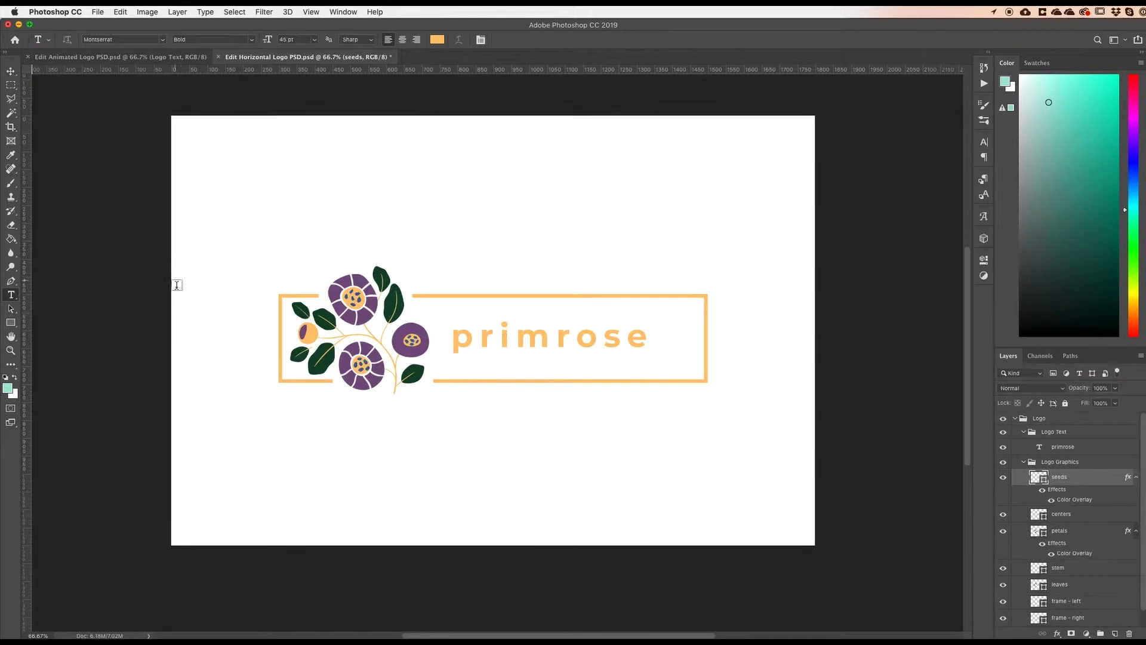
left_click(347, 324, "super")
left_click(362, 329, "super")
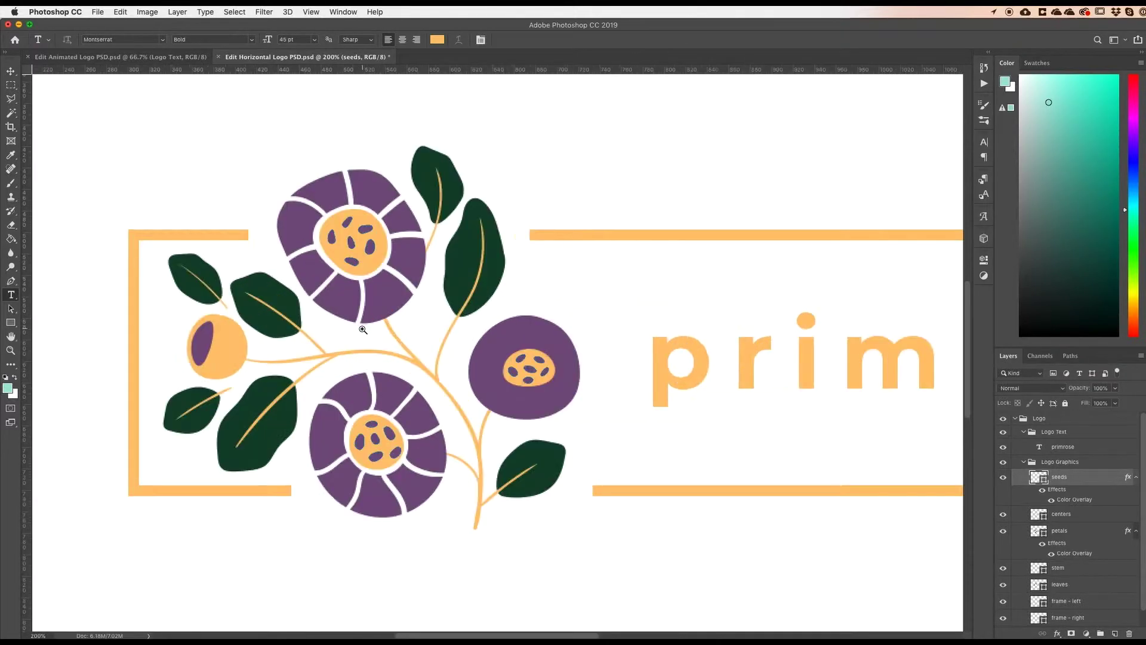
left_click(363, 329, "super")
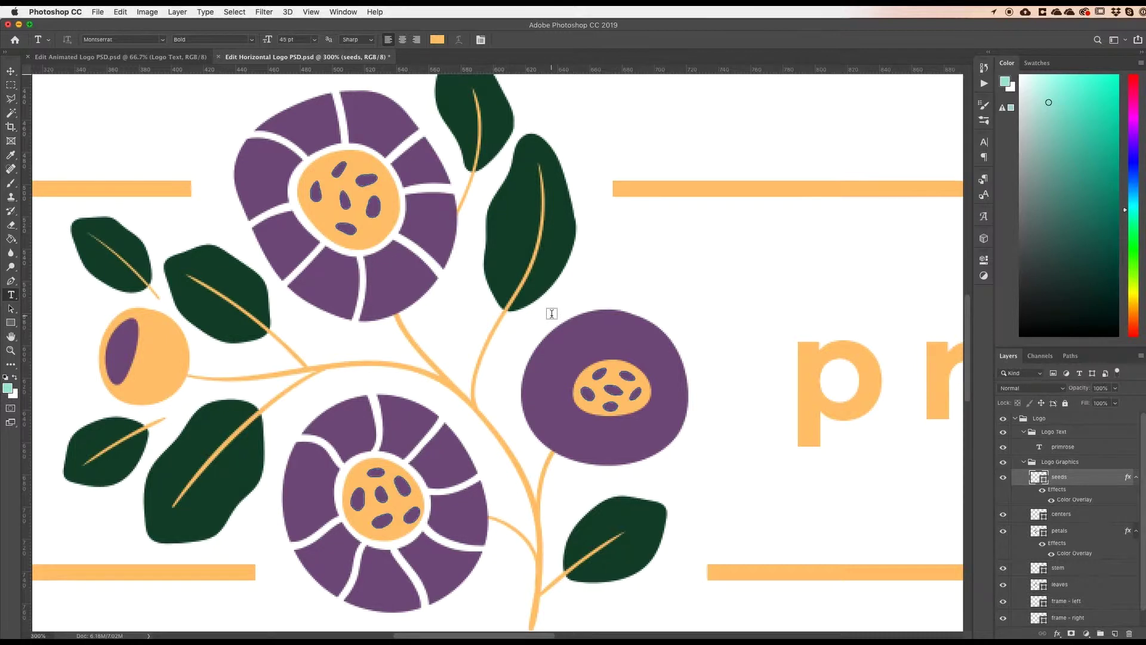
key("super+minus")
key("super+minus")
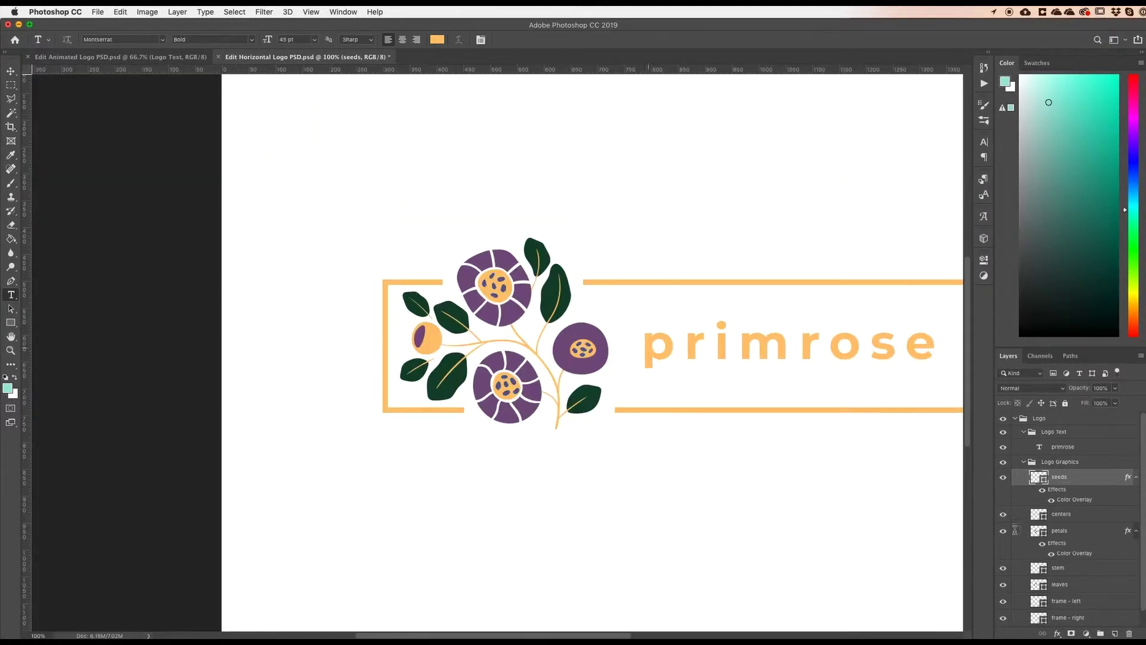
Clear the layer style from the seeds layer and from the petals layer.
right_click(1093, 478)
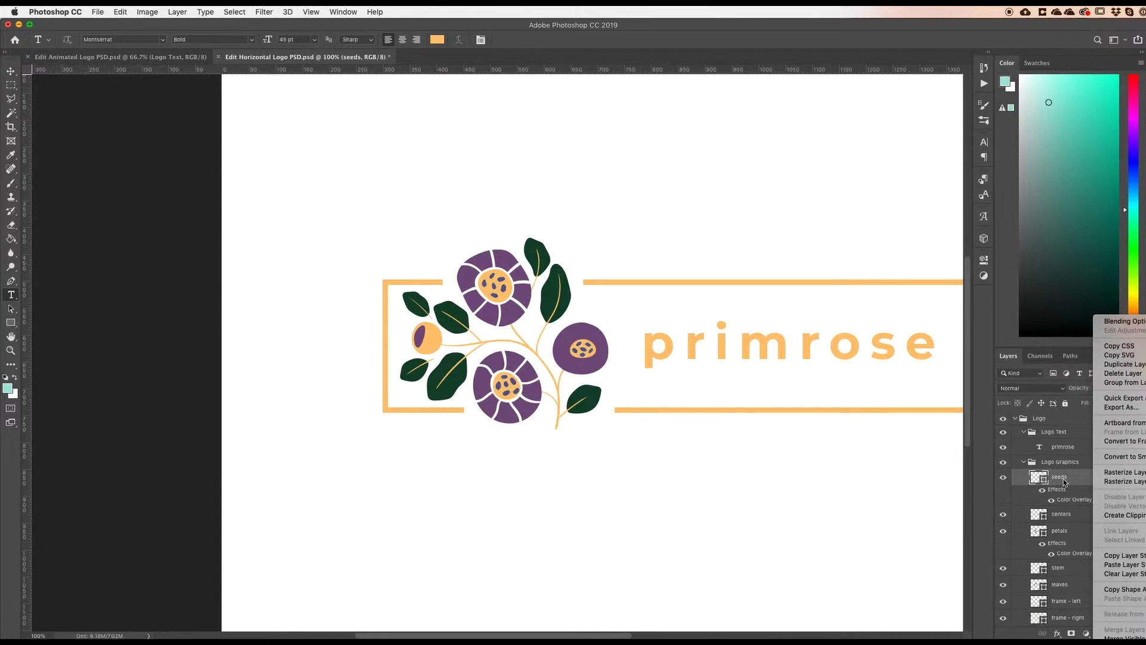
right_click(1019, 477)
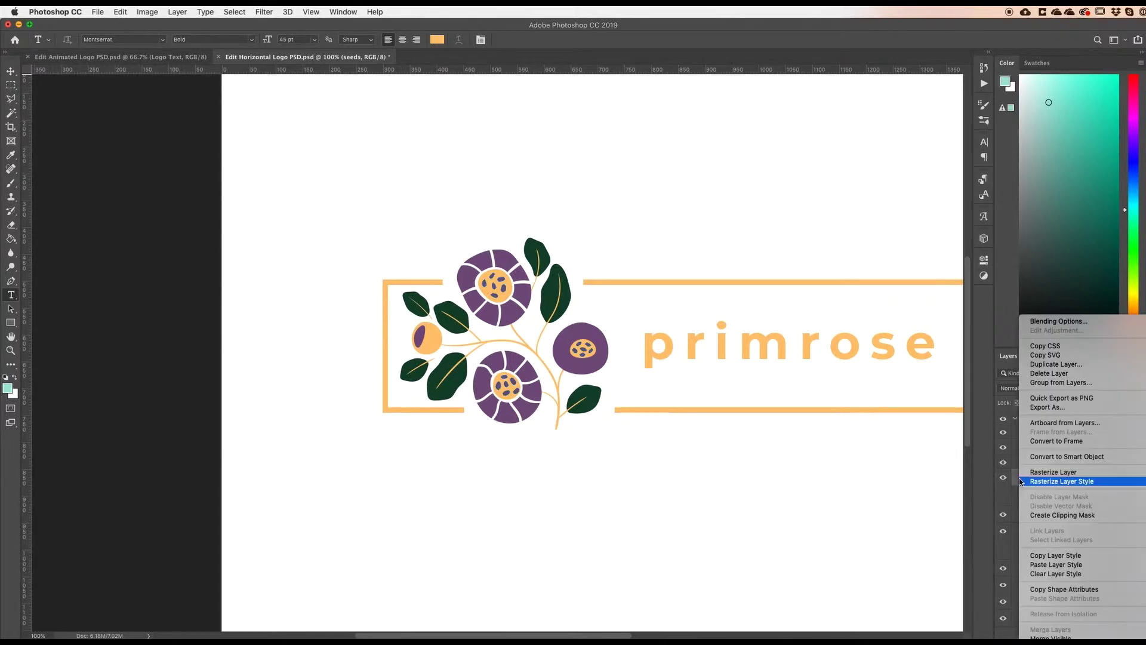
left_click(1054, 574)
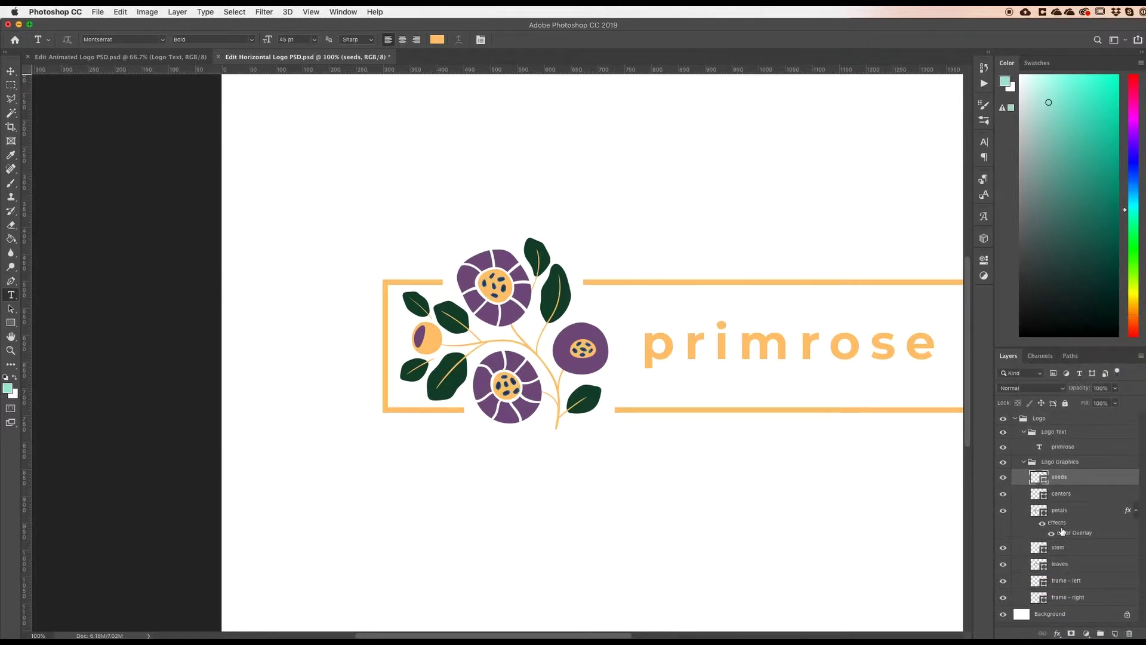
left_click(1085, 510)
right_click(1082, 510)
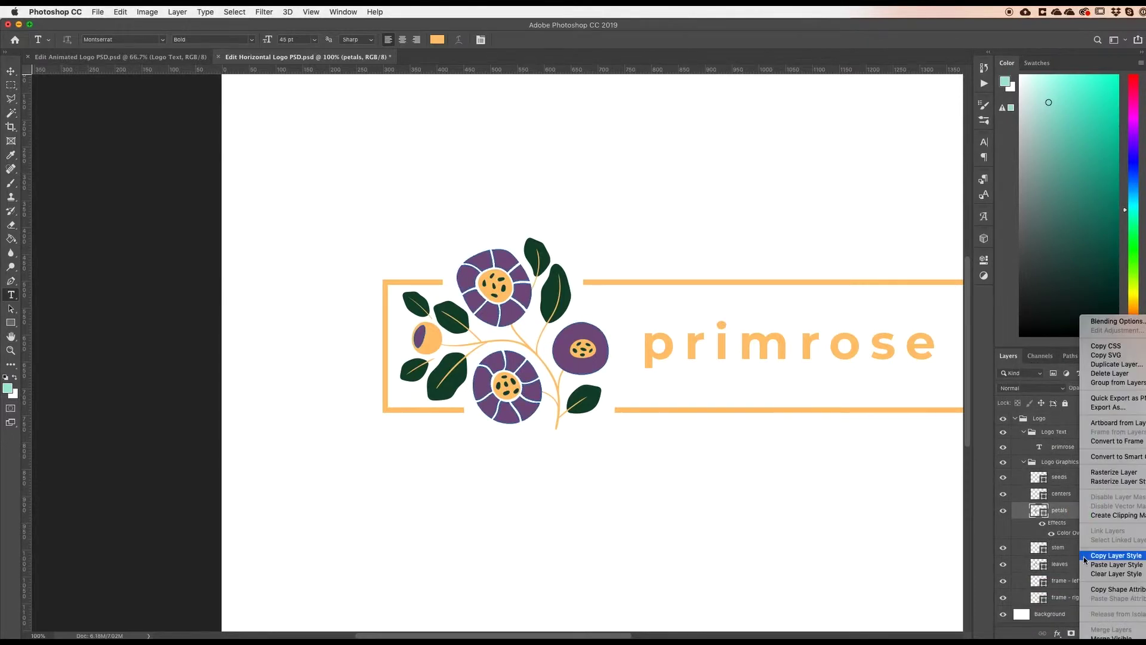
left_click(1098, 574)
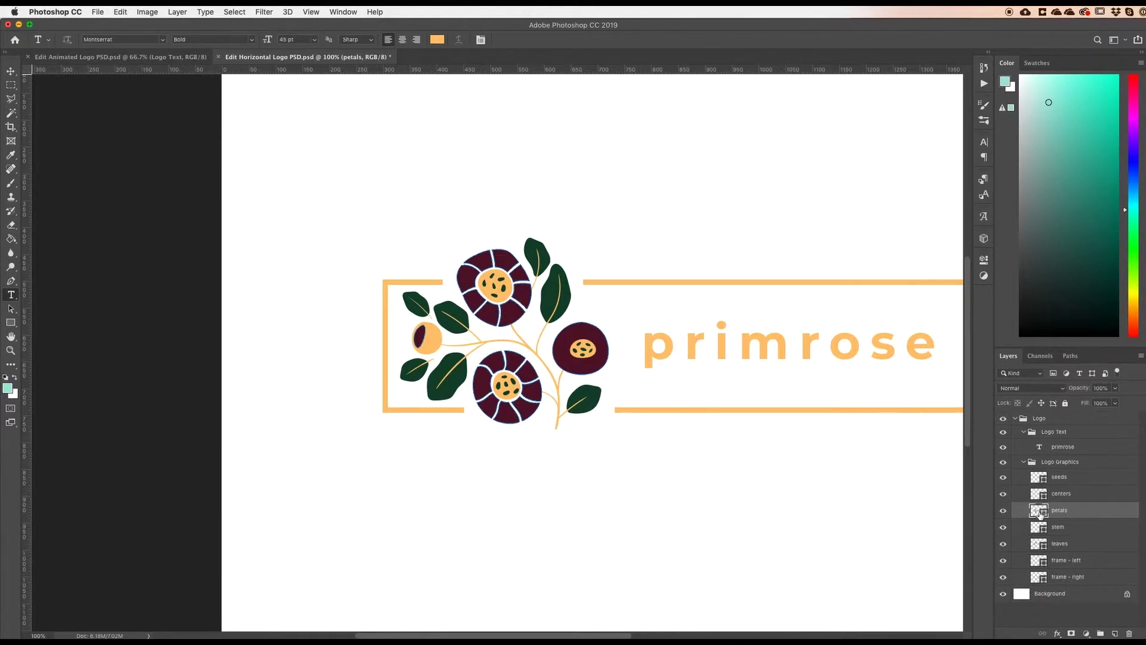
Rasterize the petals layer and try the copied purple overlay style on it, clearing it again.
right_click(1074, 514)
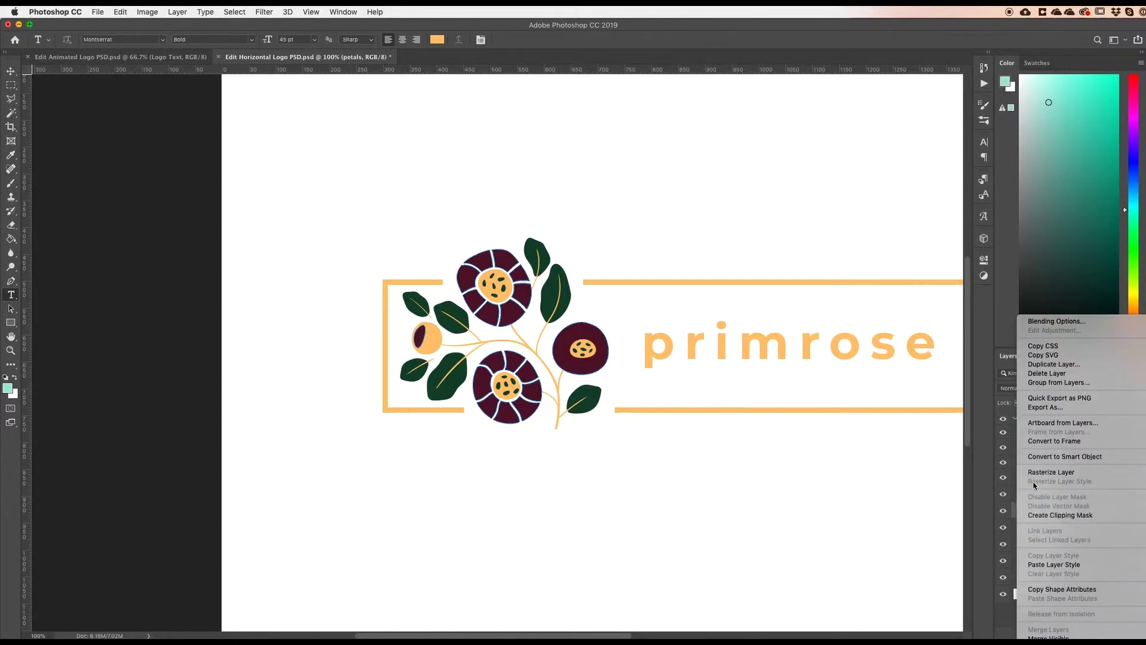
left_click(1112, 472)
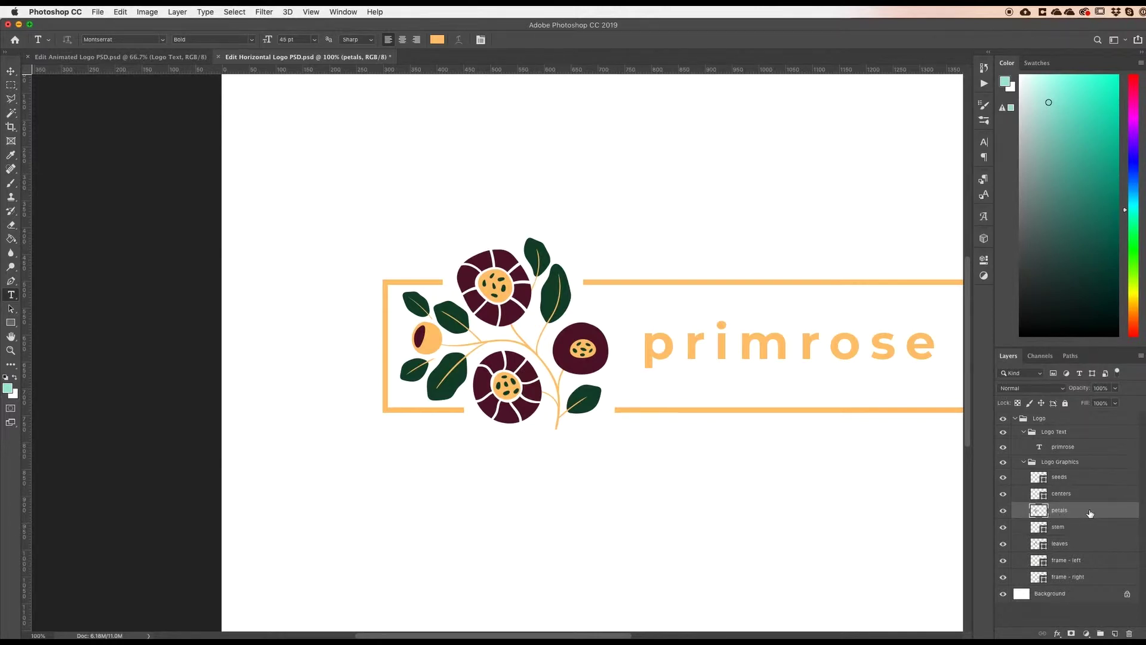
right_click(1017, 513)
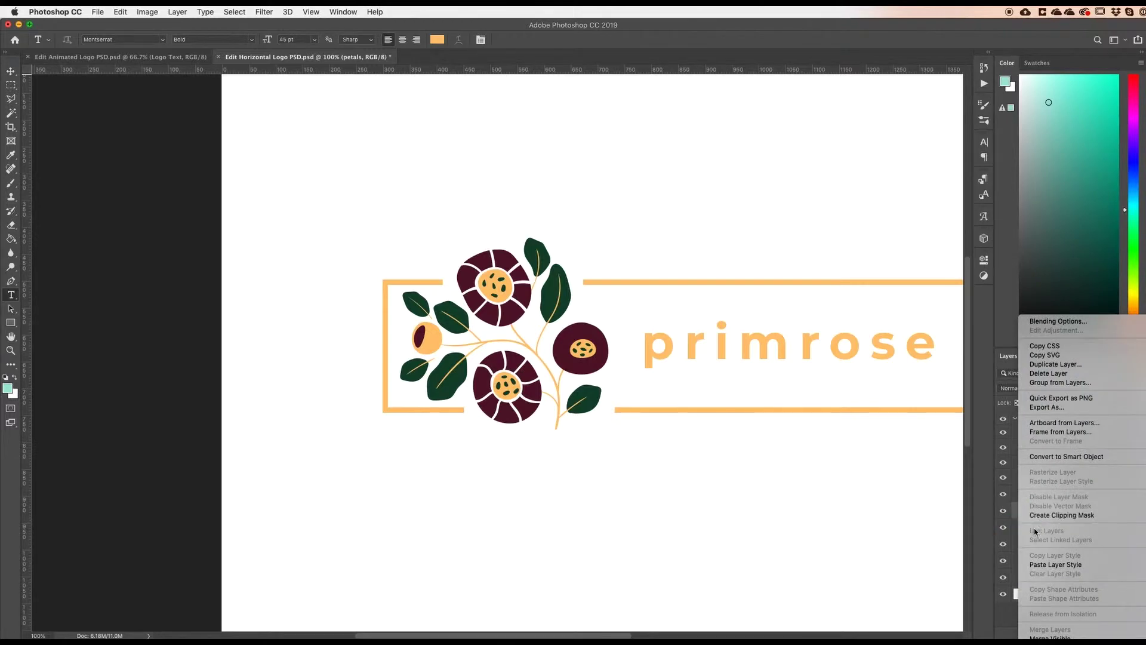
left_click(1055, 564)
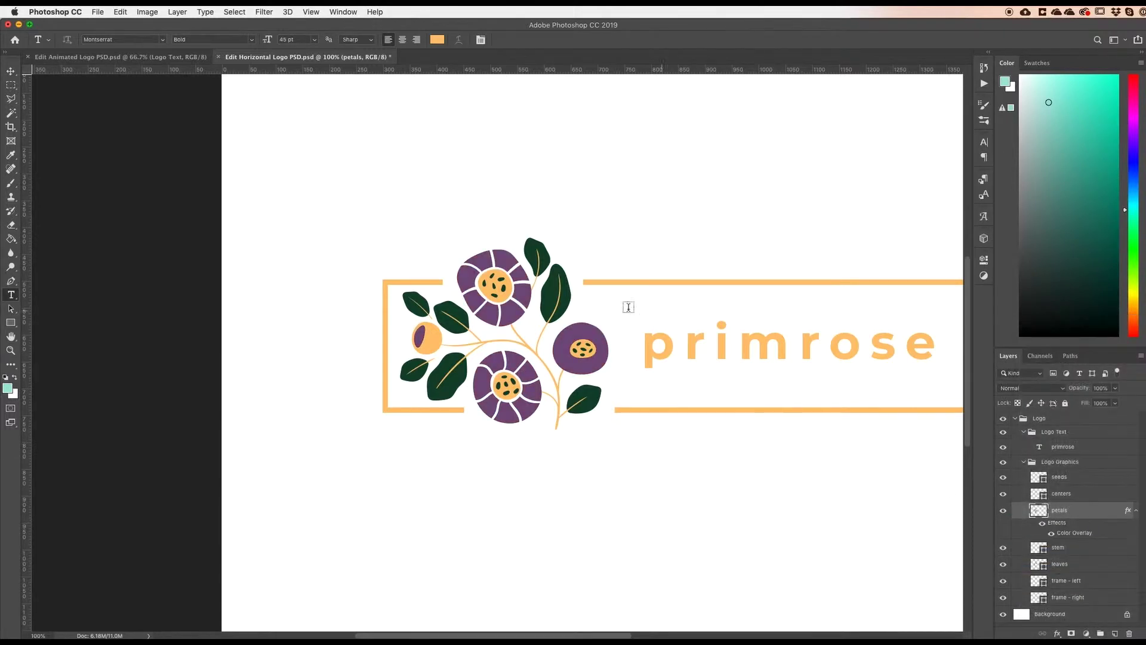
right_click(1075, 513)
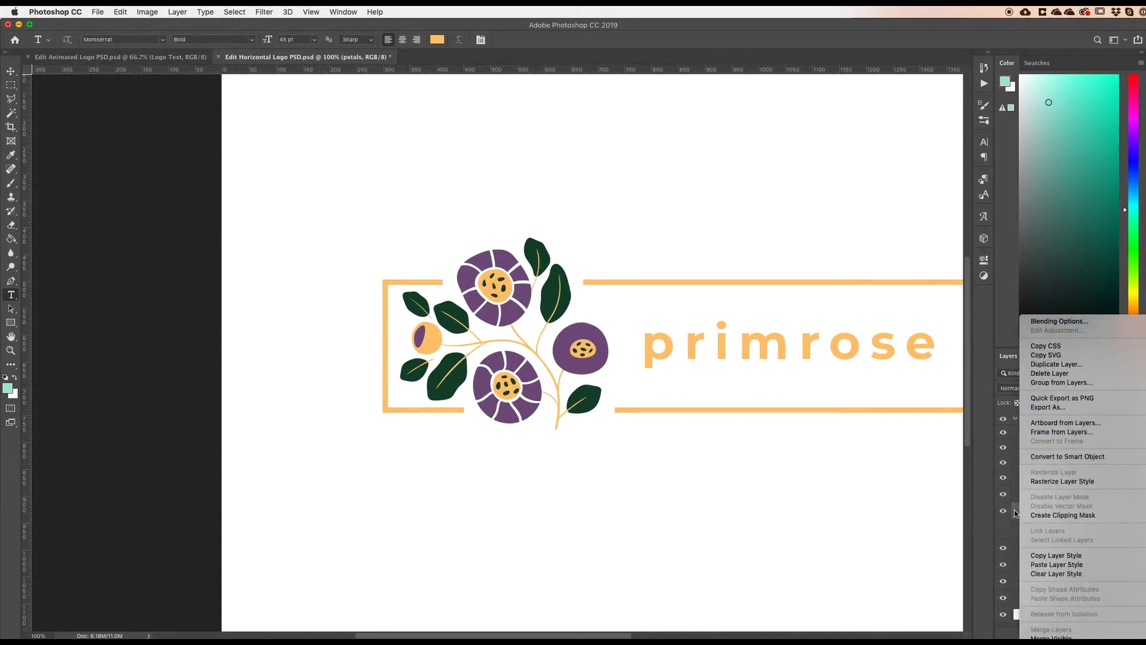
left_click(1049, 575)
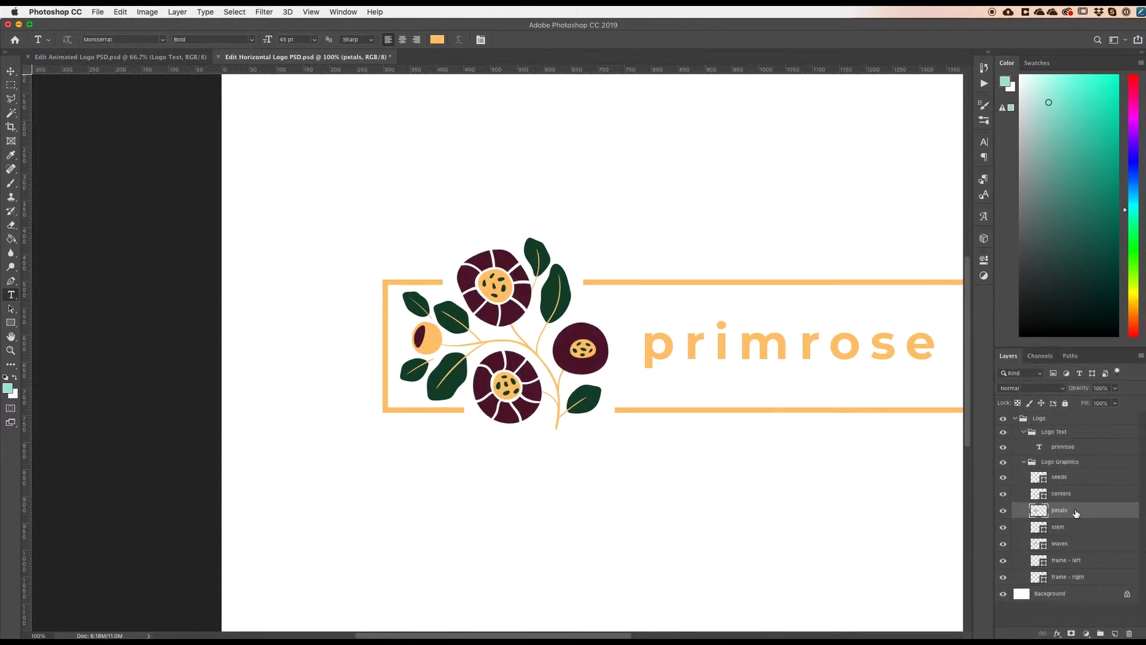
Lock the petals layer's transparent pixels and enlarge the Brush tool's size to 600 px.
left_click(1017, 404)
key("b")
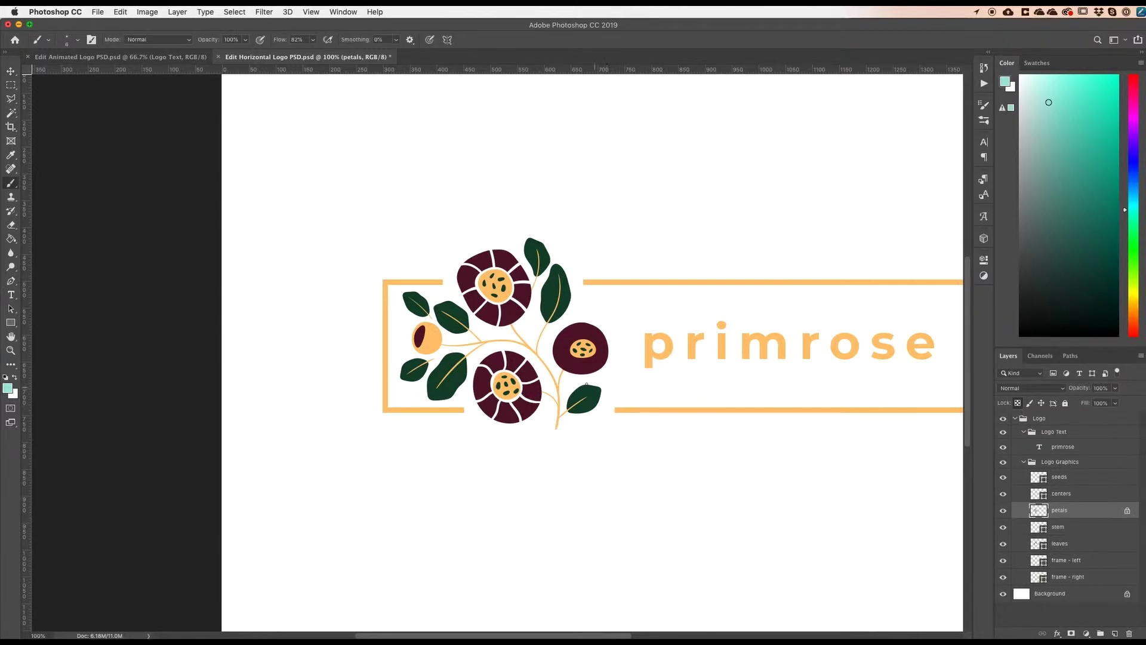
key("bracketright")
key("bracketright")
key("bracketright")
key("bracketright")
key("bracketright")
key("bracketright")
key("bracketright")
key("bracketright")
key("bracketright")
key("bracketright")
key("bracketright")
key("bracketright")
key("bracketright")
key("bracketright")
key("bracketright")
key("bracketright")
key("bracketright")
Set the foreground color to purple #906d9f and paint over all the flower petals.
left_click(9, 389)
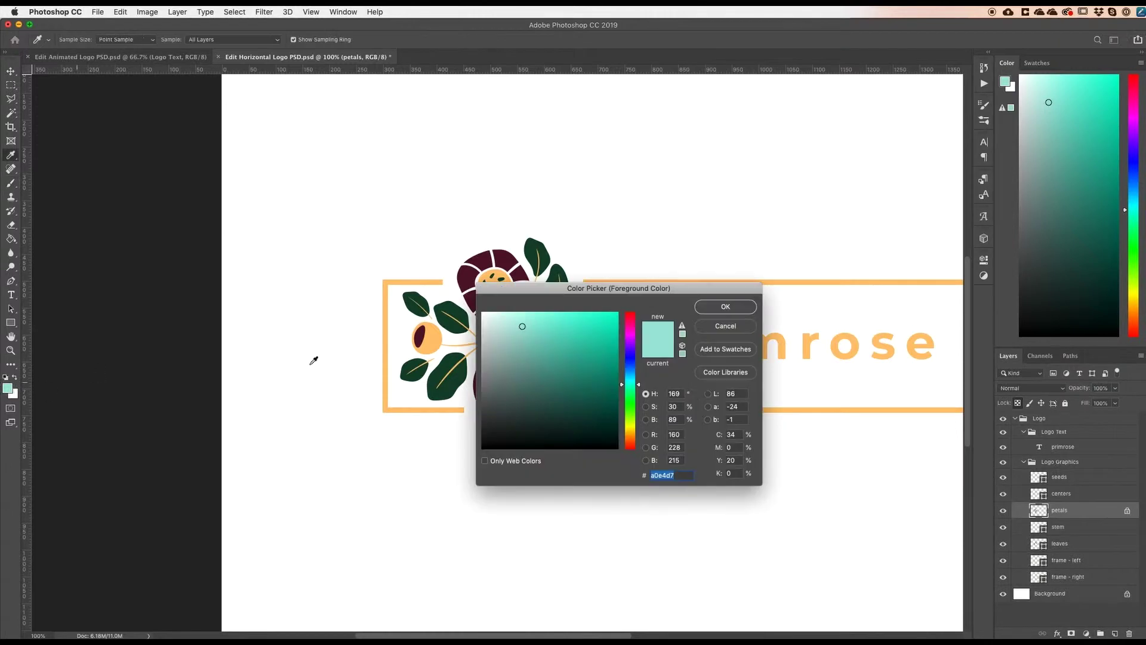
left_click(630, 342)
left_click(524, 363)
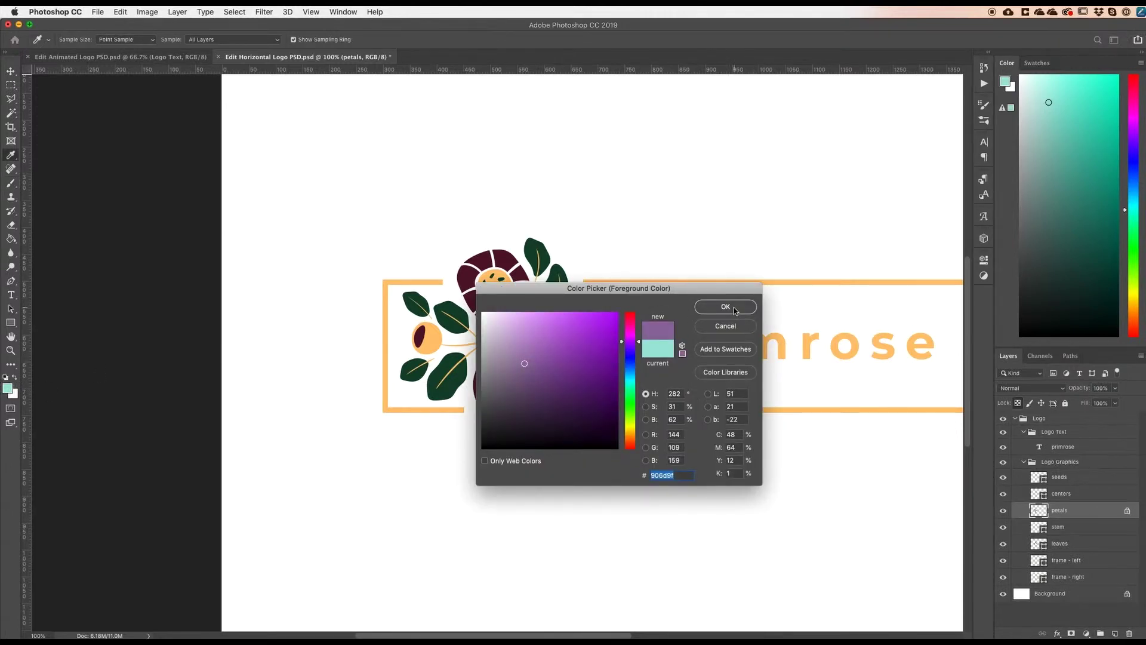
left_click(725, 307)
key("b")
mouse_move(593, 291)
left_mouse_down()
mouse_move(468, 288)
mouse_move(501, 345)
mouse_move(506, 402)
mouse_move(571, 383)
mouse_move(521, 294)
mouse_move(397, 315)
mouse_move(545, 384)
mouse_move(550, 314)
mouse_move(435, 331)
mouse_move(521, 381)
mouse_move(549, 295)
mouse_move(459, 289)
mouse_move(480, 387)
mouse_move(591, 333)
mouse_move(540, 309)
mouse_move(553, 338)
left_mouse_up()
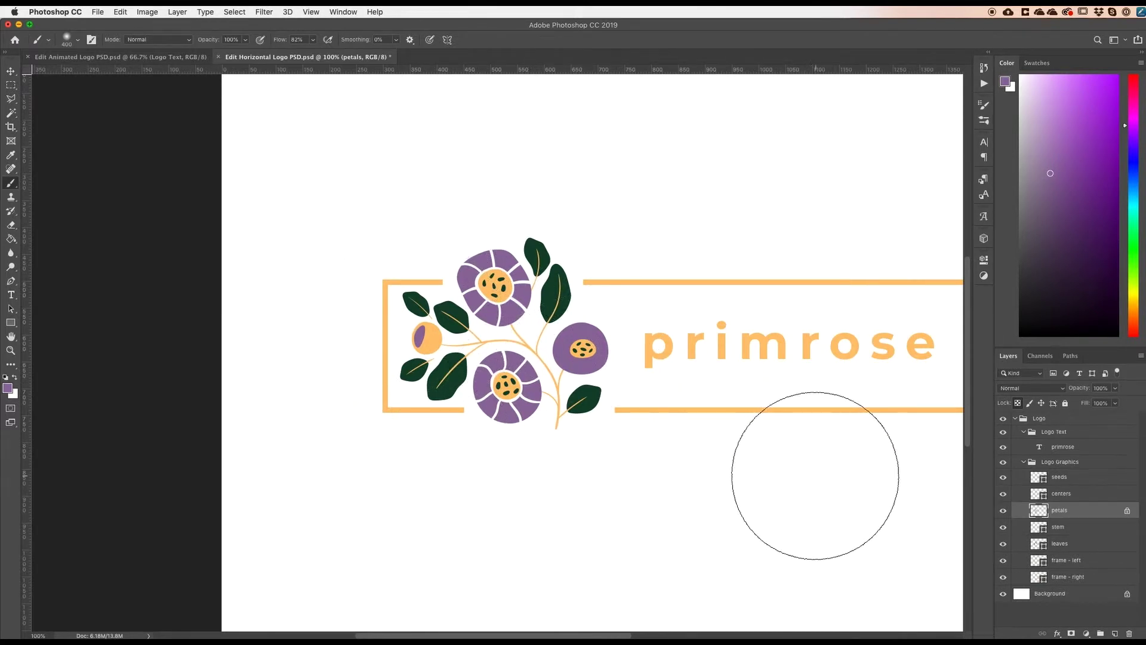
Unlock the petals layer's transparent pixels to try a brush stroke over the flowers, undo it and restore the lock.
left_click(1016, 403)
mouse_move(509, 390)
left_mouse_down()
mouse_move(495, 412)
mouse_move(494, 375)
mouse_move(549, 382)
mouse_move(512, 395)
left_mouse_up()
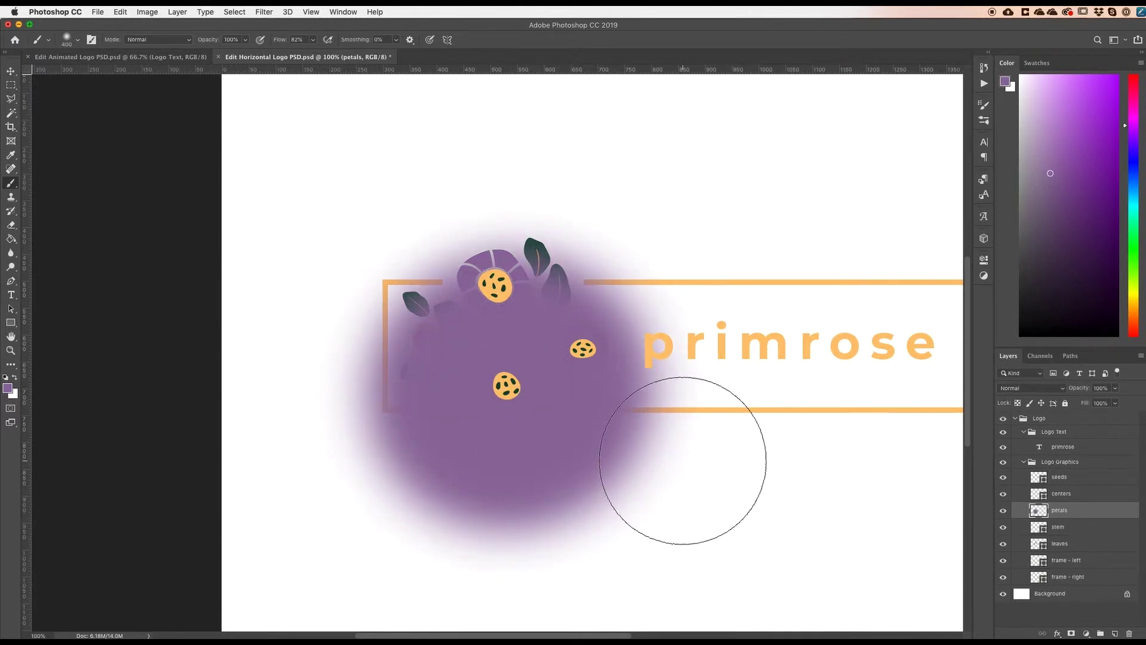
key("super+z")
left_click(1019, 403)
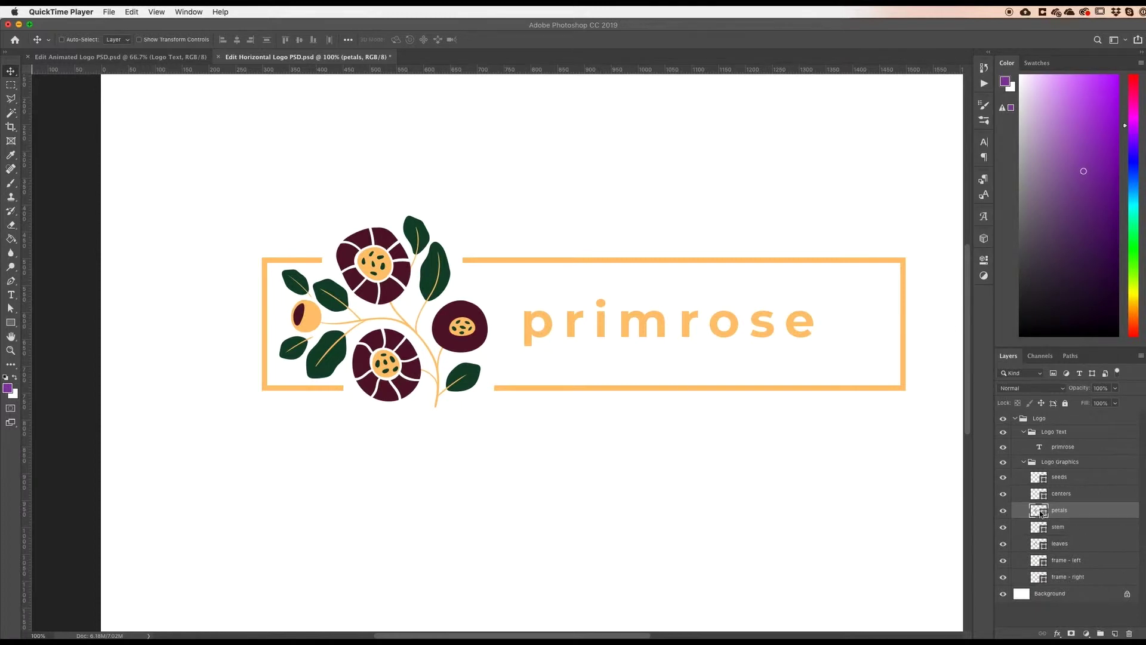
Rasterize the petals shape layer.
right_click(1017, 513)
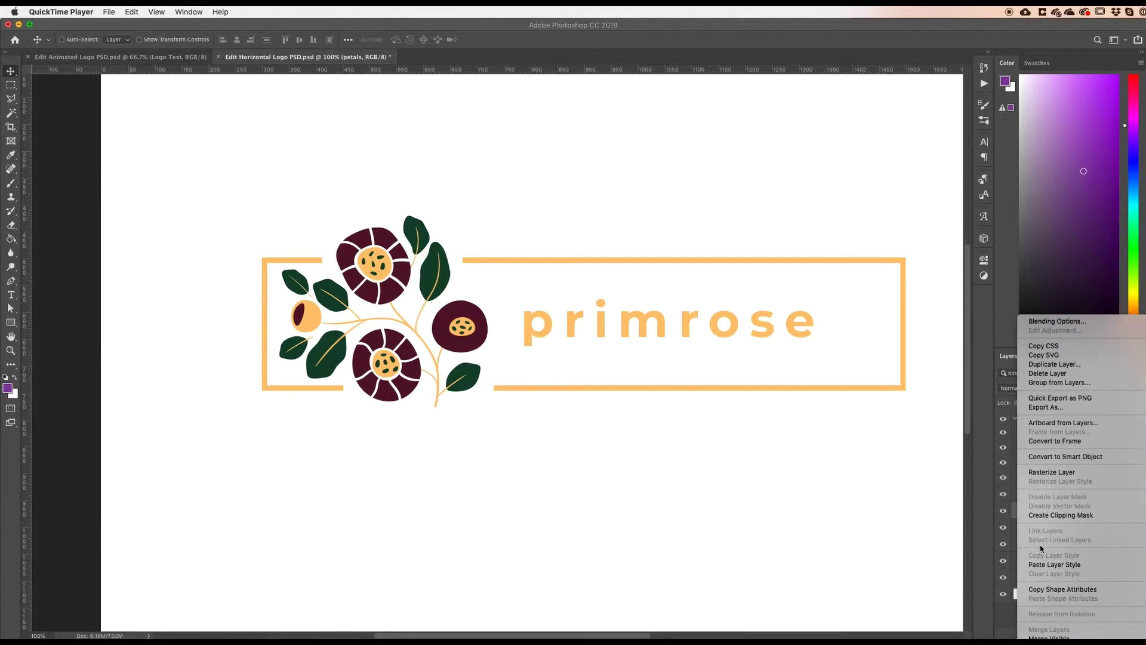
left_click(1044, 473)
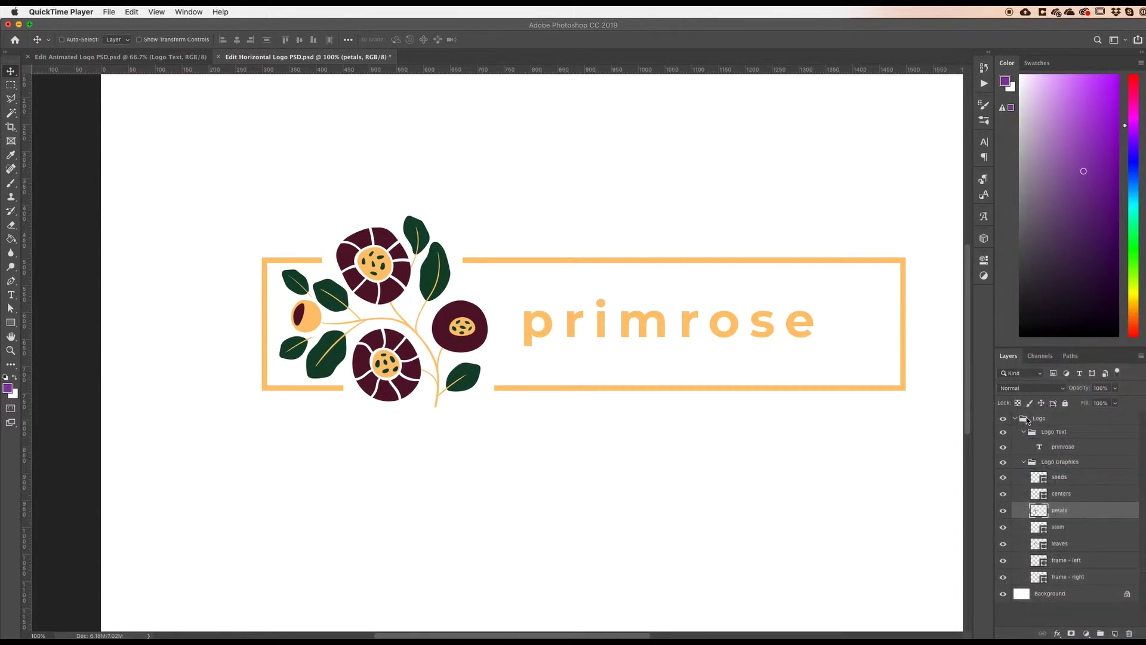
Lock the petals layer's transparent pixels and paint the solid round flower beside the text purple with a 90 px brush.
left_click(1018, 404)
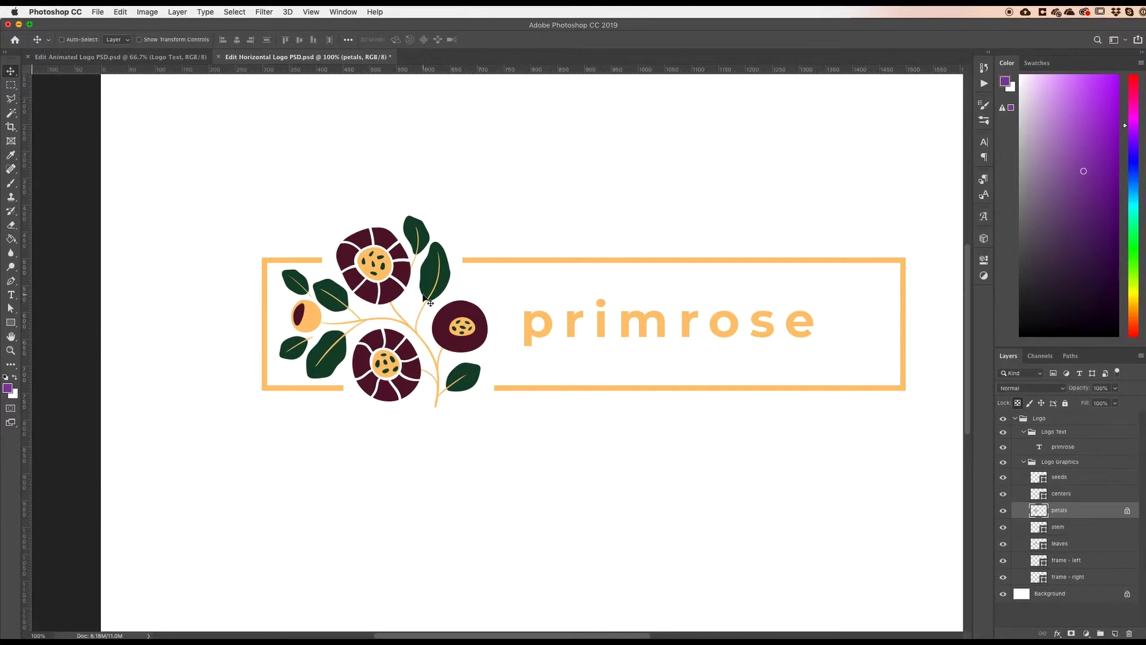
key("super+plus")
key("super+plus")
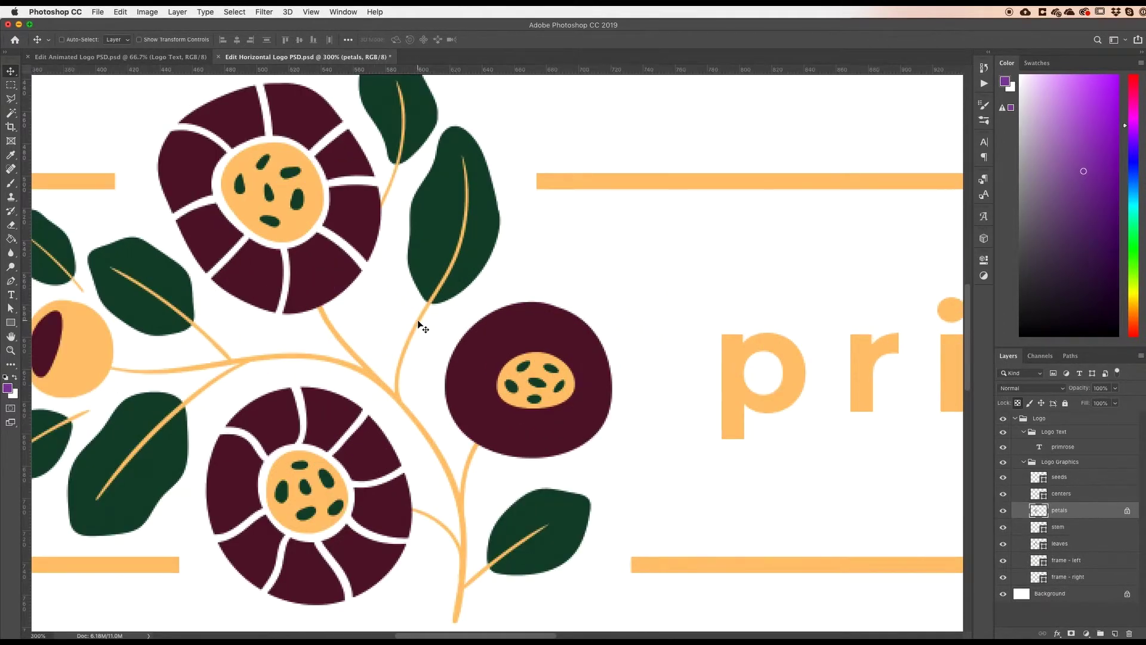
key("b")
key("bracketleft")
key("bracketleft")
key("bracketleft")
key("bracketleft")
key("bracketleft")
key("bracketleft")
key("bracketleft")
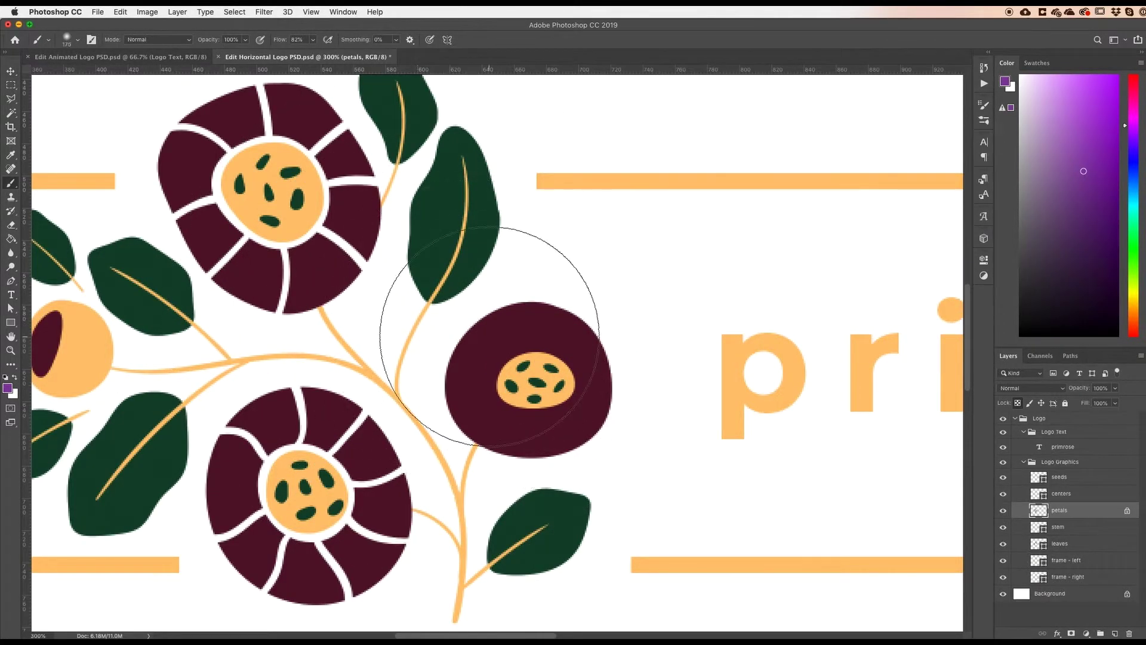
key("bracketleft")
mouse_move(551, 346)
left_mouse_down()
mouse_move(495, 397)
mouse_move(575, 389)
mouse_move(531, 331)
mouse_move(513, 416)
mouse_move(564, 346)
left_mouse_up()
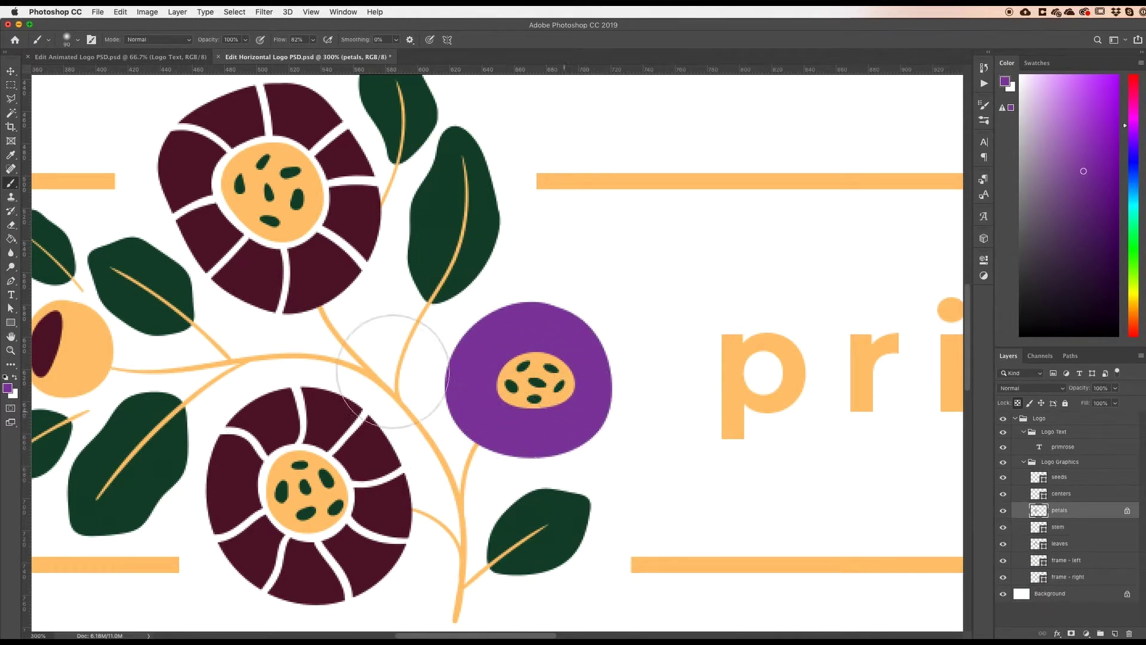
Set the foreground color to a light lavender and paint over the lower flower's petals.
left_click(8, 388)
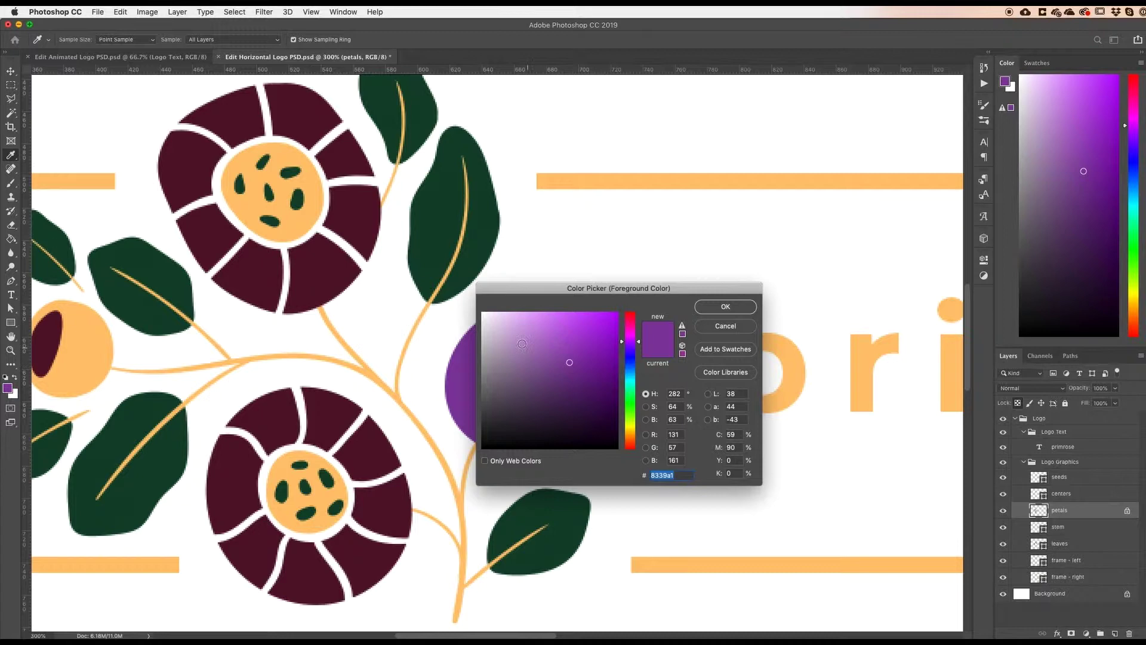
left_click(514, 336)
key("Return")
mouse_move(275, 481)
left_mouse_down()
mouse_move(268, 524)
mouse_move(302, 465)
mouse_move(311, 552)
mouse_move(320, 440)
mouse_move(287, 551)
mouse_move(317, 422)
mouse_move(238, 470)
left_mouse_up()
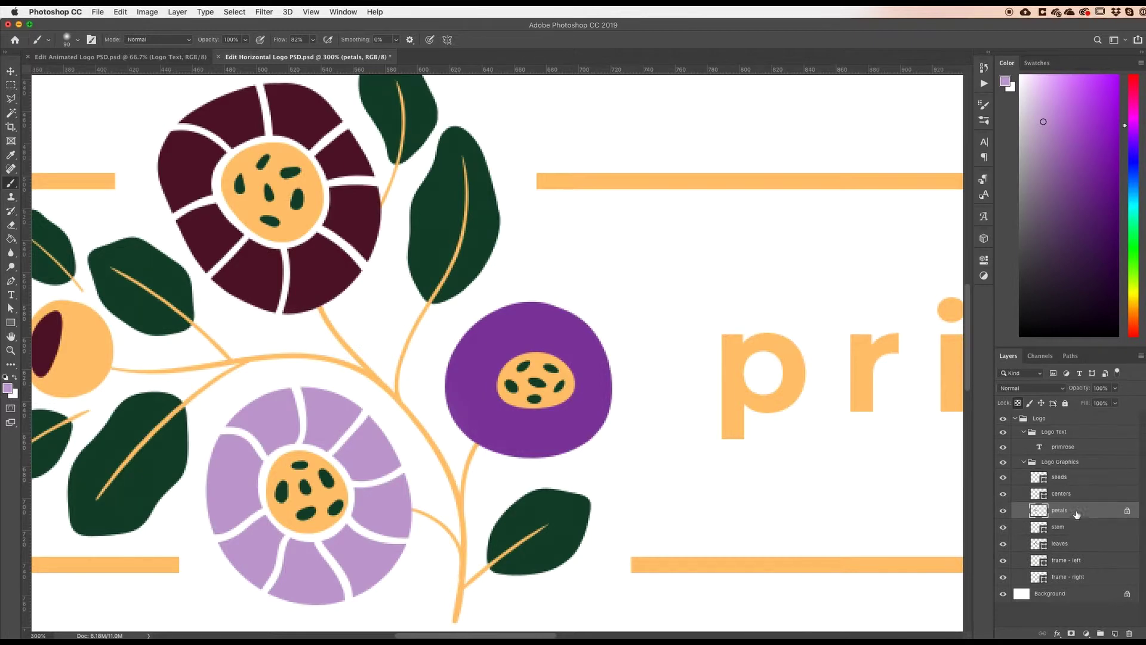
Resize the image to 3600 × 2400 pixels with resampling enabled, keeping the 72 pixels/inch resolution.
left_click(371, 458, "alt+super")
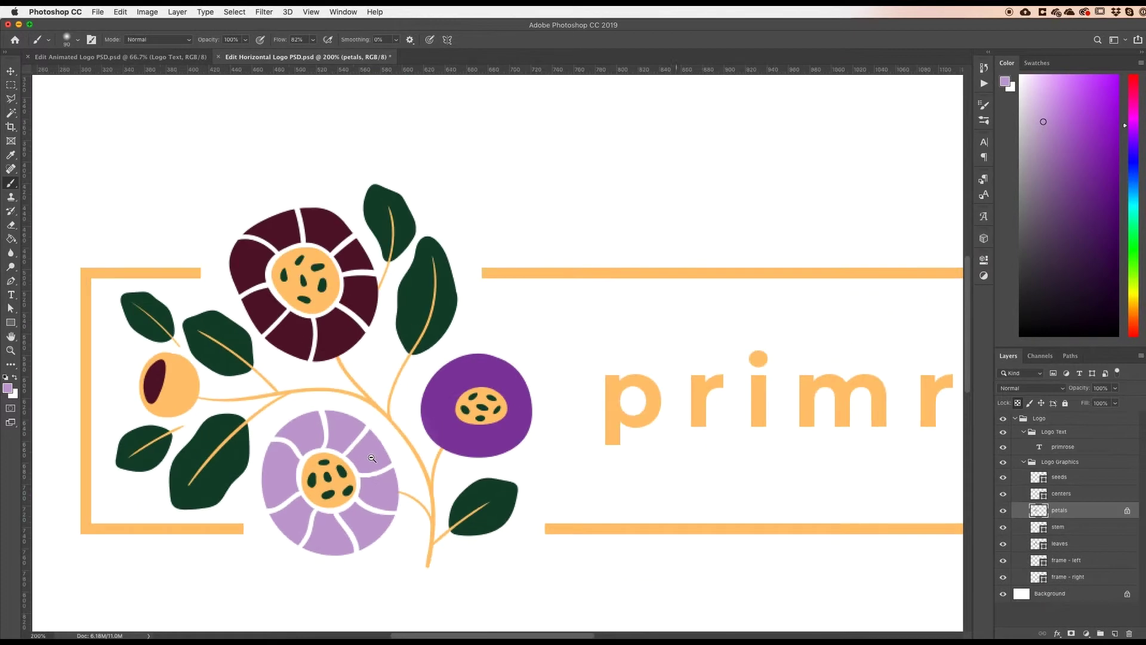
left_click(146, 12)
left_click(157, 95)
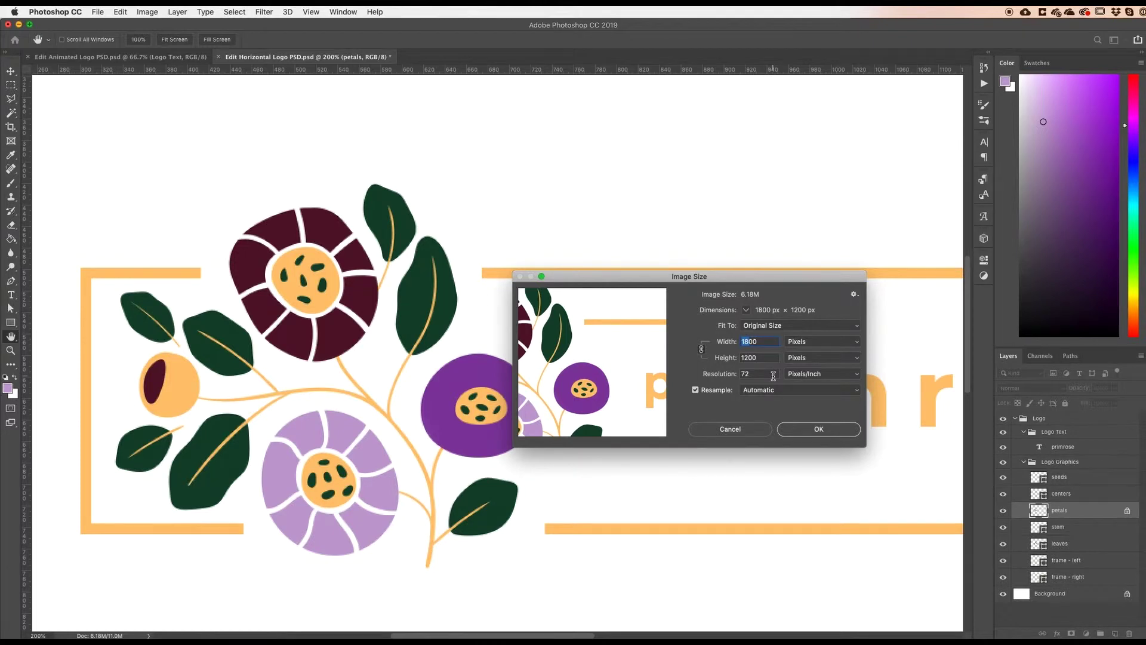
type("3600")
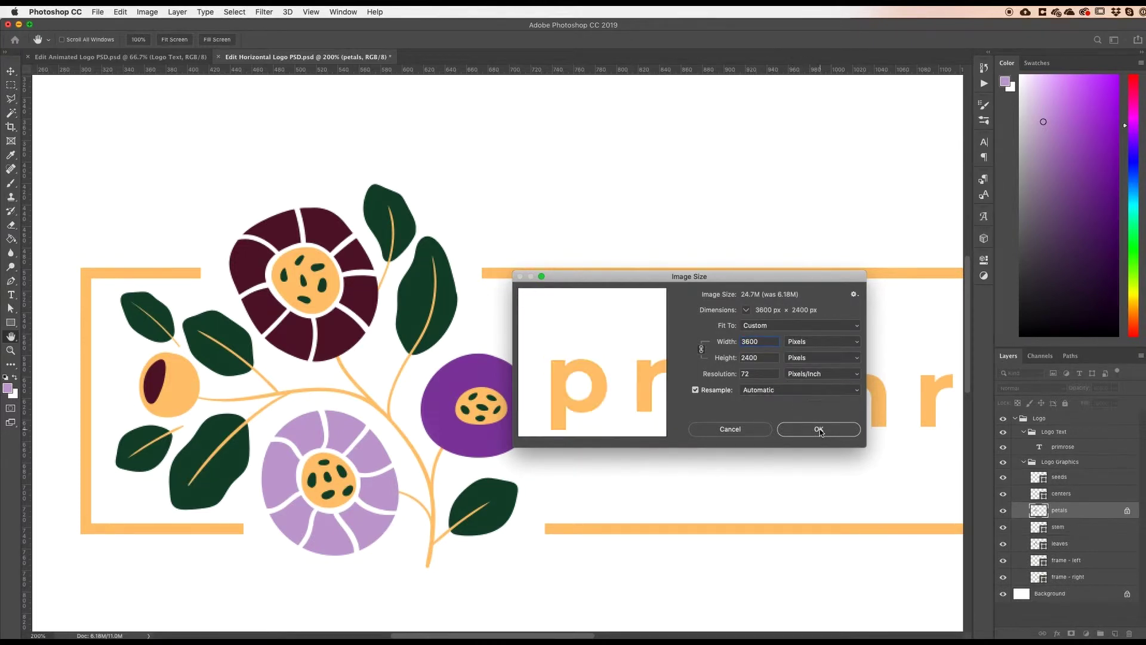
left_click(813, 436)
key("b")
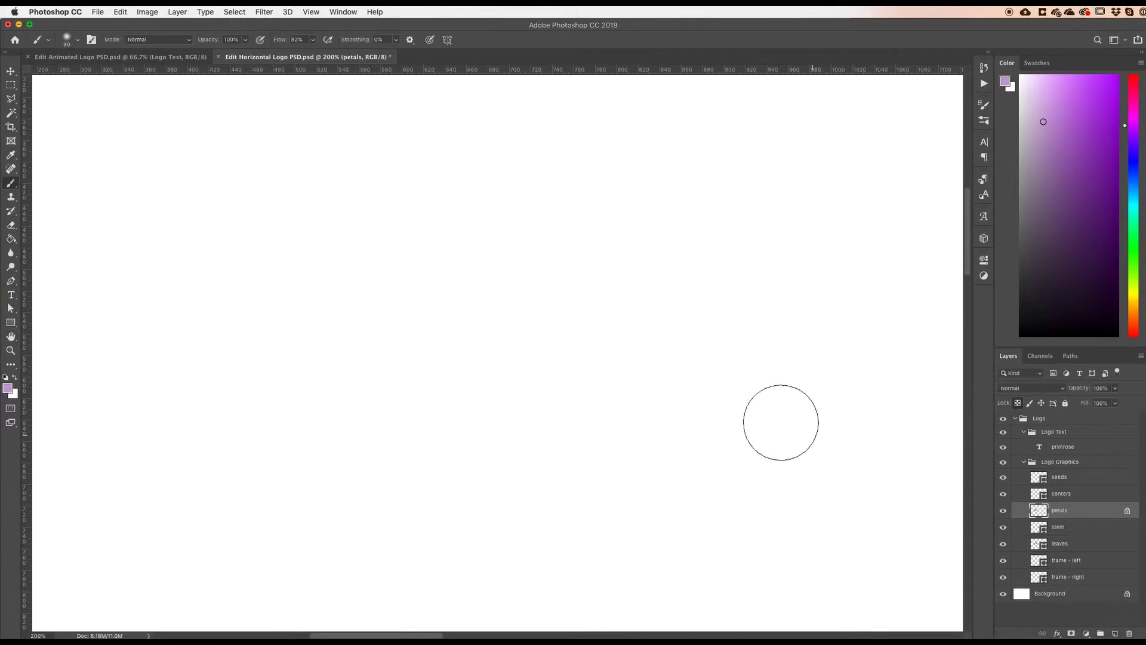
Examine the edges of the enlarged rasterized petals and compare them with the vector leaves, stem and centers.
left_click(556, 400, "alt")
left_click(556, 400, "alt")
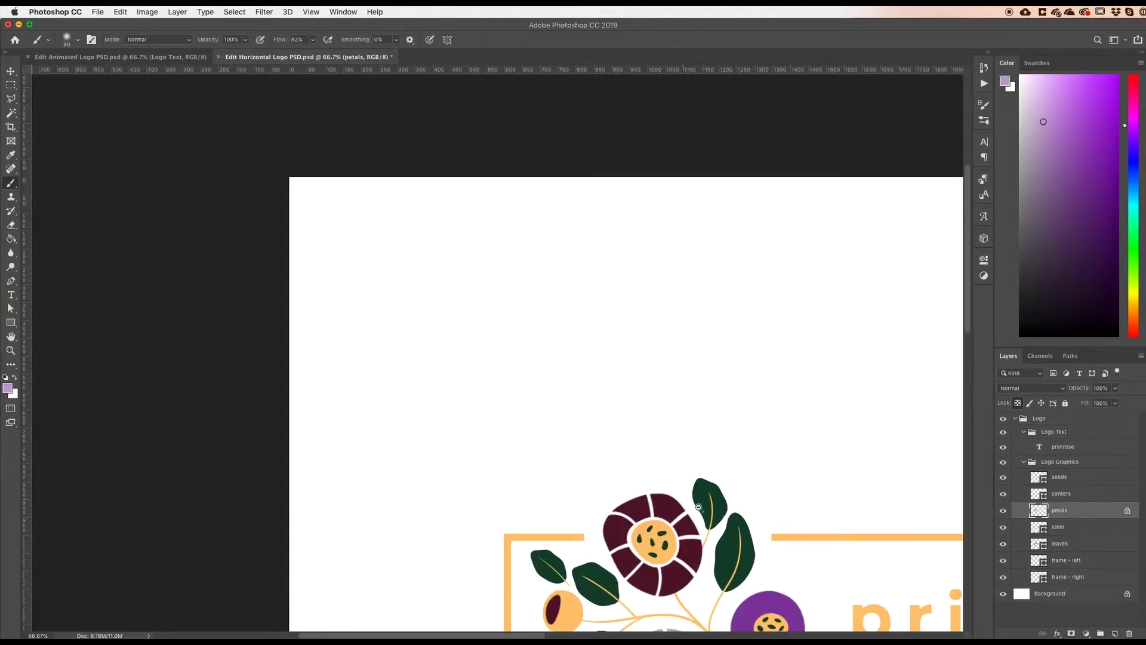
scroll(755, 529, "down", 5)
left_click(688, 543)
left_click(683, 540)
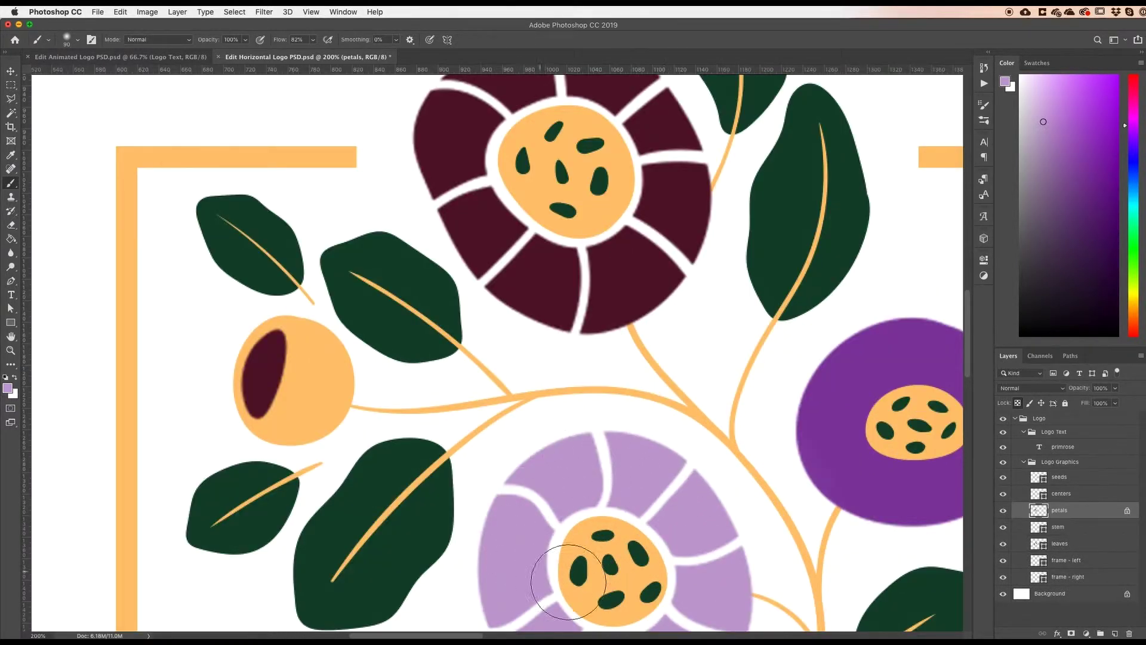
scroll(733, 455, "down", 3)
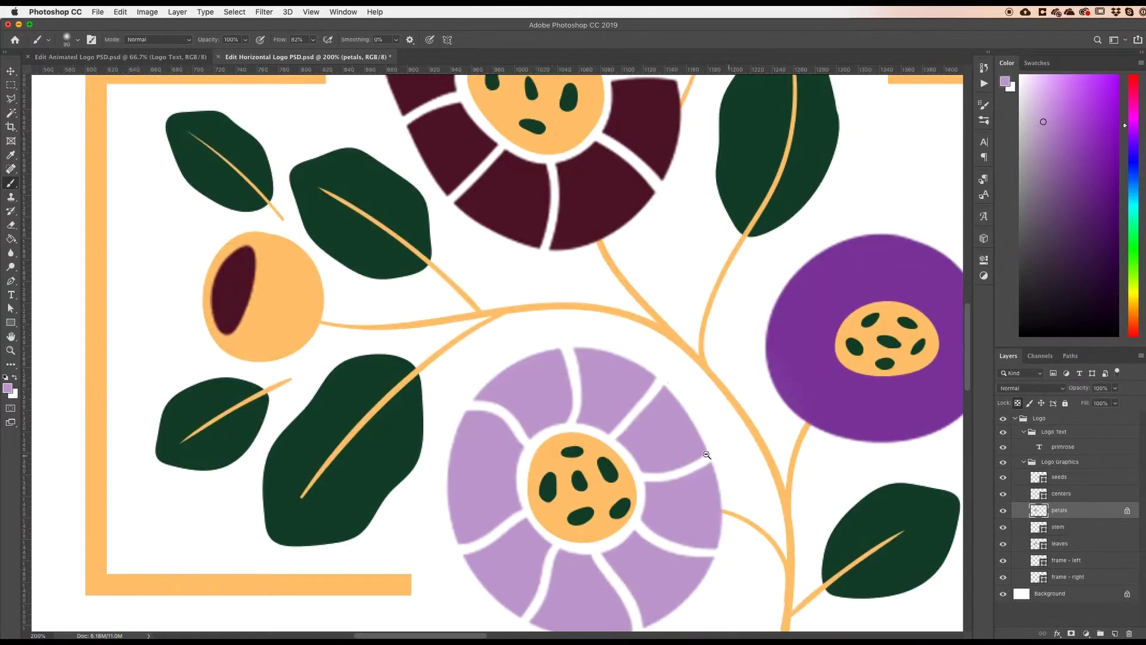
left_click(700, 448, "alt")
left_click(639, 399)
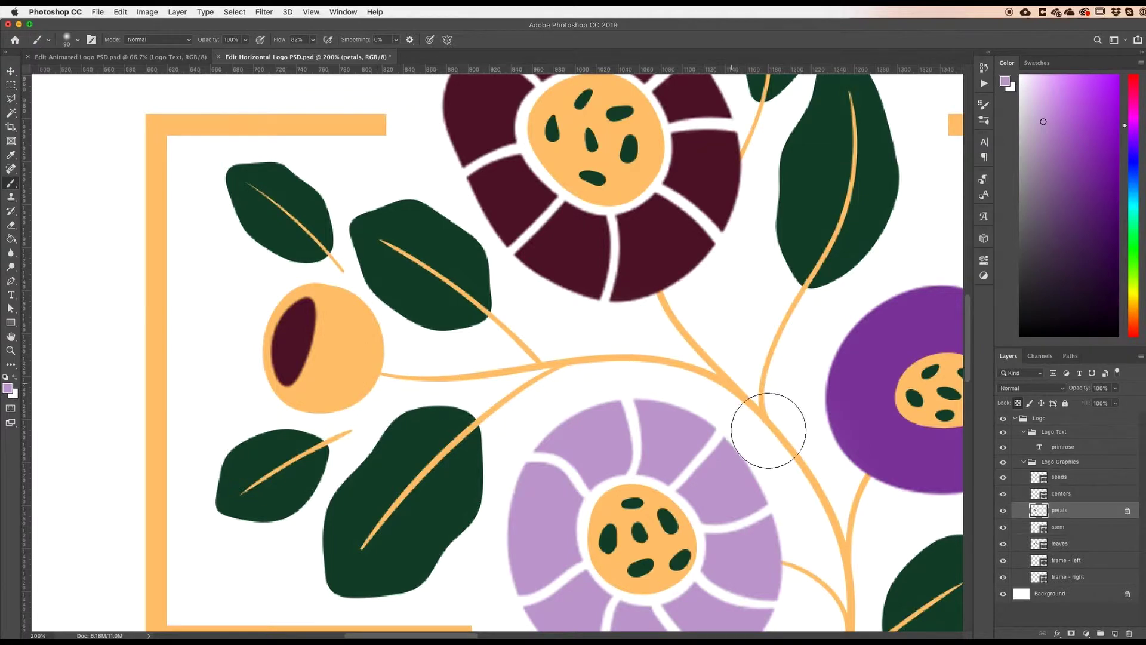
scroll(665, 425, "down", 5)
scroll(665, 425, "right", 4)
scroll(665, 429, "down", 2)
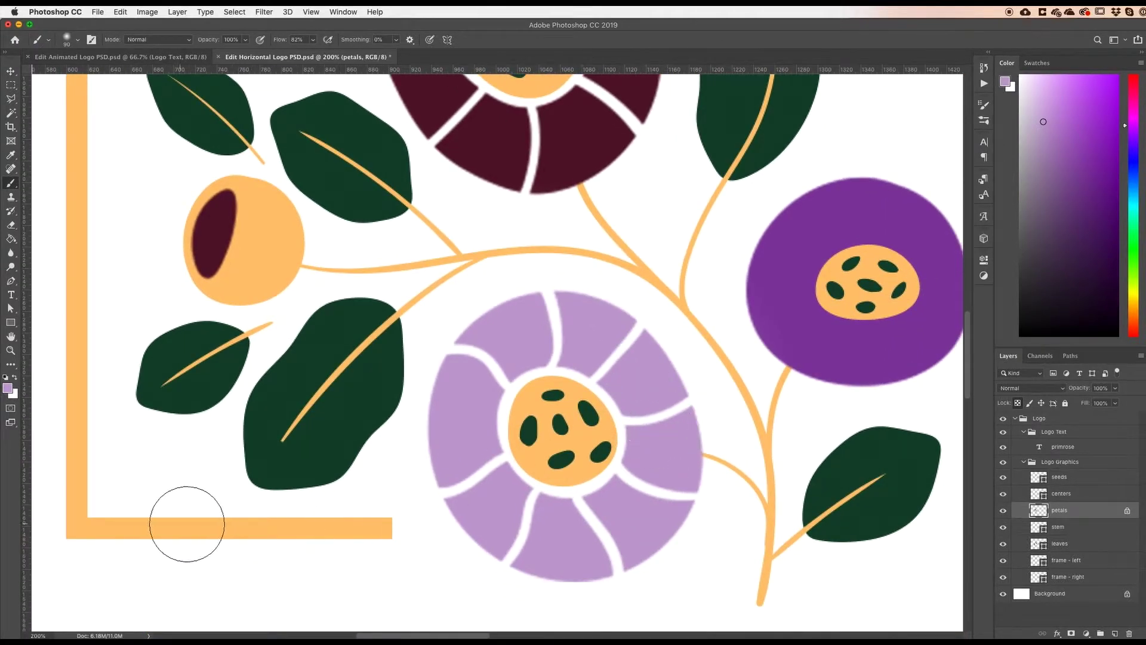
scroll(512, 523, "up", 2)
scroll(512, 524, "right", 3)
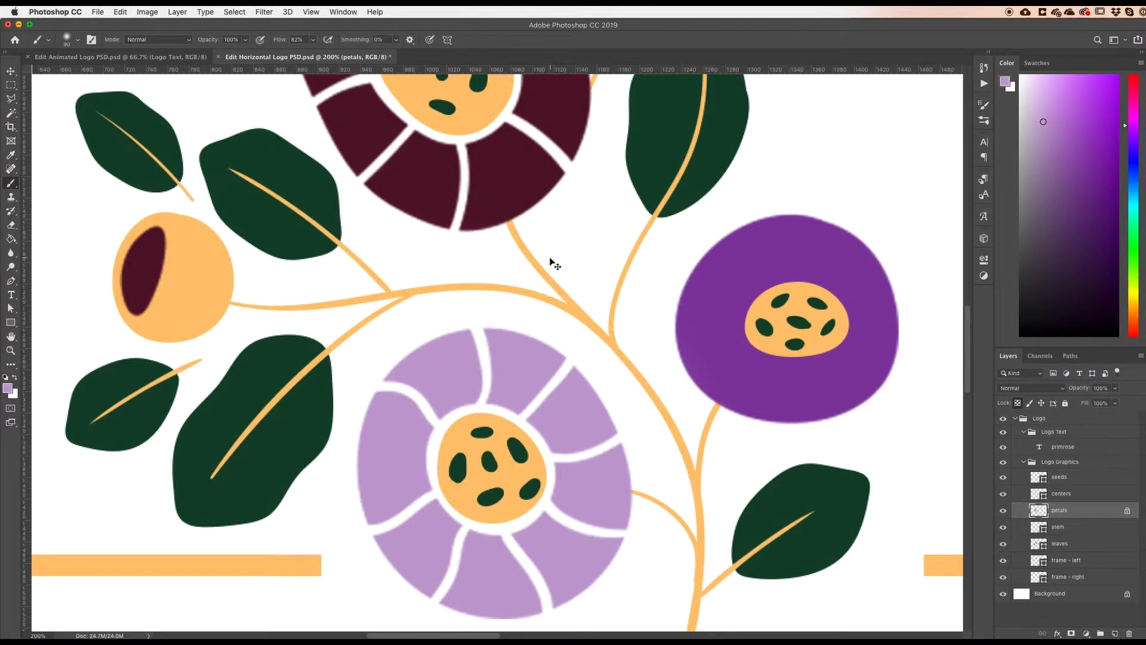
Undo the image resize and bring the flower graphics back into view.
key("super+z")
scroll(550, 258, "up", 10)
scroll(549, 258, "up", 3)
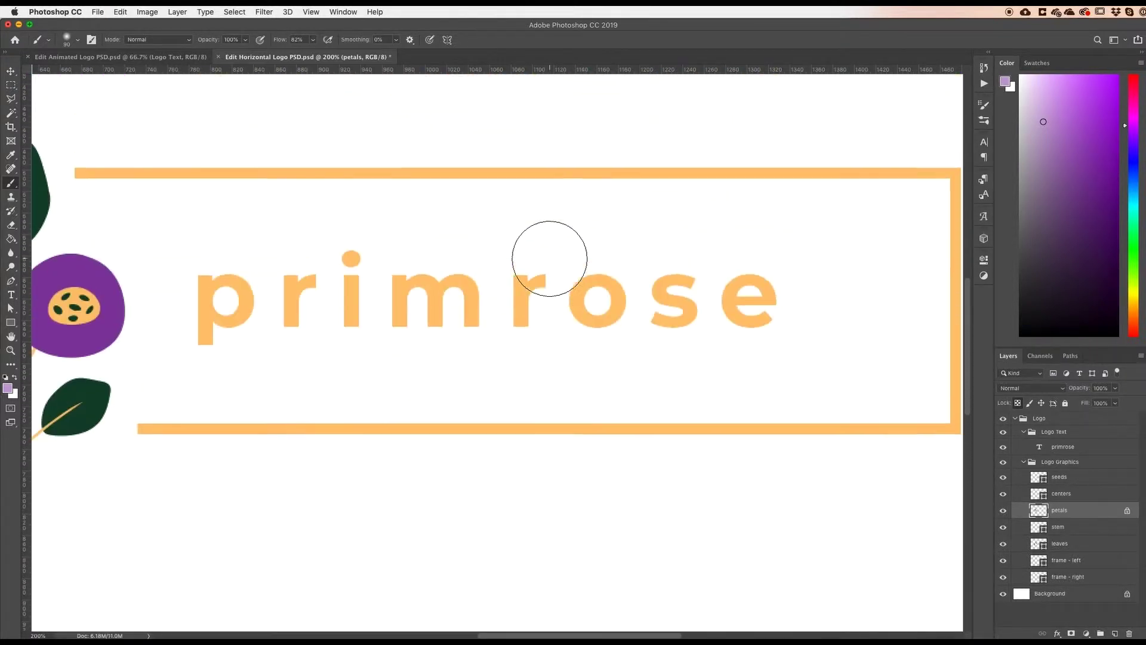
scroll(546, 259, "left", 15)
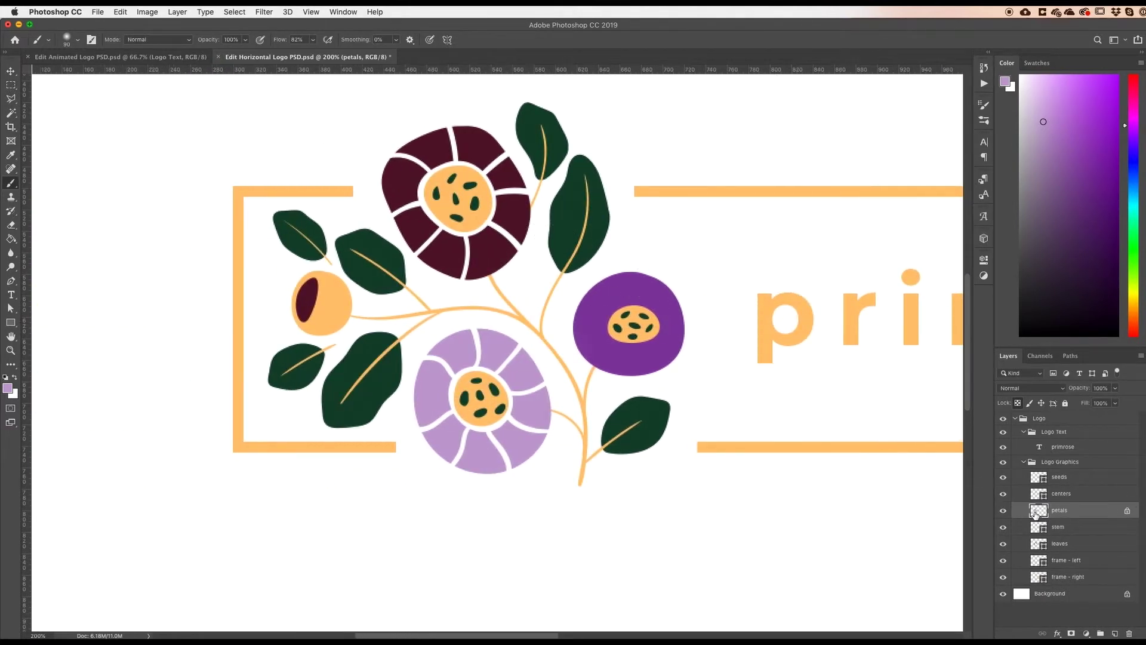
Undo the paint on both flowers along with the petals layer's transparency lock and rasterization.
key("super+z")
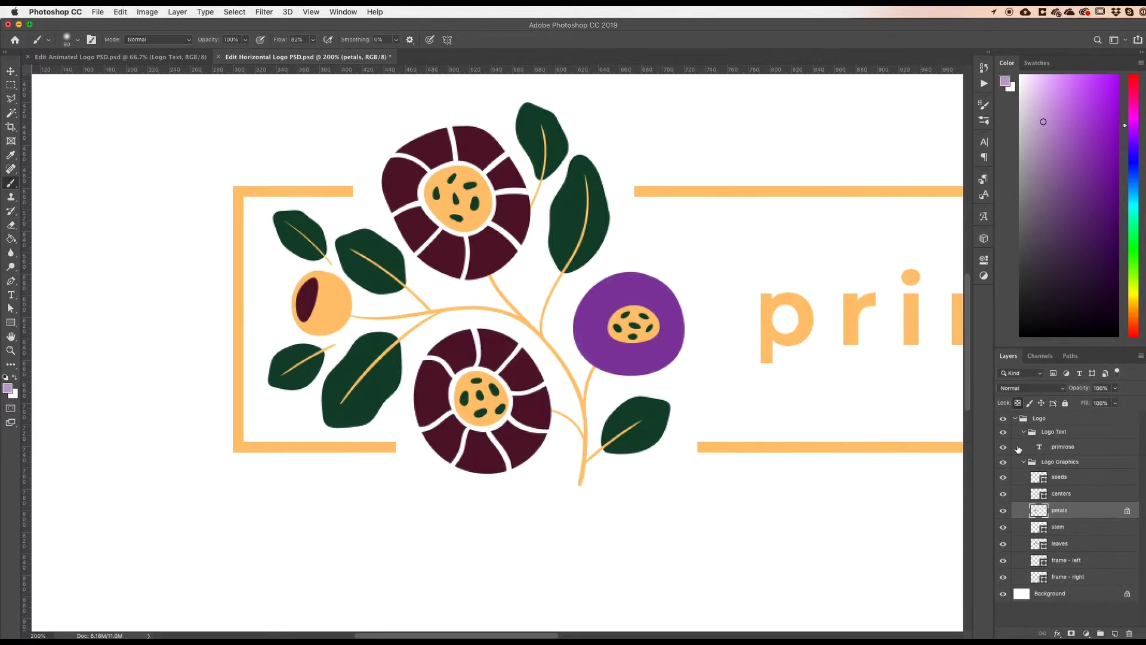
key("super+z")
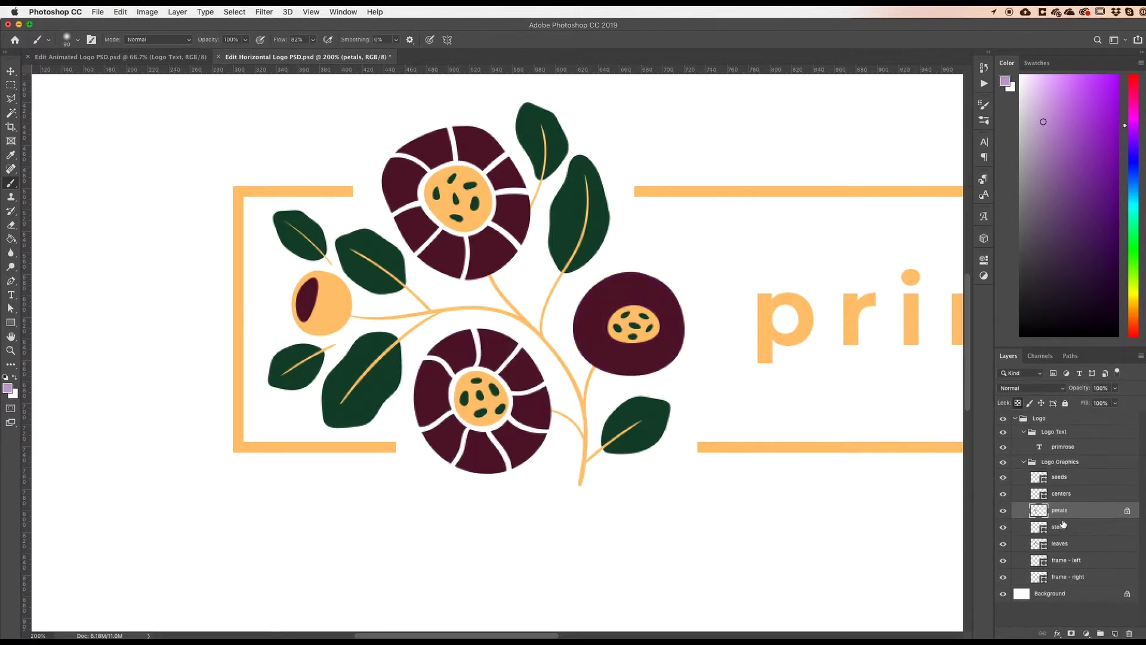
key("super+z")
scroll(527, 363, "up", 2)
scroll(528, 363, "left", 2)
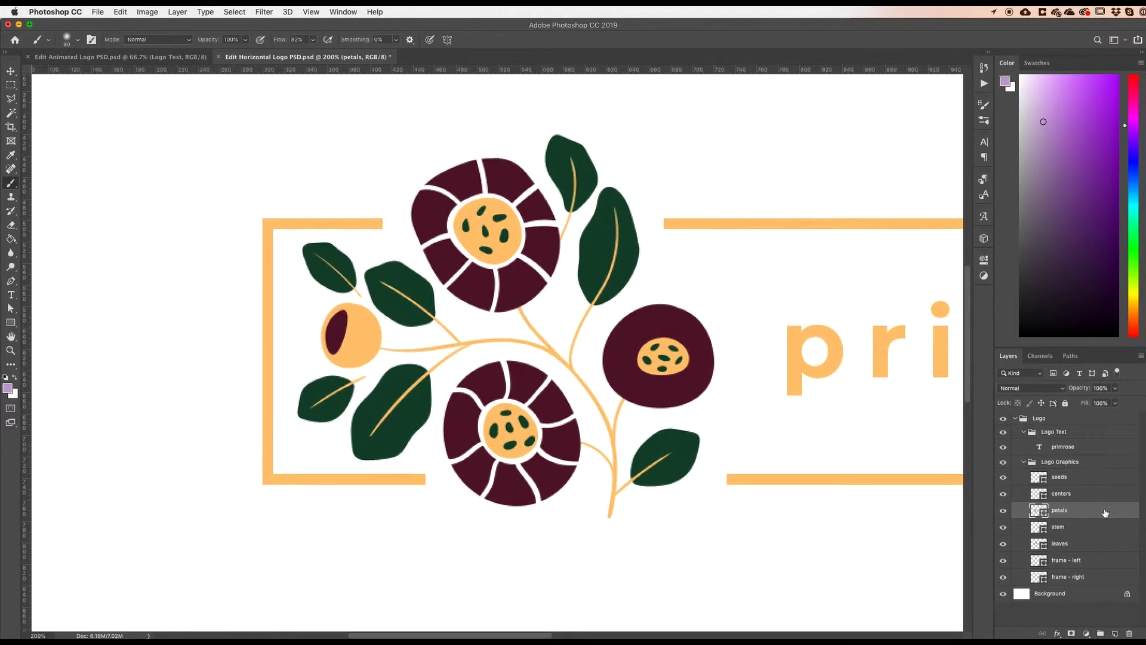
Duplicate the petals shape layer within the Logo Graphics group.
left_click_drag(1111, 512, 1112, 614)
left_click_drag(1113, 627, 1114, 635)
left_click(1051, 526)
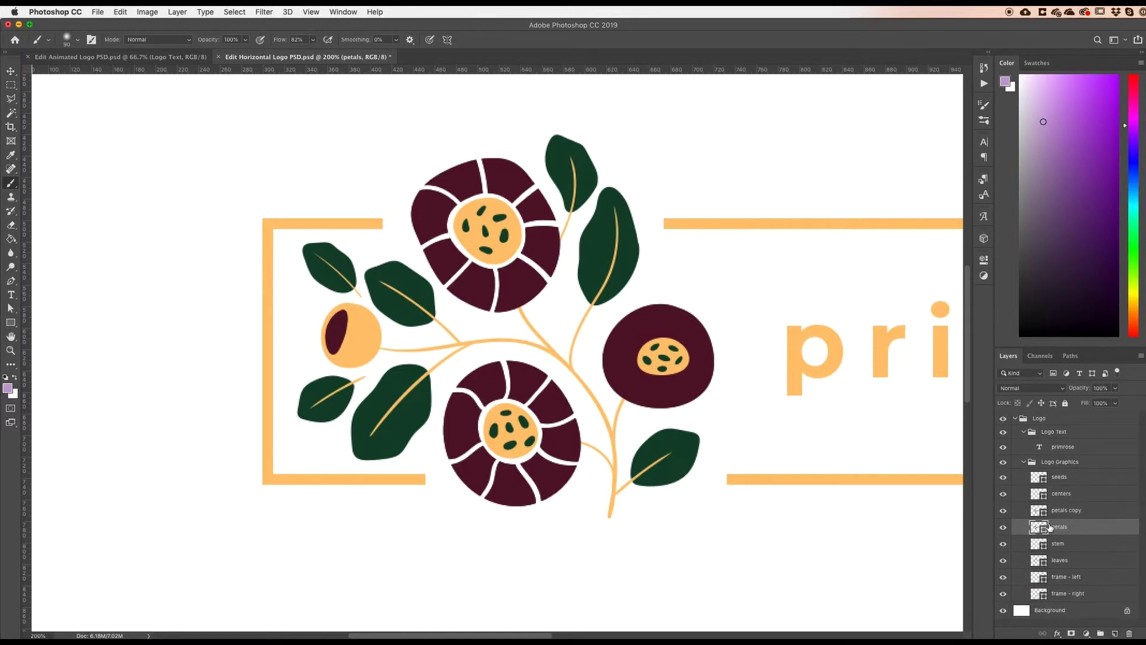
right_click(1023, 529)
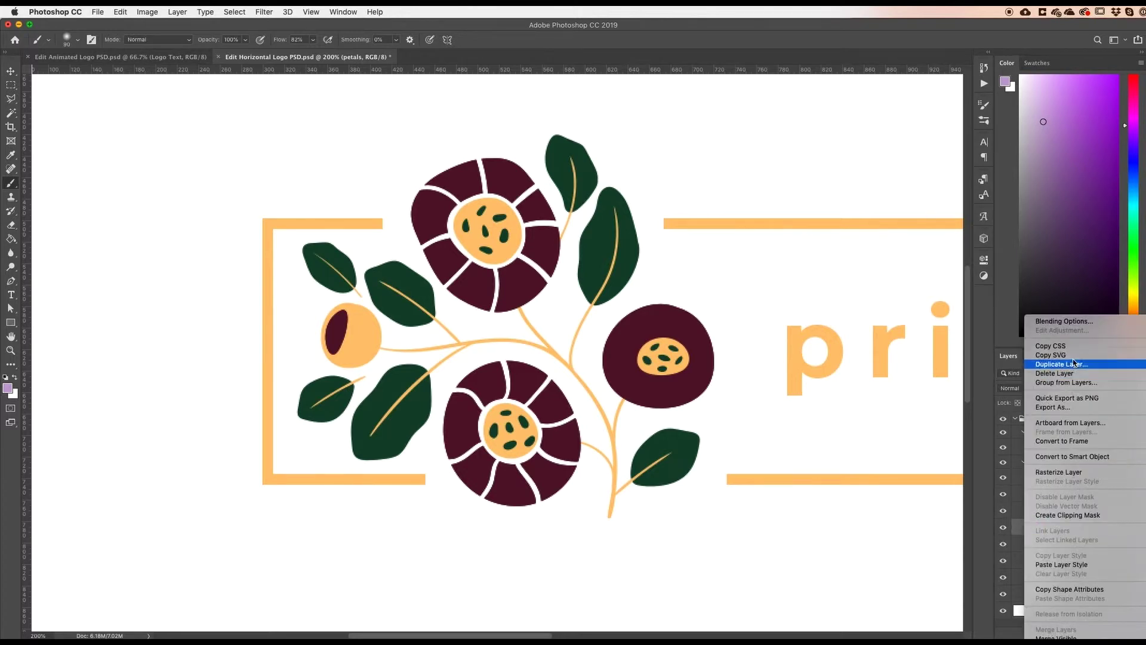
left_click(956, 546)
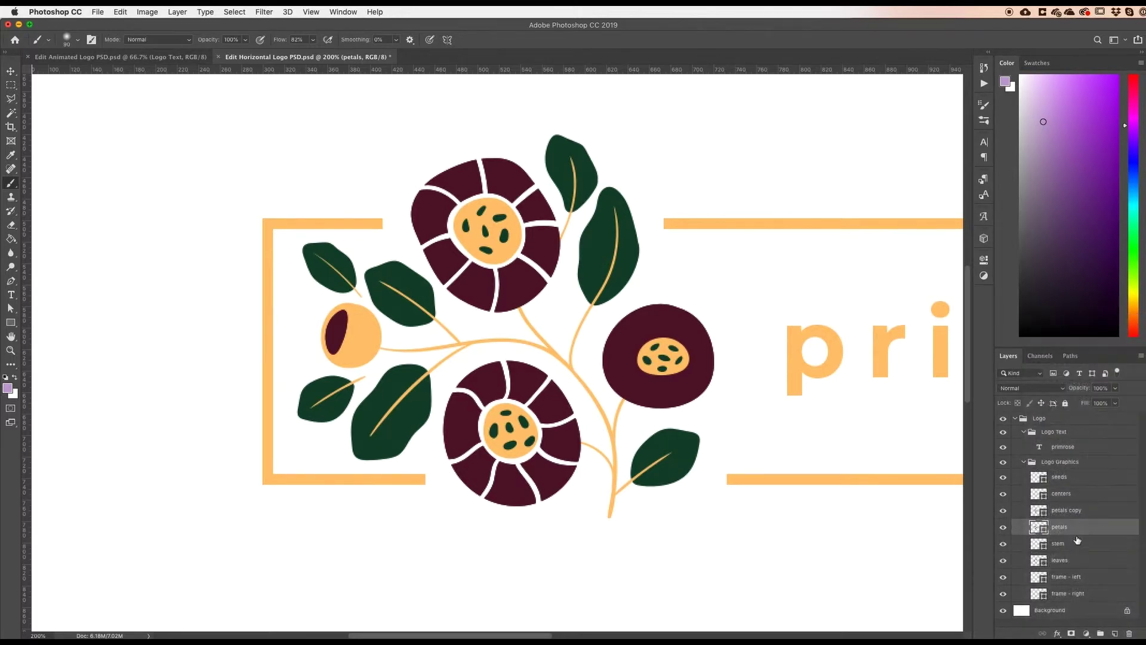
Rename the duplicated petals layer as petals color 2.
double_click(1071, 512)
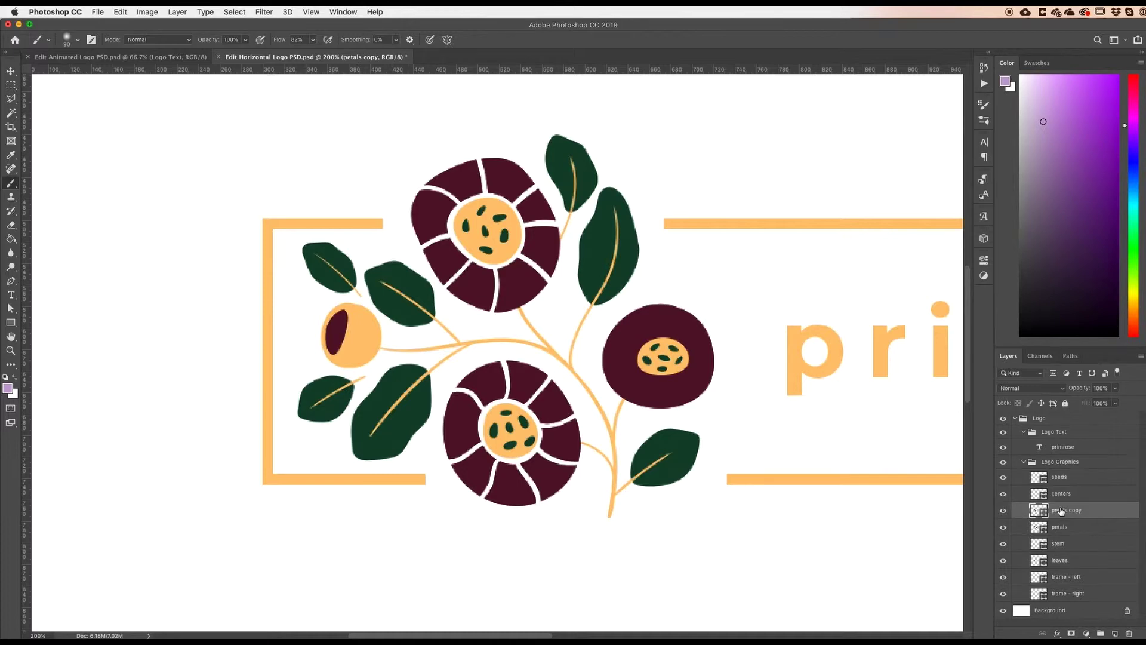
key("Right")
key("BackSpace")
key("BackSpace")
key("BackSpace")
key("Return")
Change the fill color of the petals color 2 shape layer to a medium raspberry pink.
double_click(1037, 510)
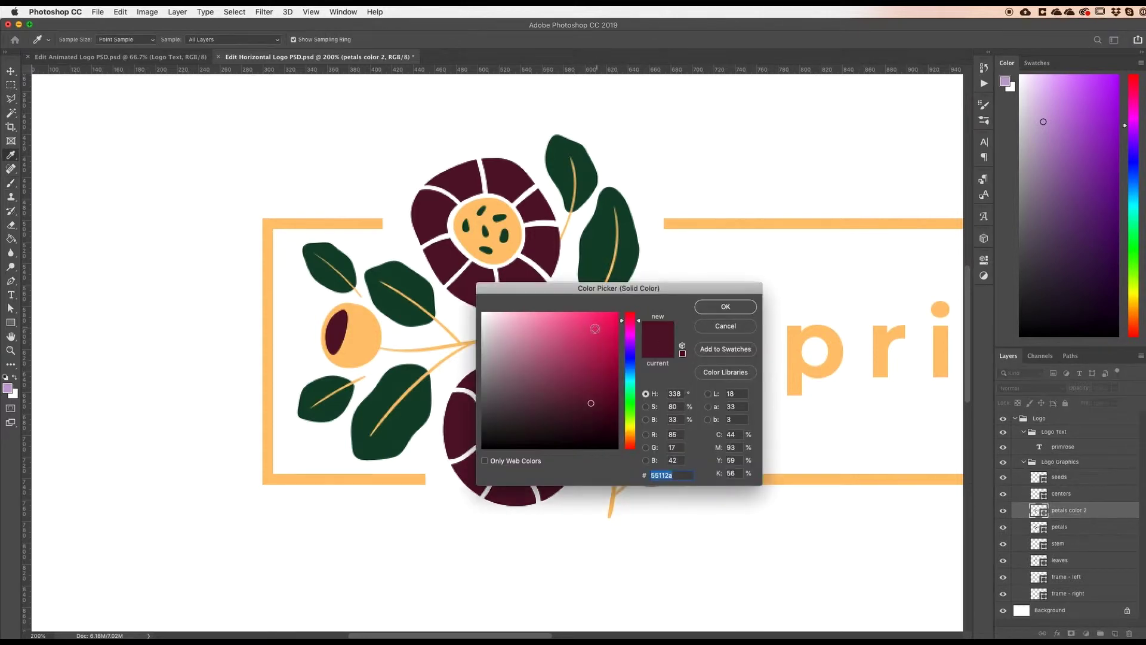
left_click(573, 352)
left_click(725, 306)
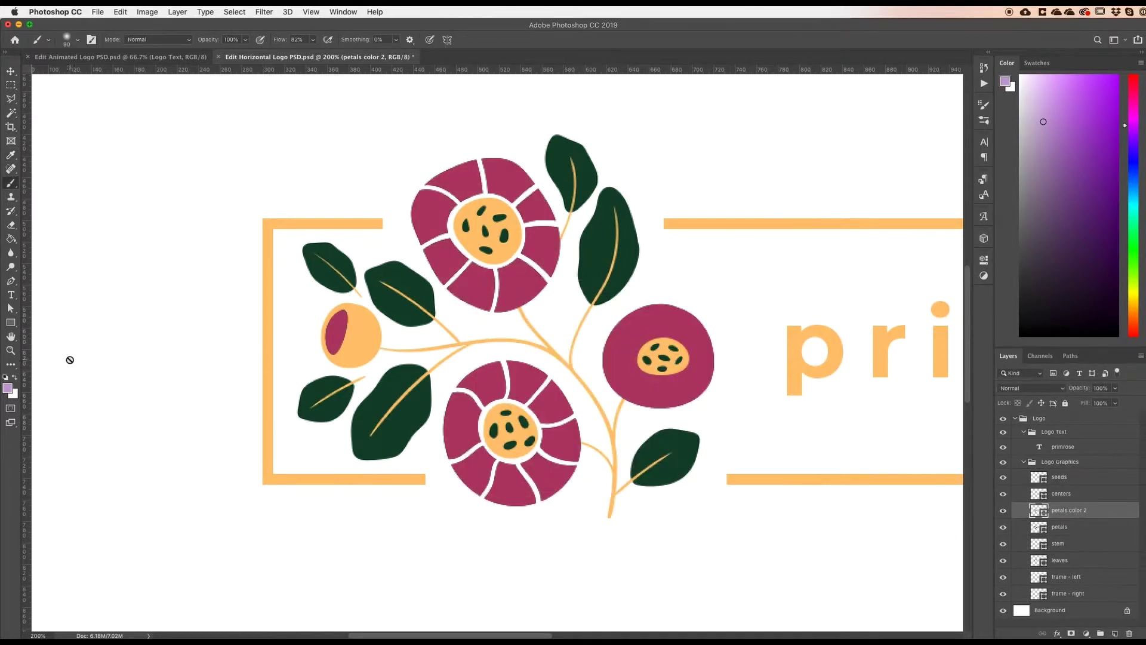
Delete every petal of the top flower from the petals color 2 layer using the Direct Selection tool.
left_click(11, 308)
left_click_drag(11, 309, 57, 320)
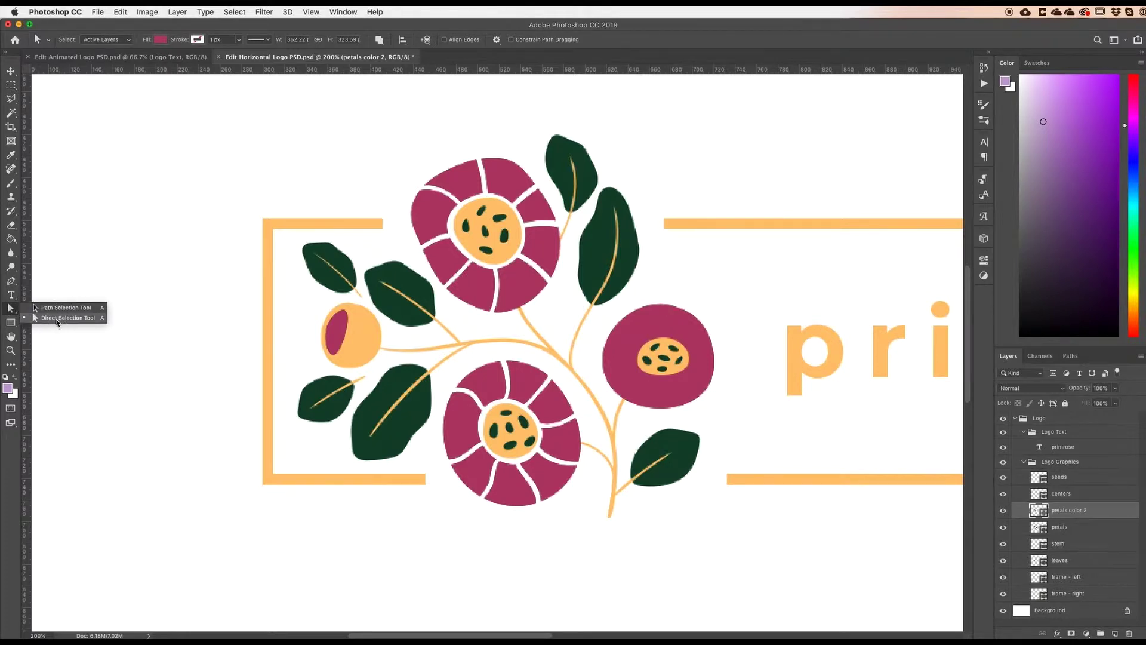
left_click(444, 276)
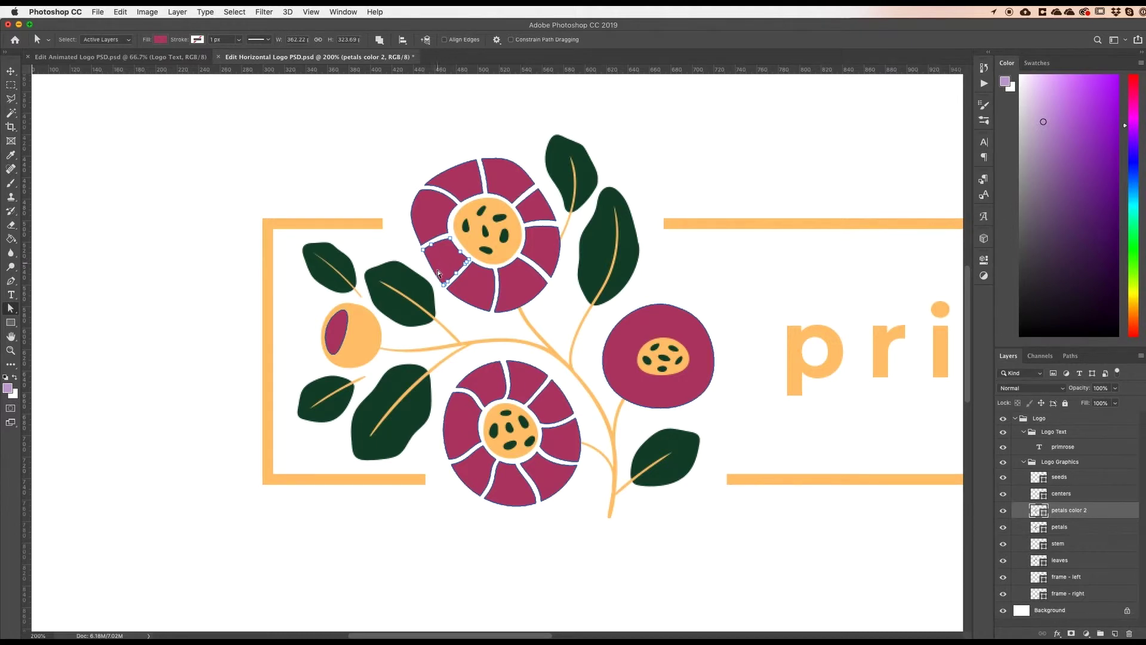
key("Delete")
left_click(436, 217)
key("Delete")
left_click(461, 183)
key("Delete")
left_click(512, 184)
key("Delete")
left_click(536, 213)
key("Delete")
left_click(537, 261)
key("Delete")
left_click(519, 288)
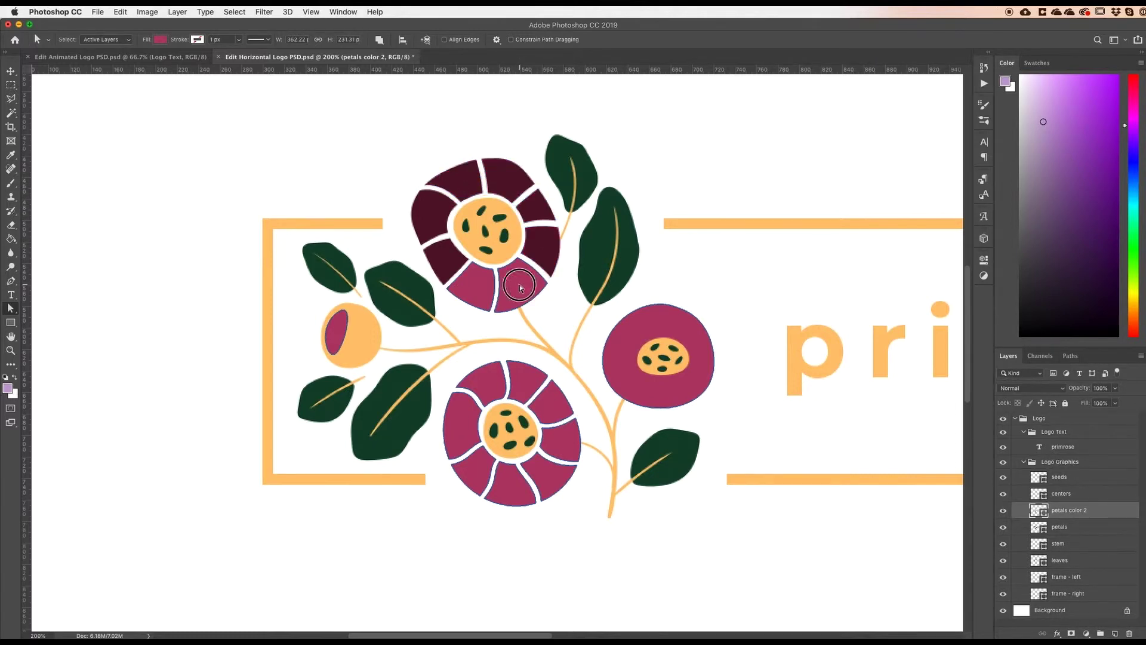
key("Delete")
left_click(467, 284)
key("Delete")
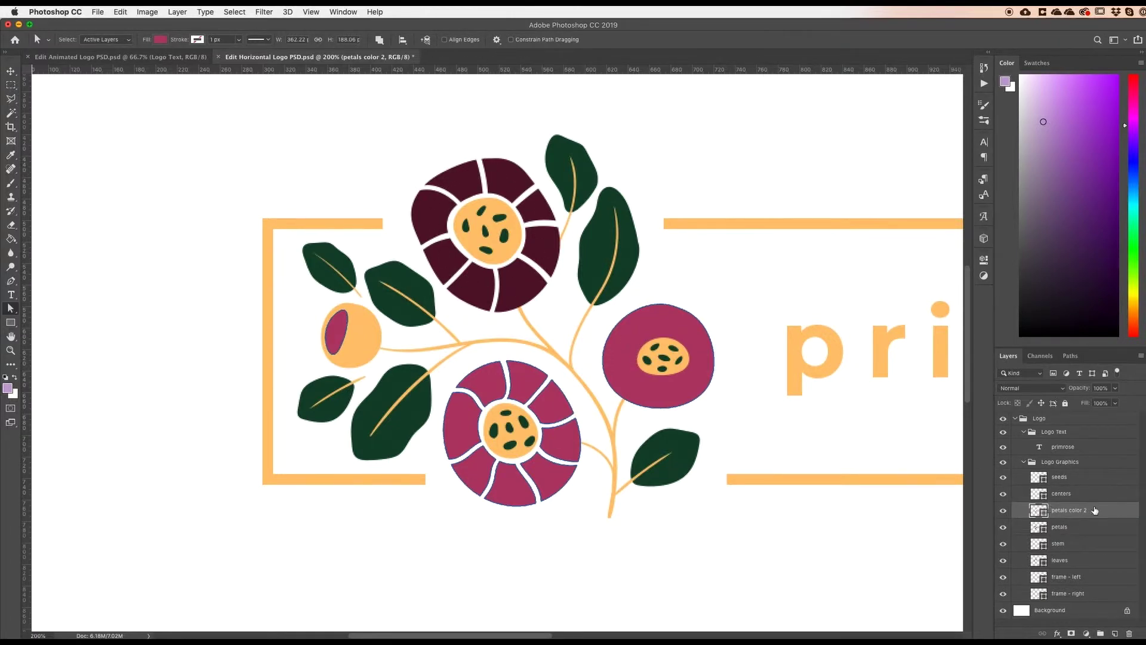
Hide the petals color 2 layer, delete the round right-hand flower's petal shape from the petals layer, and show petals color 2 again.
left_click(1082, 531)
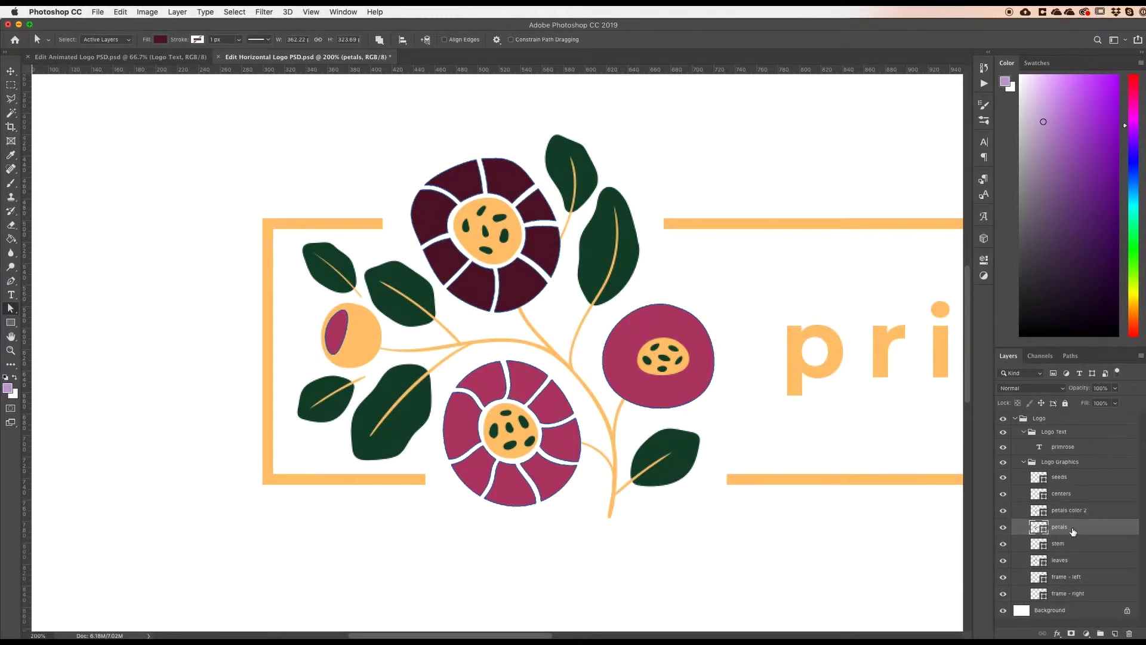
left_click(1075, 511)
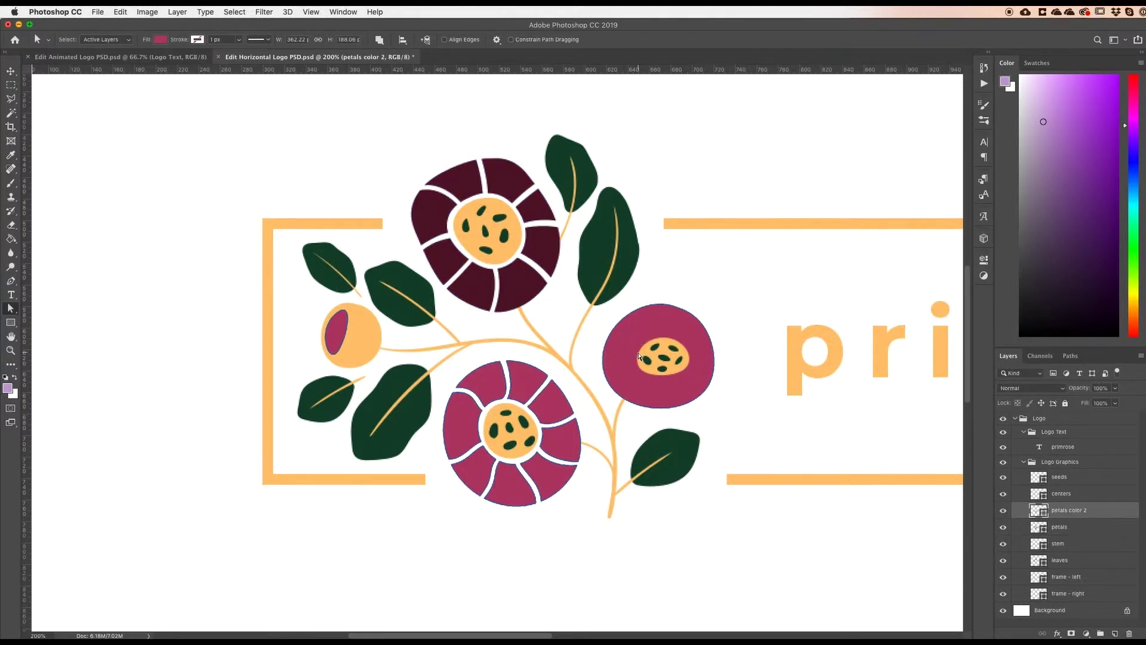
left_click(1003, 510)
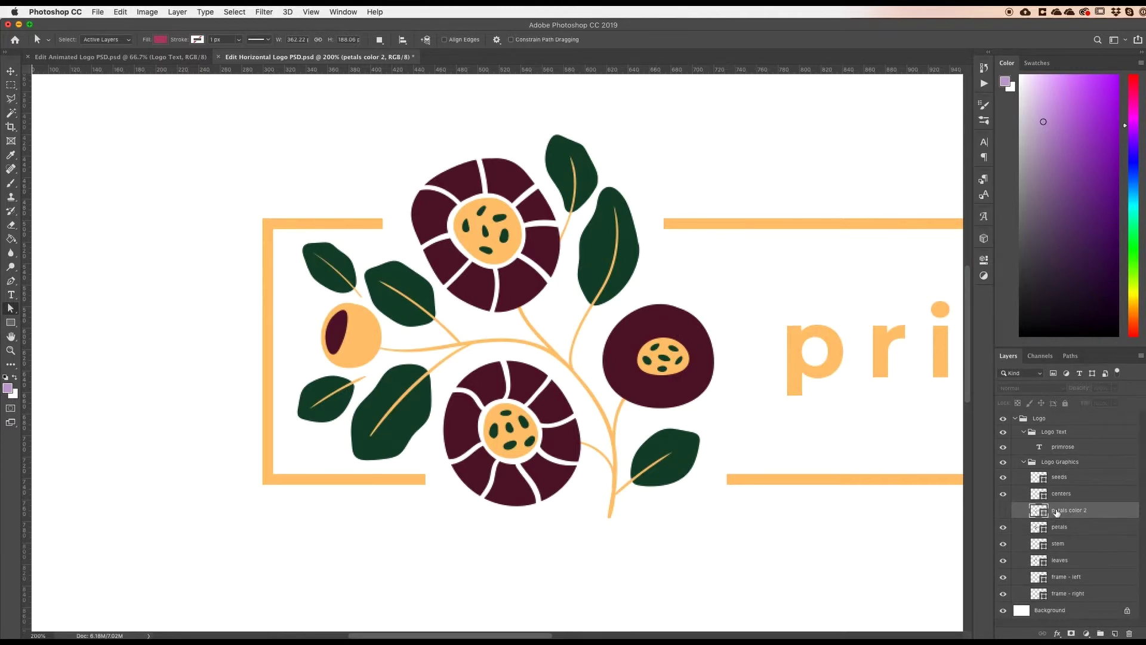
left_click(1073, 530)
left_click(647, 340)
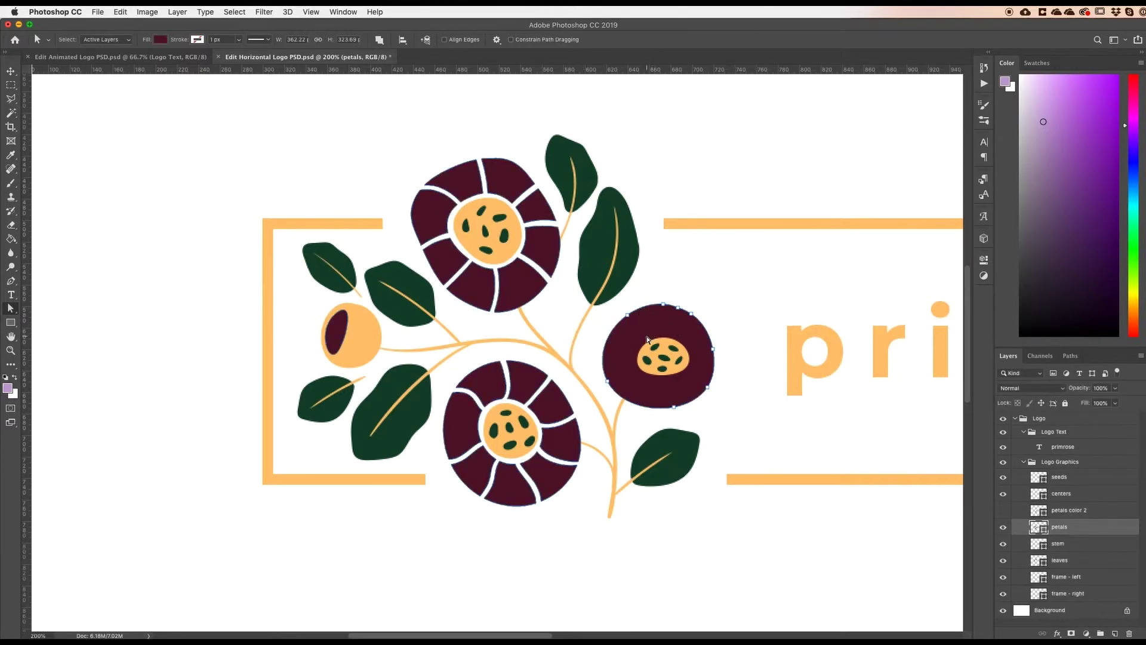
key("Delete")
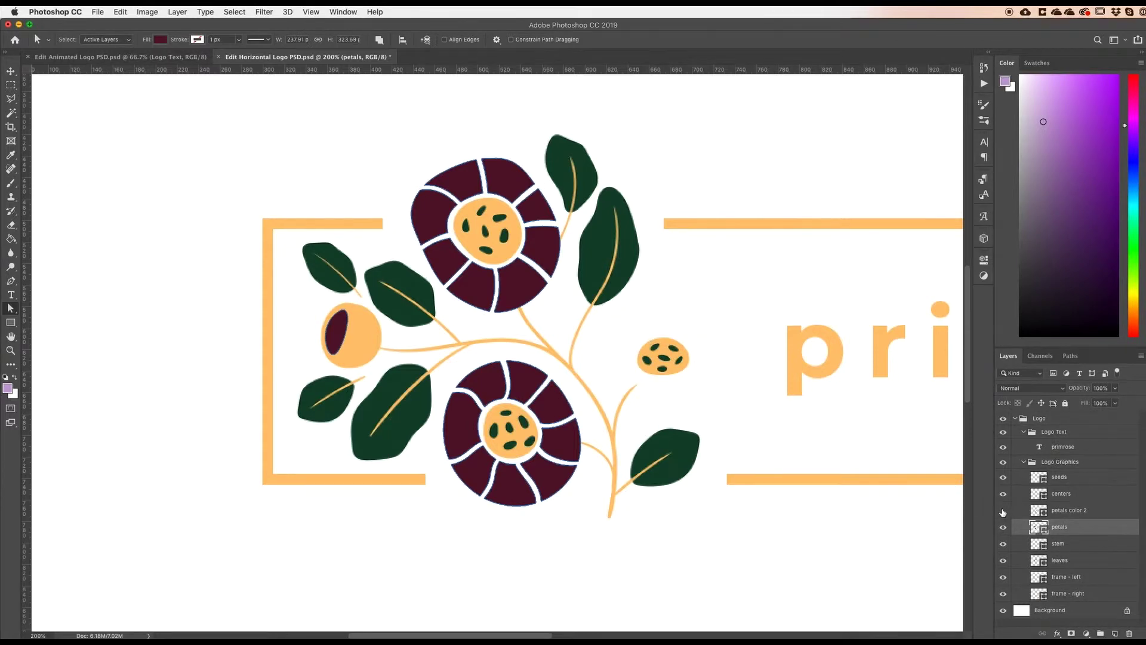
left_click(1003, 511)
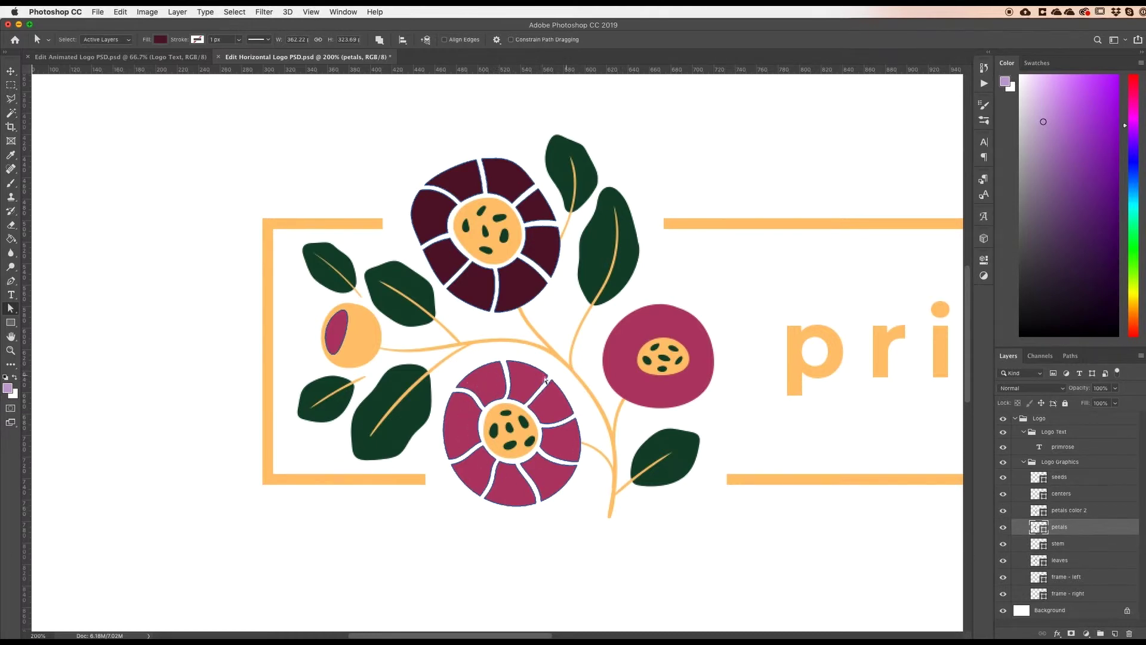
Delete every other petal of the lower flower from the petals layer, toggling petals color 2 to check which dark petals remain.
left_click(495, 390)
left_click(551, 412)
key("Delete")
left_click(493, 388)
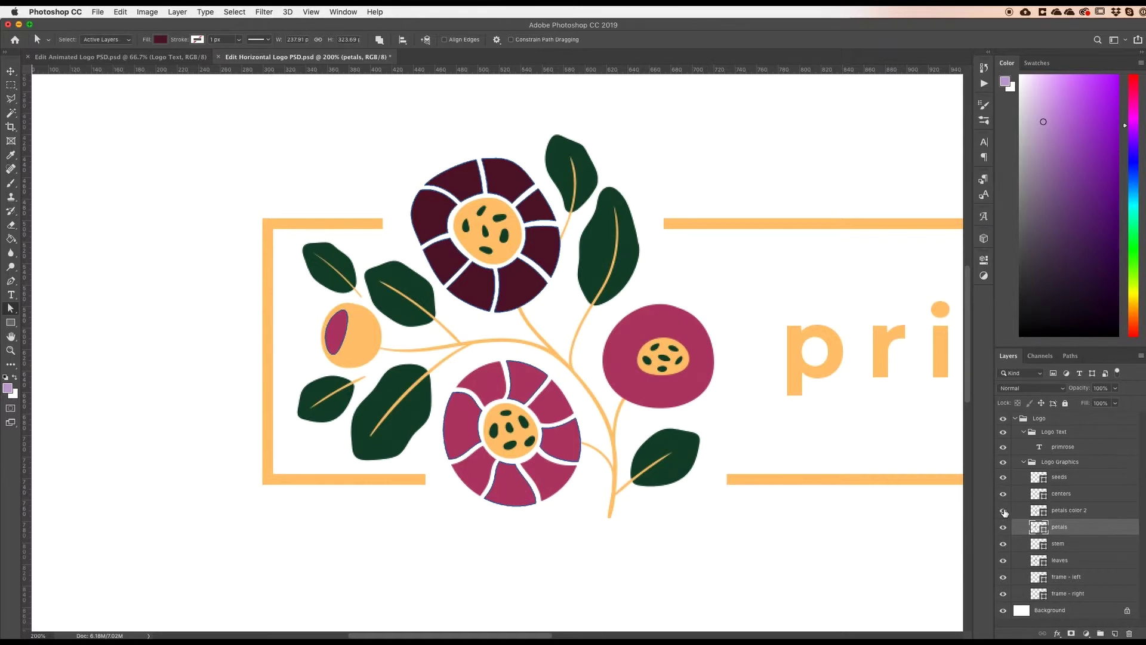
left_click(1004, 511)
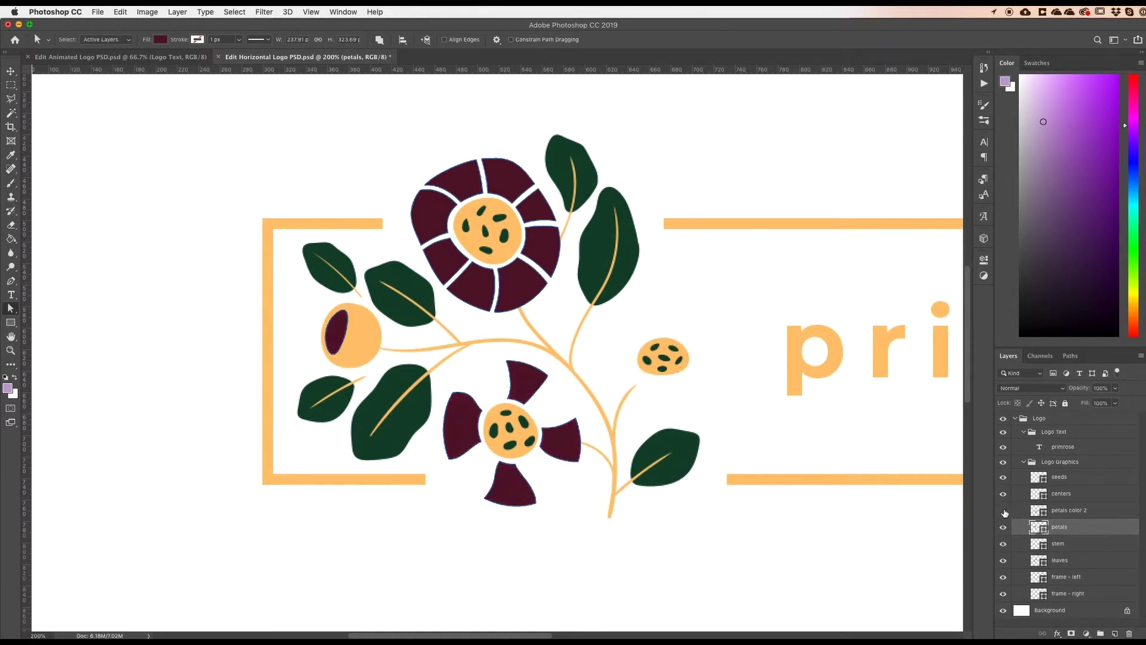
left_click(1004, 544)
left_click(1003, 525)
left_click(1003, 526)
left_click(1003, 543)
left_click(1003, 511)
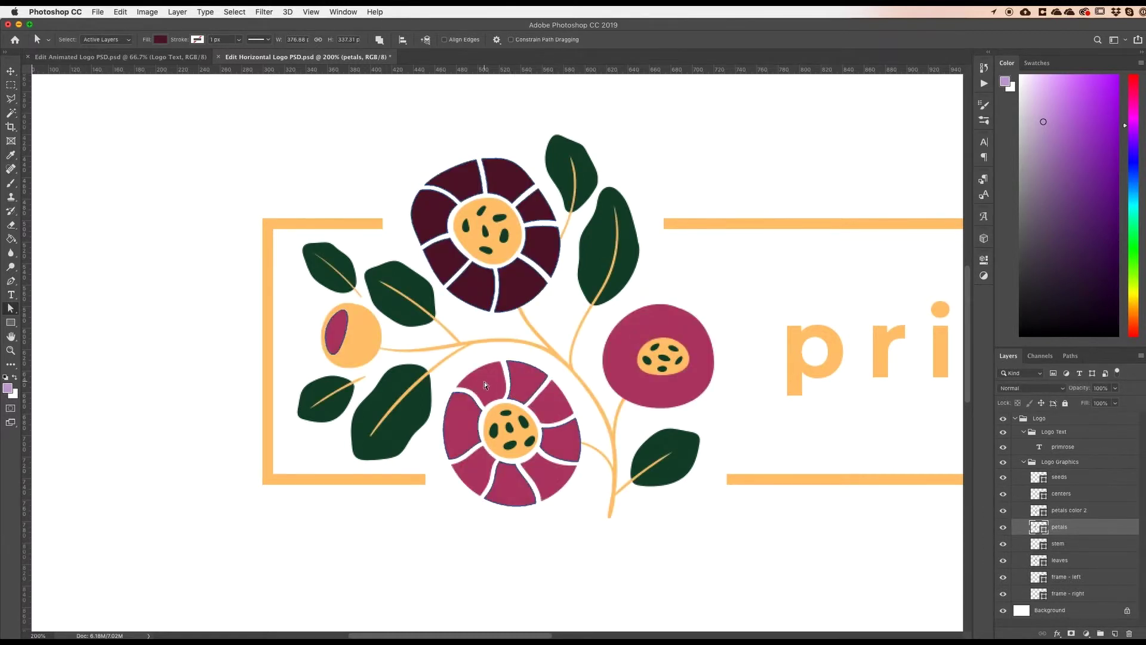
Delete the four petals of the lower flower that alternate with the pink ones from the petals color 2 layer.
left_click(525, 385)
key("Delete")
left_click(566, 444)
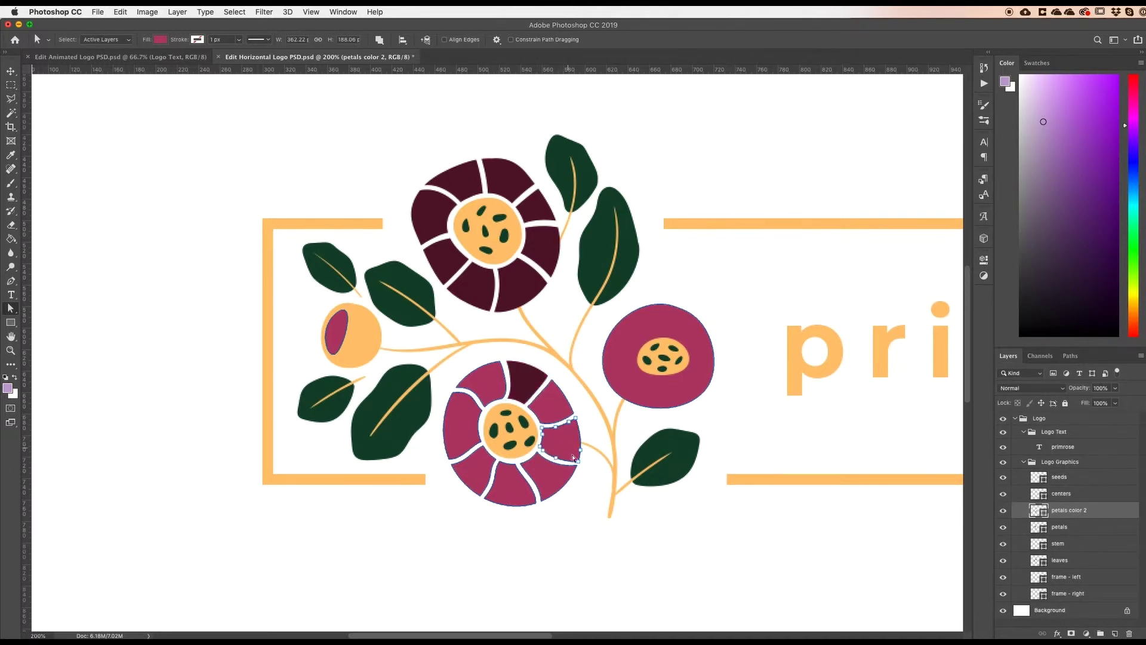
key("Delete")
left_click(518, 487)
key("Delete")
left_click(464, 437)
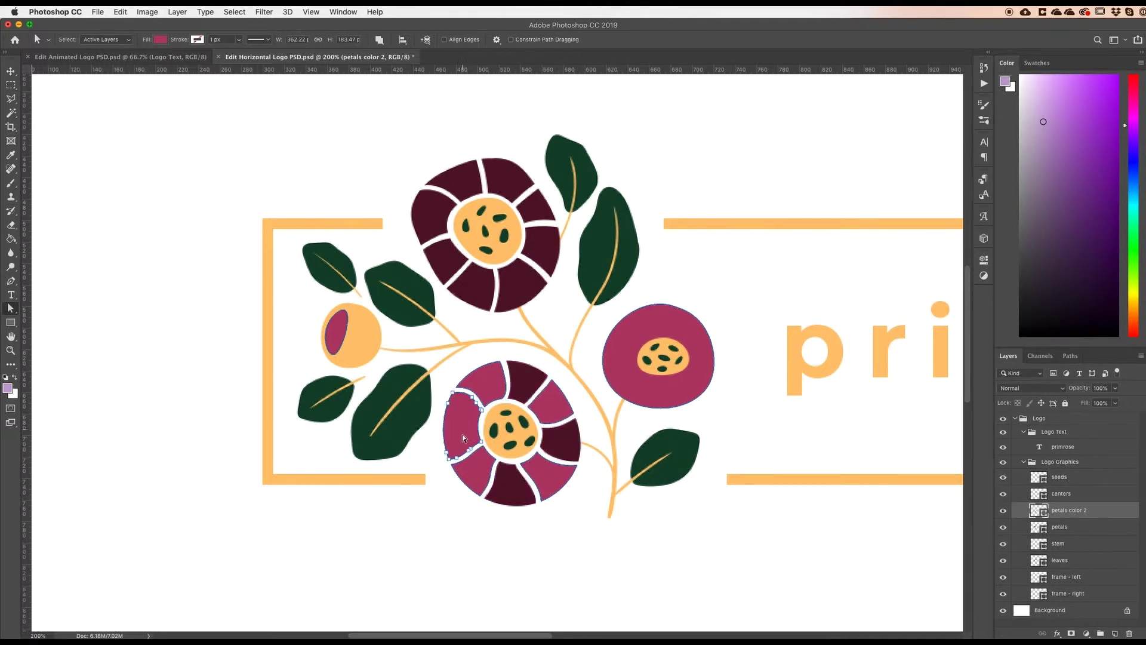
key("Delete")
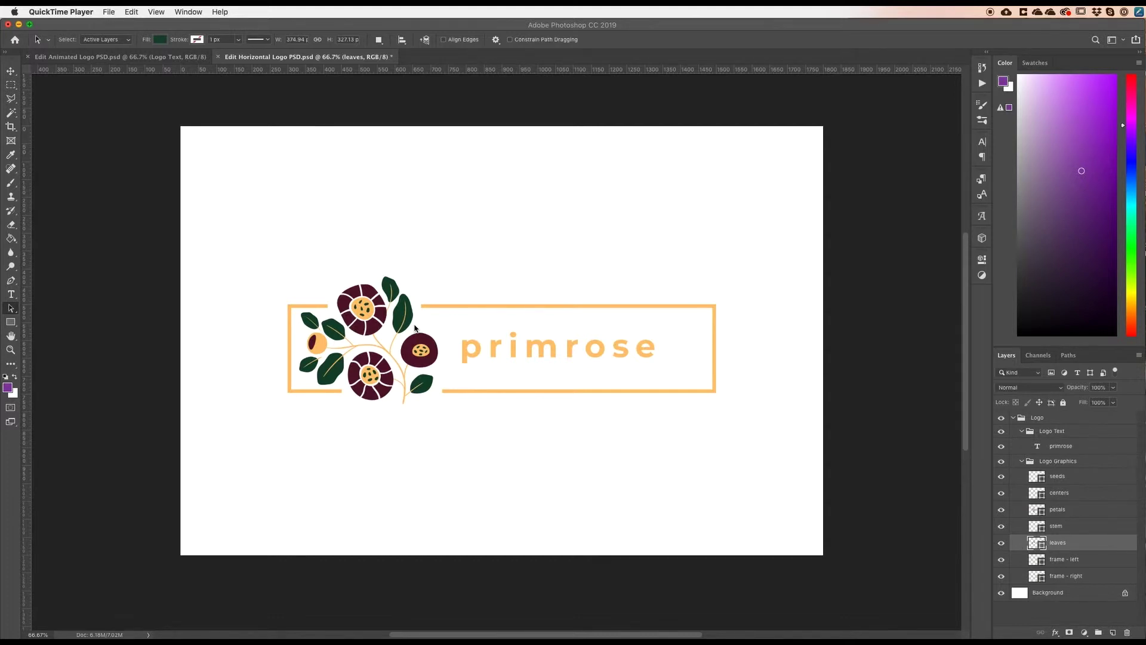
Select the tall leaf right of the top flower with the Path Selection tool, rotate it about 5.5° clockwise and shift it slightly right.
left_click(403, 321)
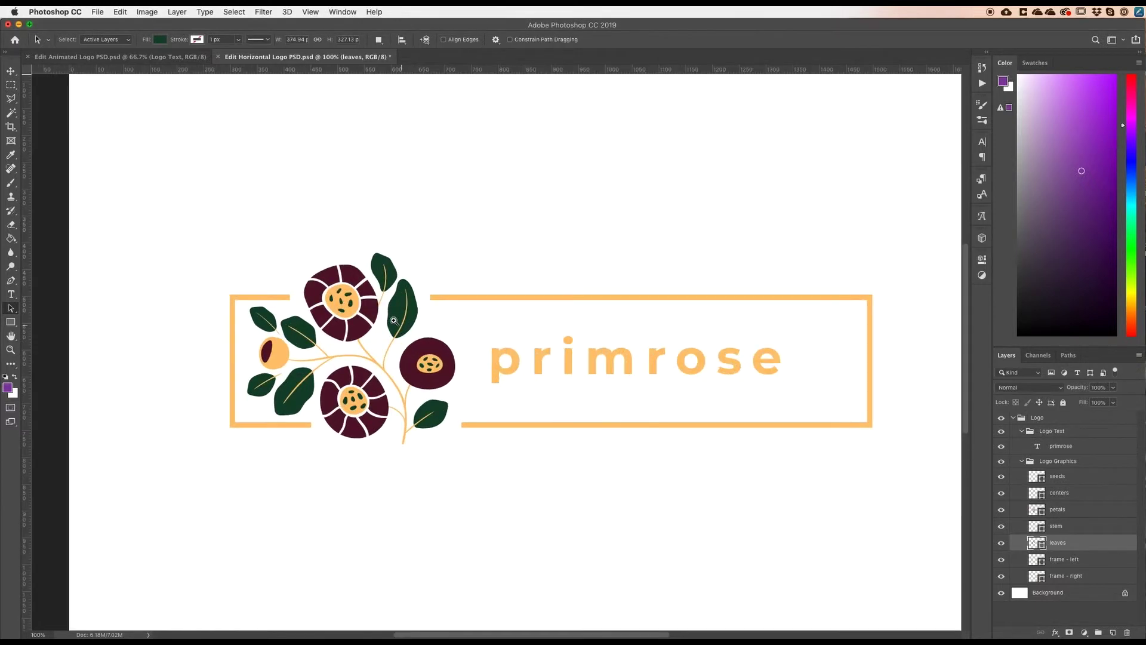
left_click(391, 321, "super")
scroll(401, 321, "left", 1)
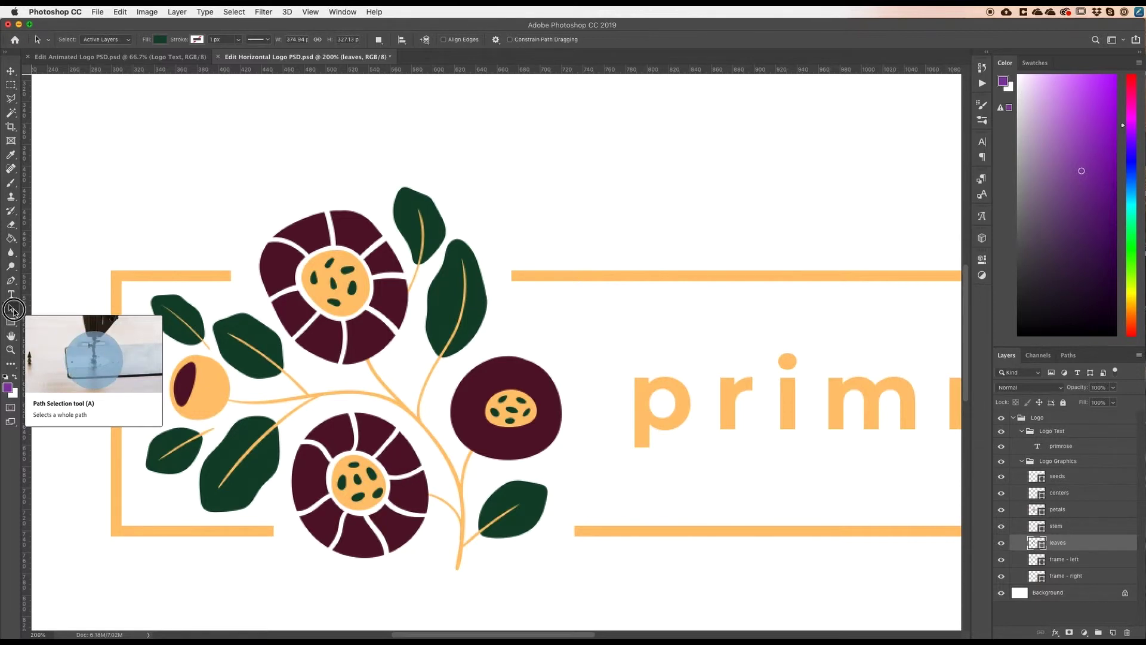
left_click_drag(12, 310, 54, 310)
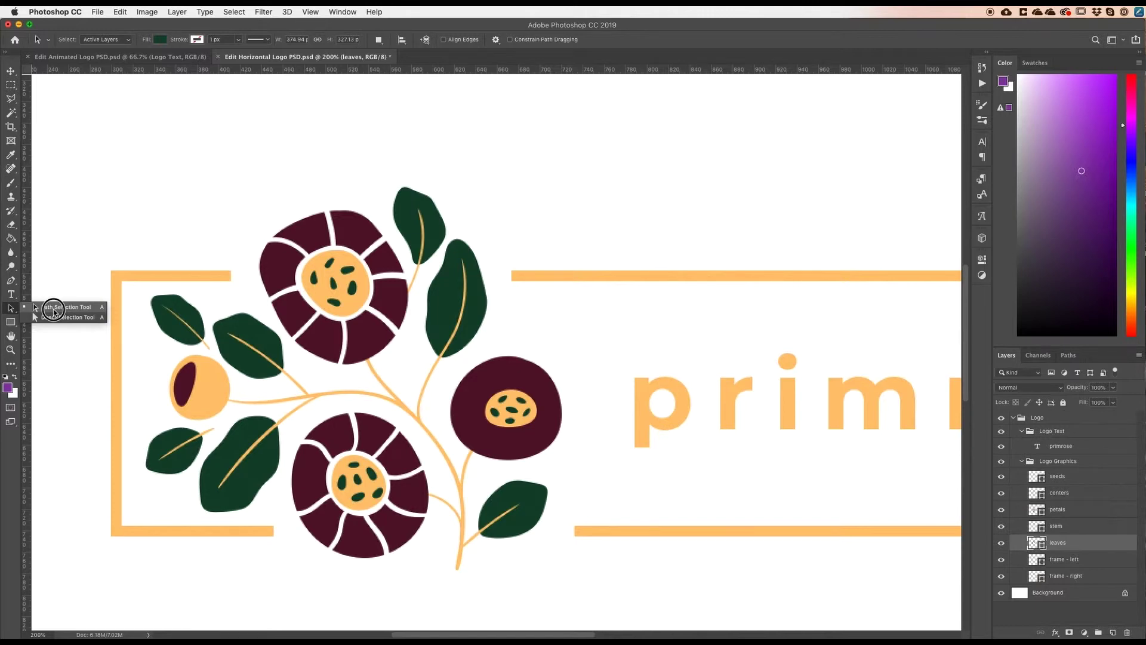
left_click_drag(54, 311, 54, 313)
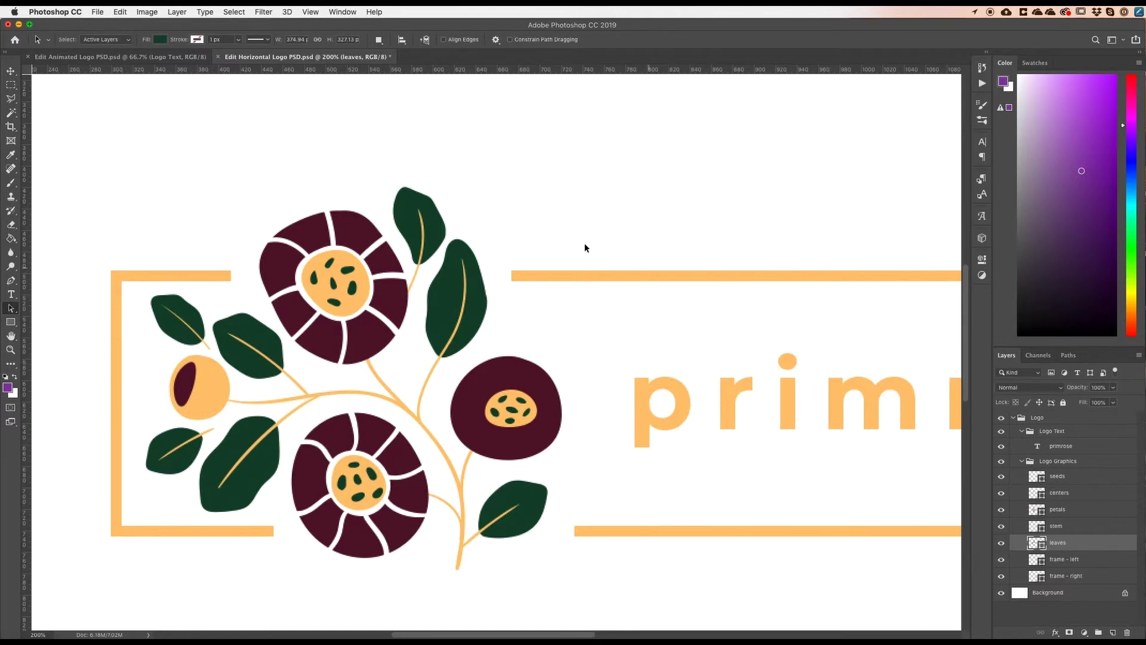
left_click(453, 296)
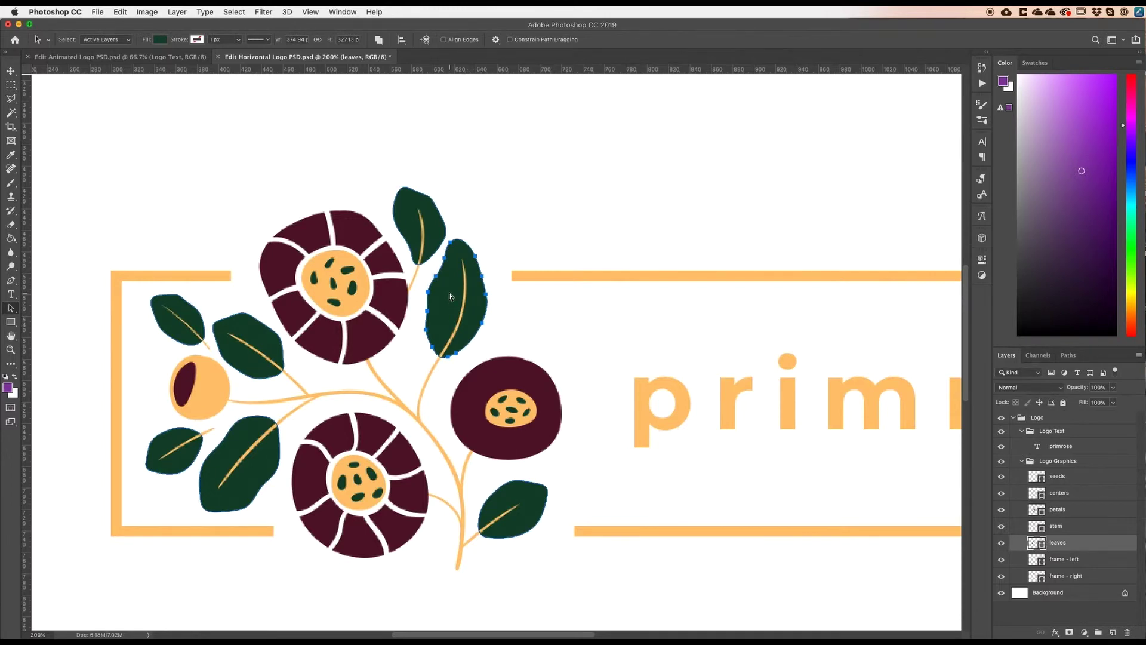
left_click_drag(449, 293, 450, 294)
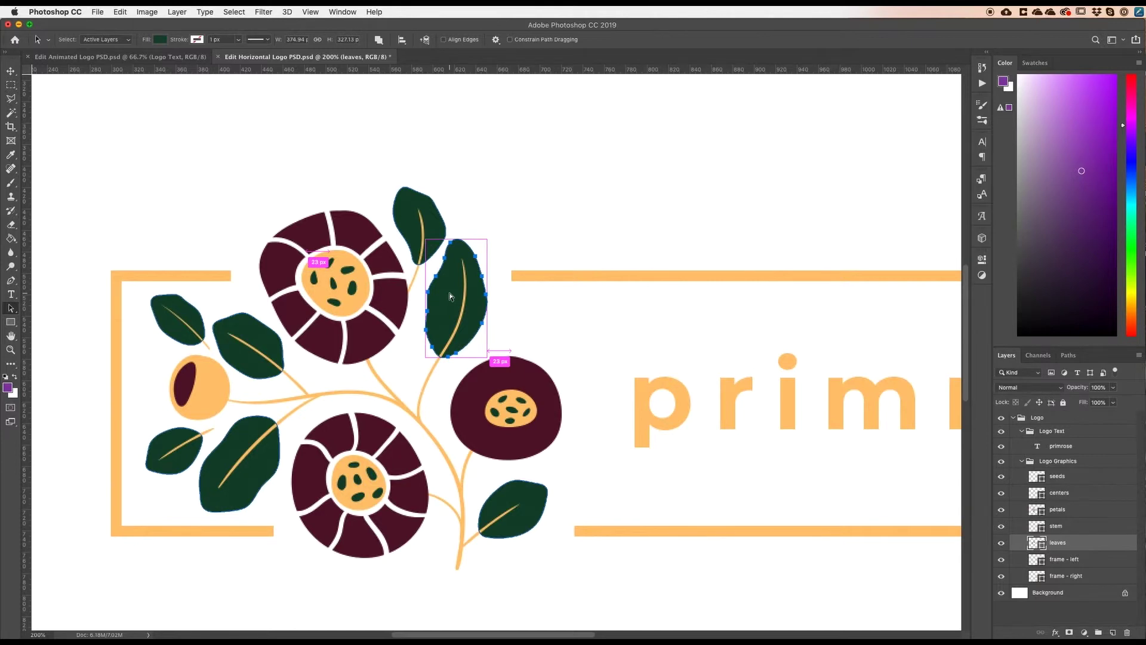
key("super+t")
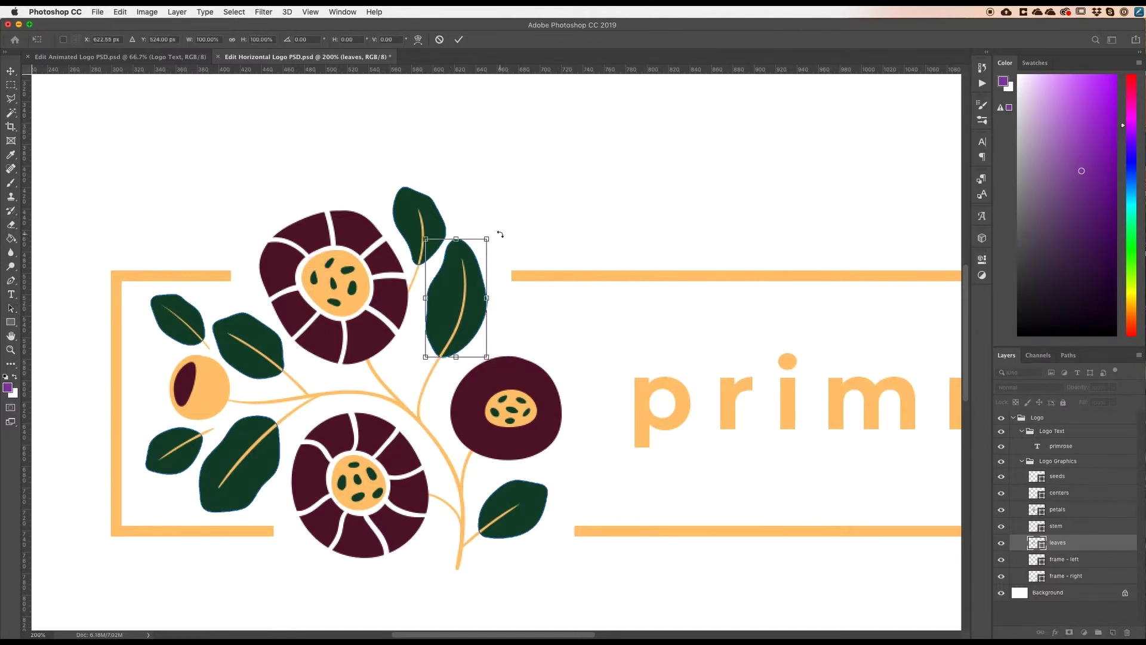
left_click_drag(495, 230, 502, 236)
left_click_drag(461, 320, 466, 321)
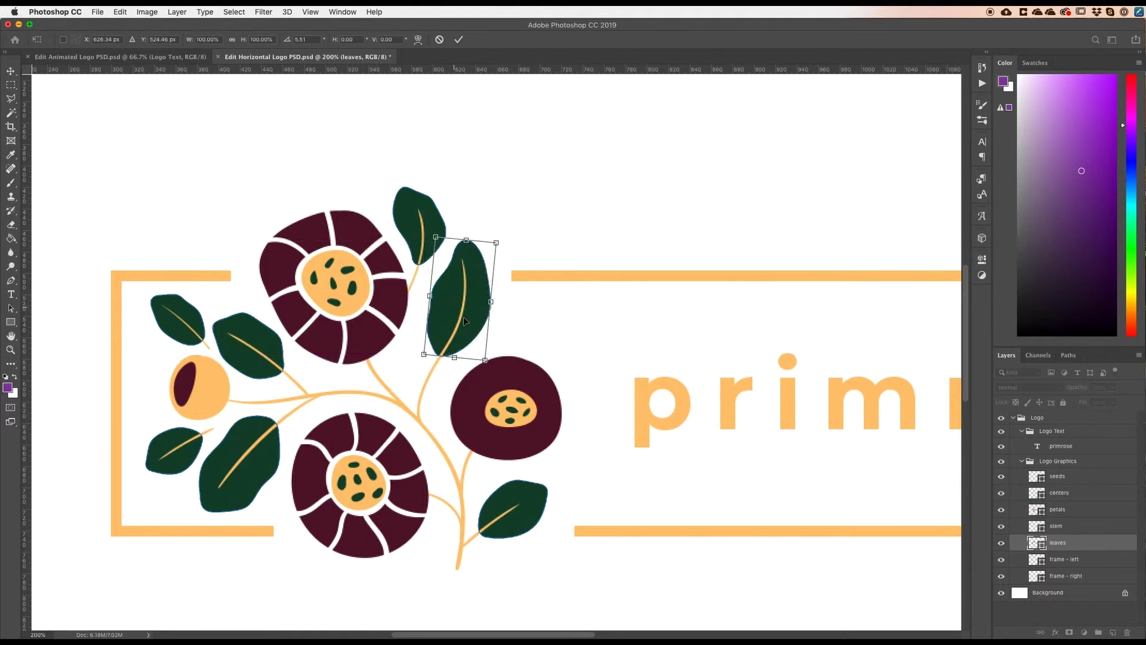
left_click(460, 40)
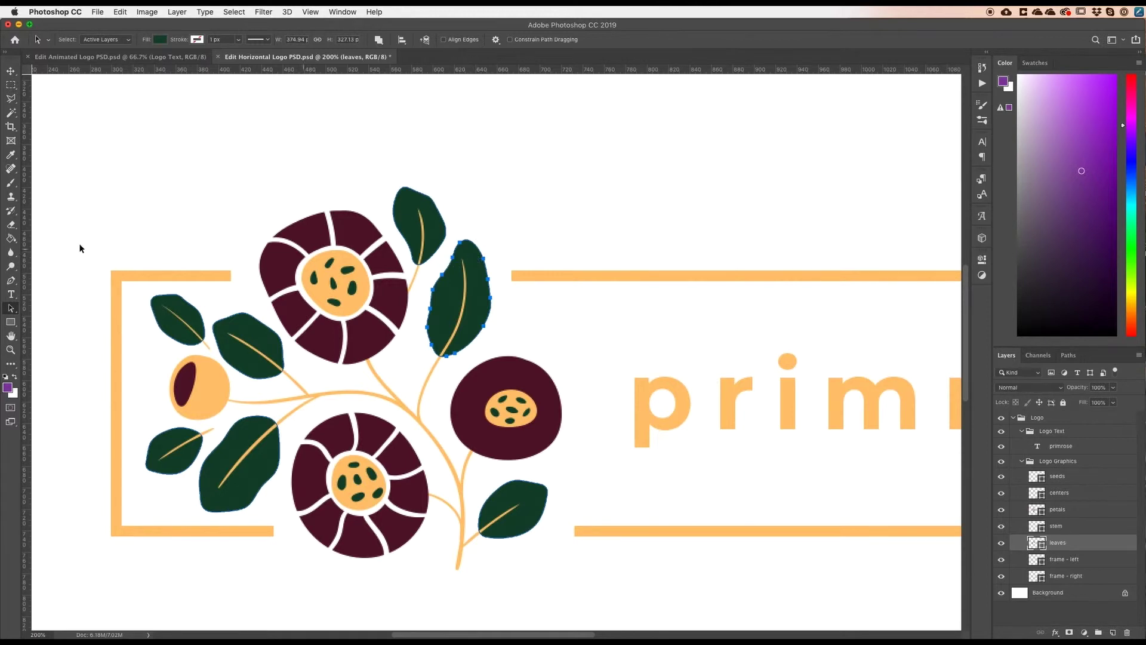
Reposition the anchor point on the tall leaf's upper right edge using the Direct Selection tool.
left_click(11, 310)
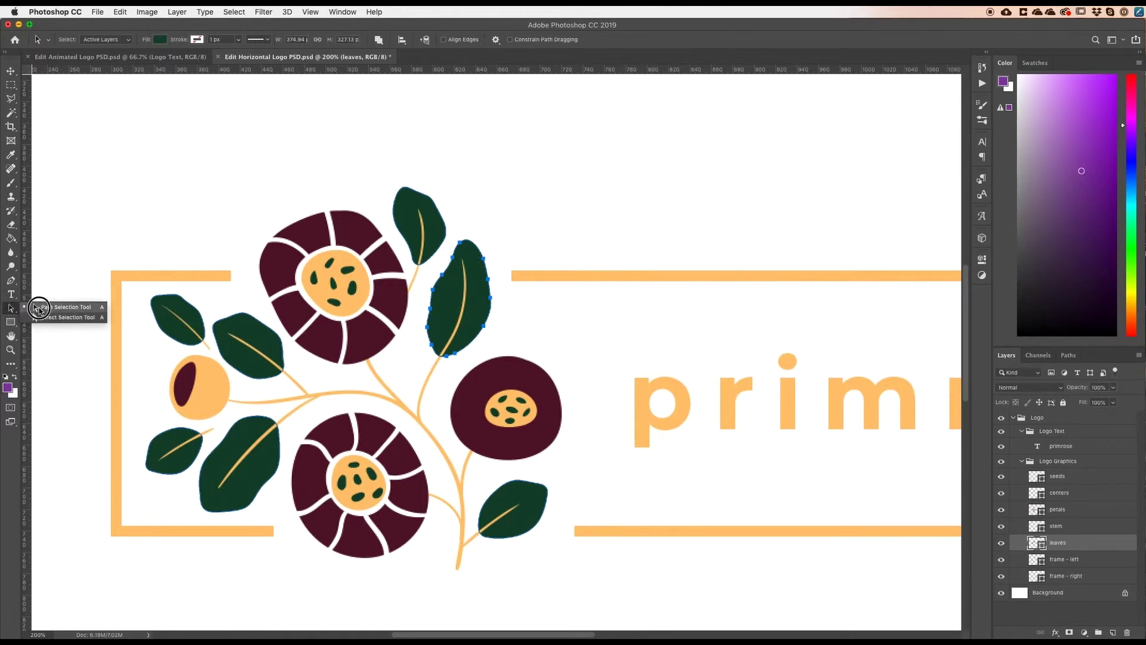
left_click(57, 317)
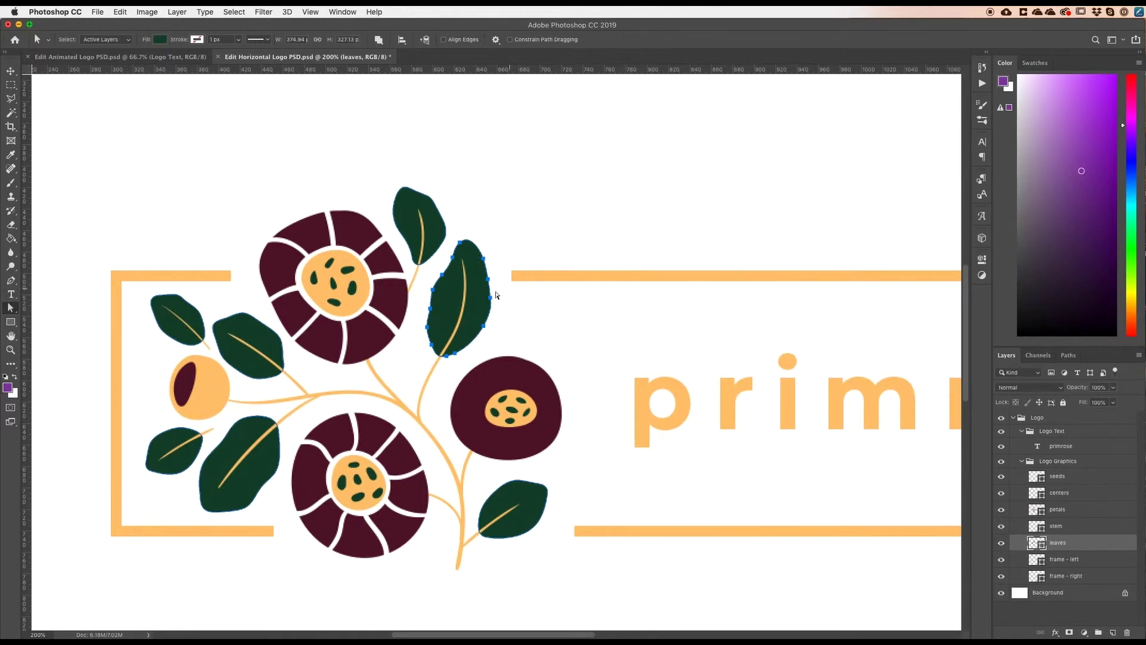
left_click(483, 268)
left_click(483, 259)
left_click(478, 261)
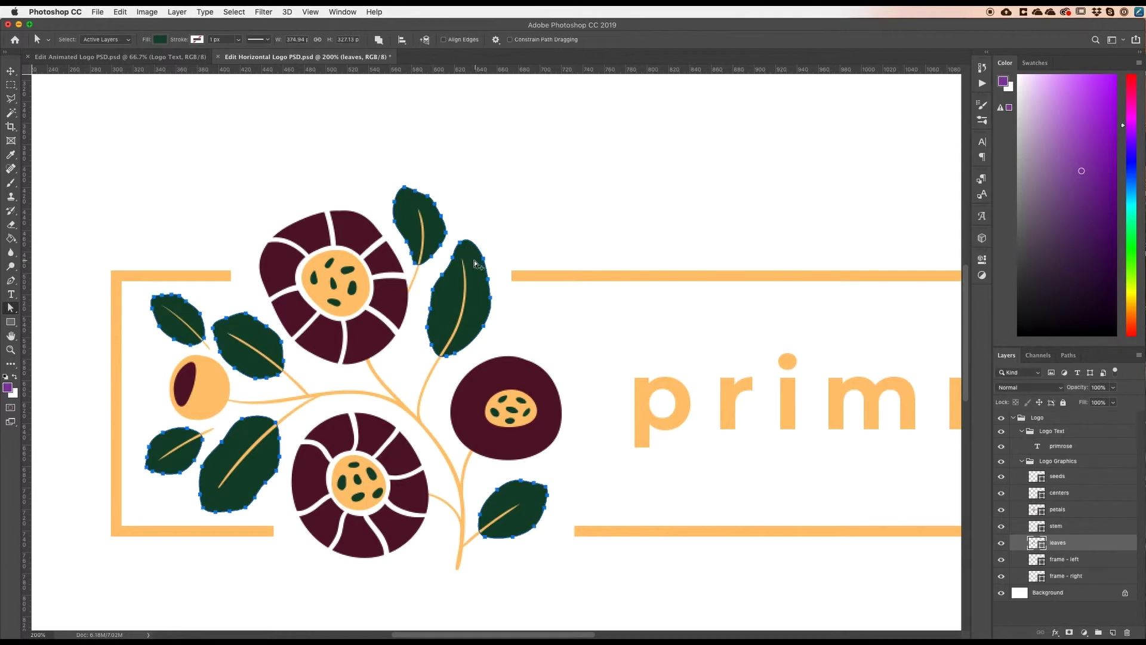
left_click(474, 258, "super")
left_click(474, 258, "super")
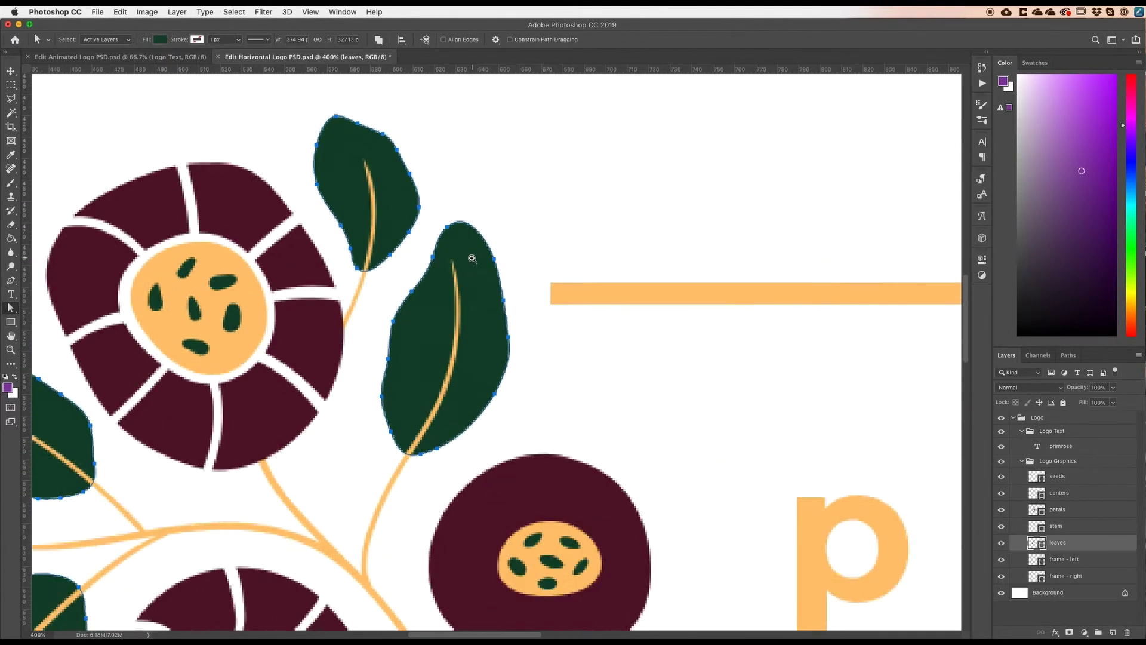
left_click(474, 259, "super")
left_click(490, 268)
left_click(499, 261)
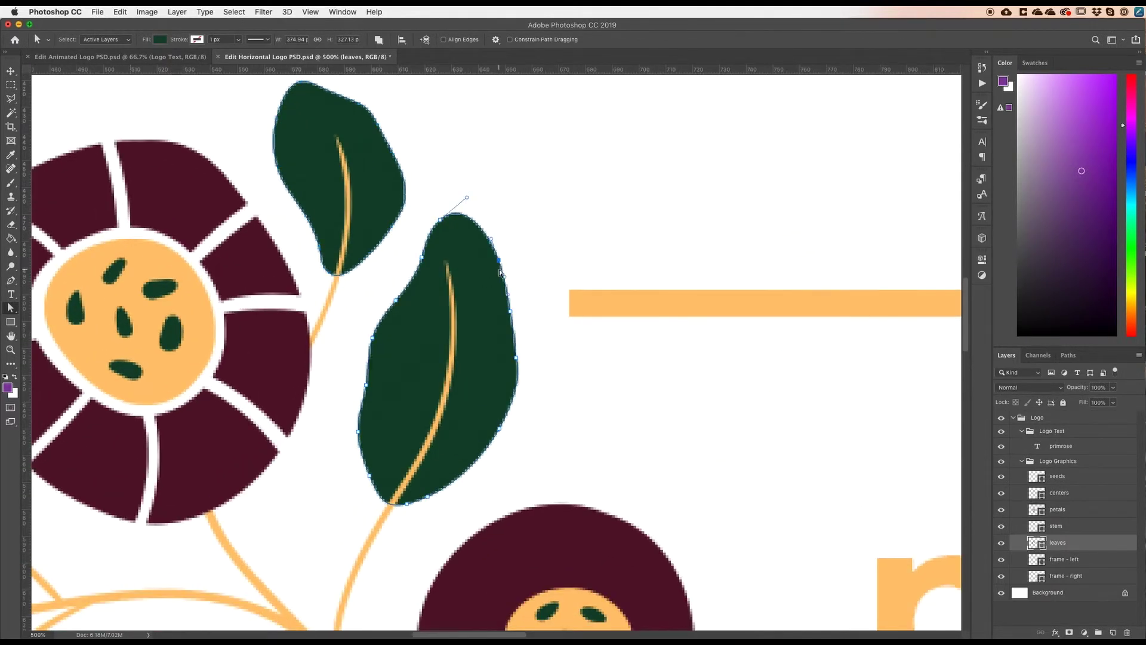
left_click(482, 264, "super")
left_click_drag(501, 259, 648, 210)
left_click_drag(492, 233, 464, 211)
left_click_drag(647, 274, 509, 252)
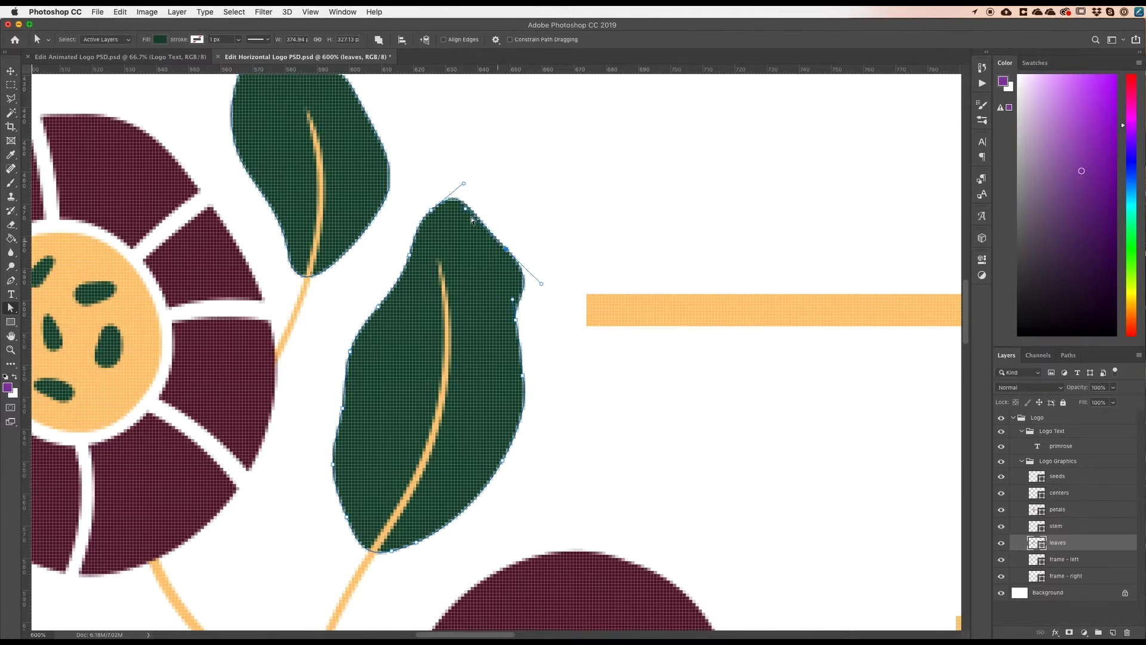
Adjust the anchor point's direction handles and move it slightly inward to give the tall leaf a slimmer, smoother tip.
left_click_drag(466, 209, 482, 202)
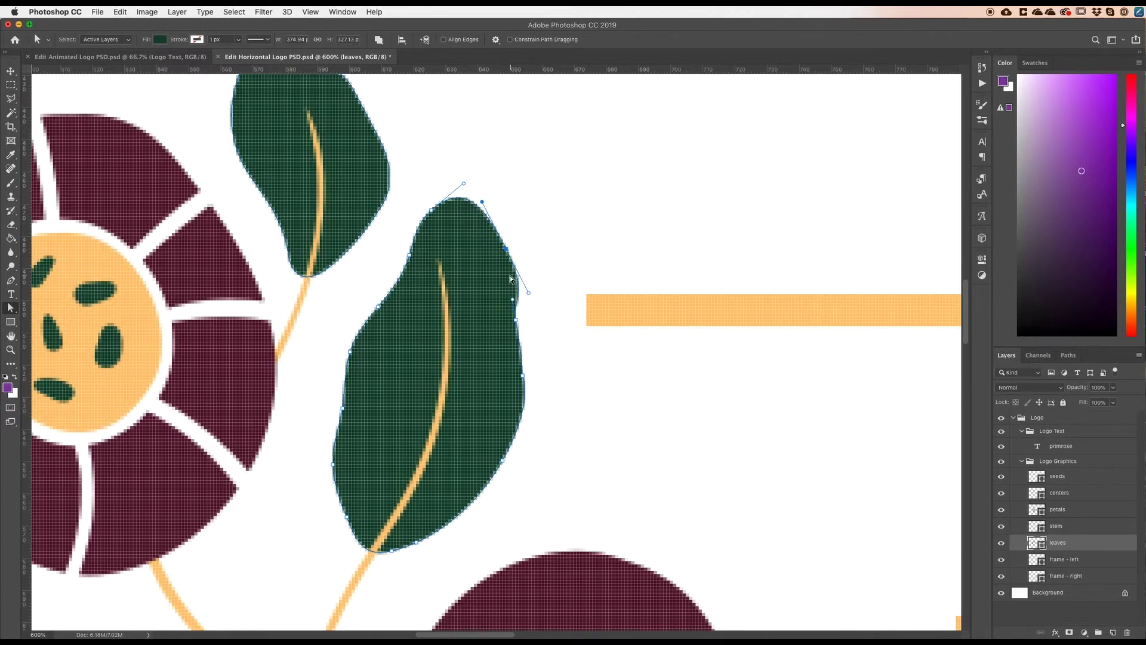
mouse_move(529, 293)
left_mouse_down()
mouse_move(504, 277)
mouse_move(494, 248)
mouse_move(507, 293)
left_mouse_up()
left_click(506, 251)
left_click_drag(493, 249, 490, 245)
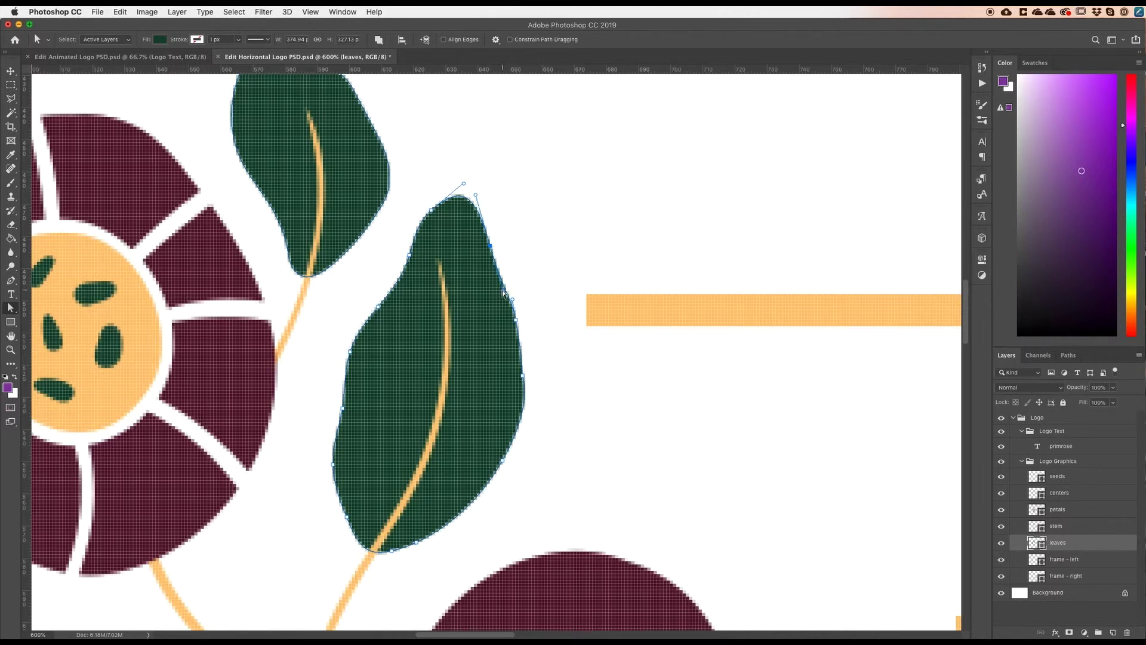
left_click(546, 204)
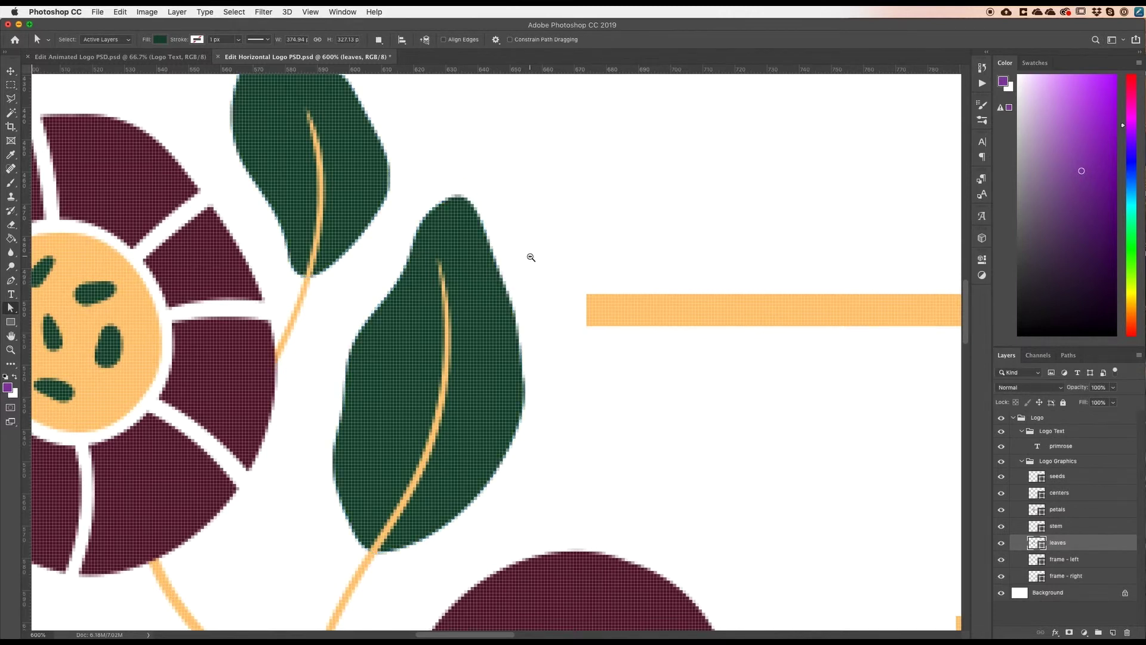
Hide the frame - right layer.
left_click(533, 259, "alt")
left_click(533, 259, "alt")
left_click(534, 260, "alt")
left_click(533, 258, "alt")
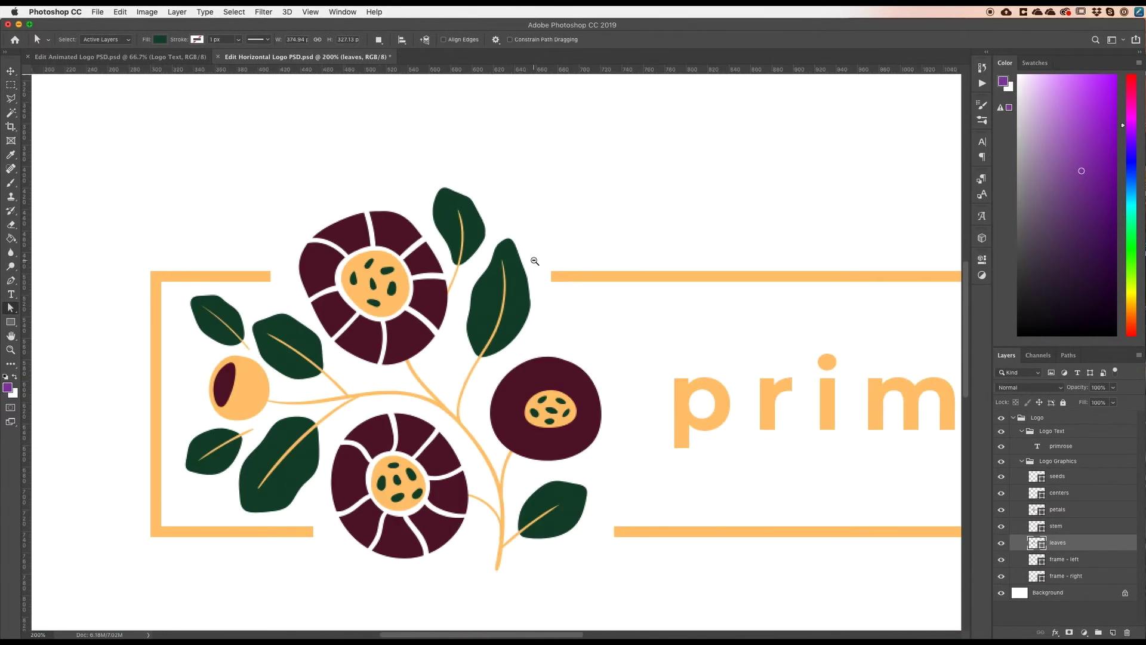
left_click(555, 251, "alt")
left_click(568, 245, "alt")
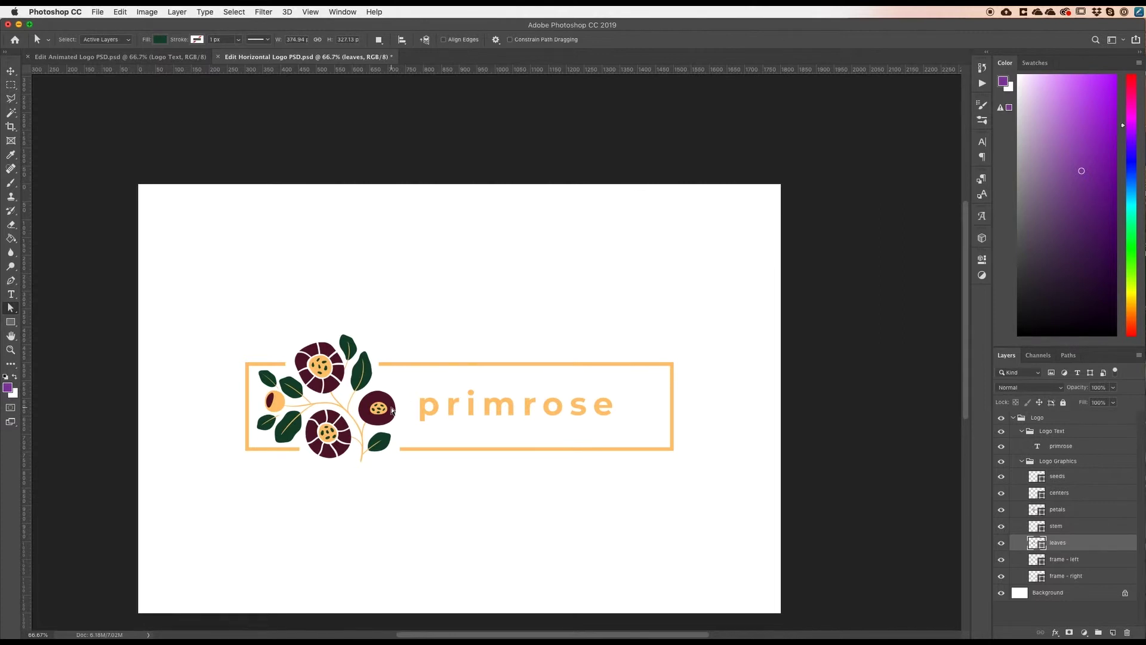
scroll(618, 435, "up", 1)
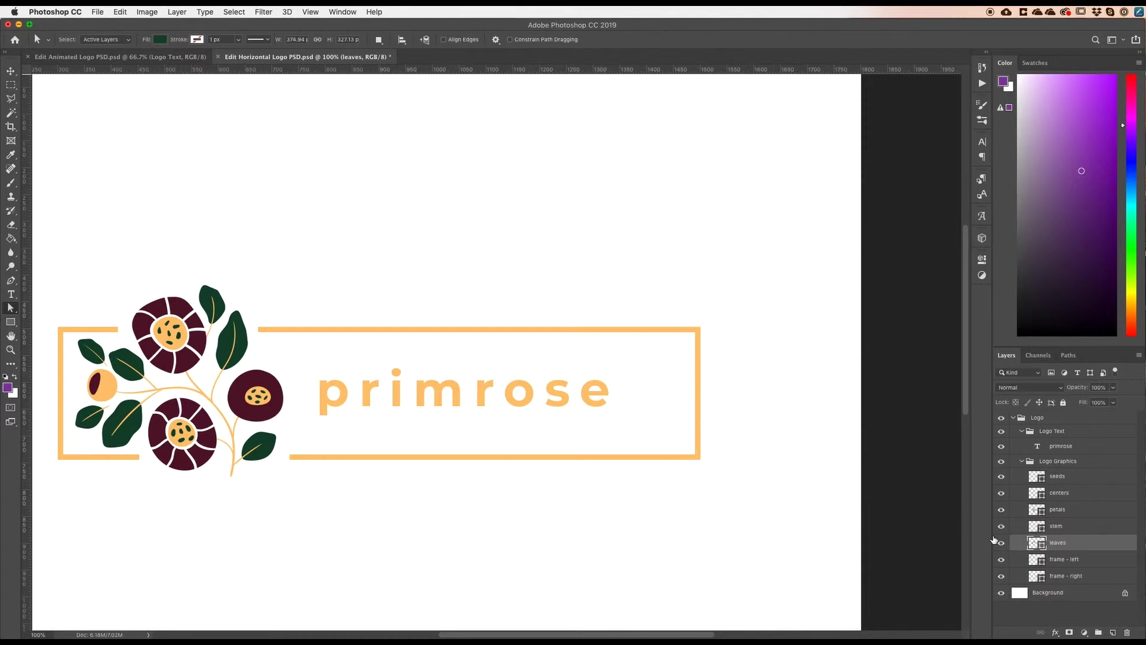
left_click(1101, 578)
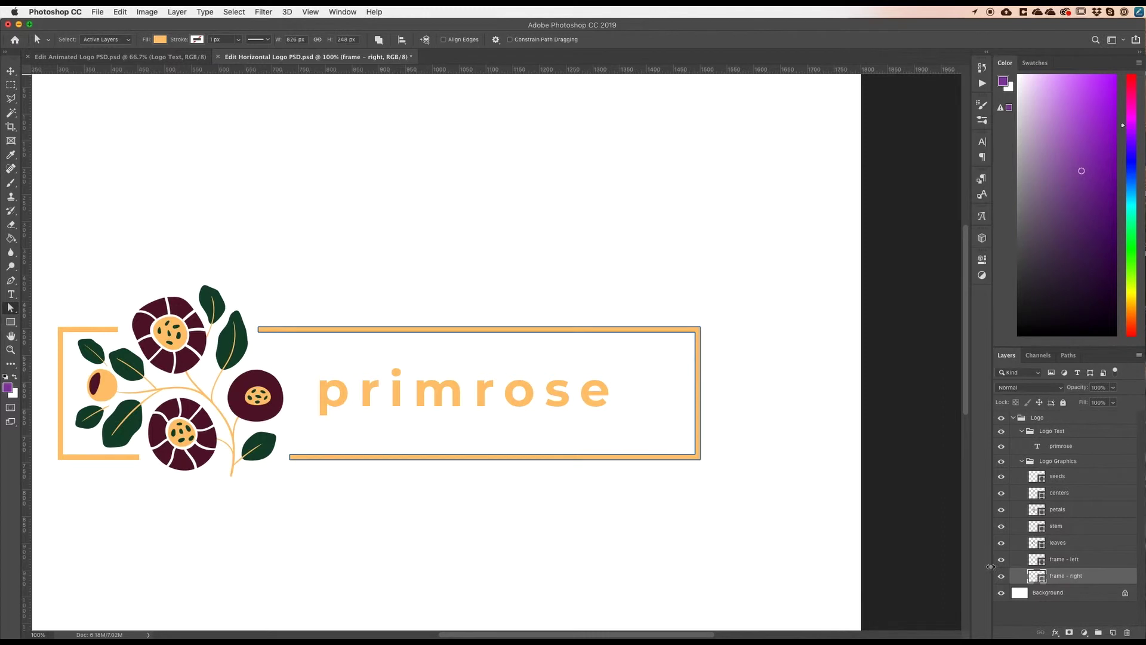
left_click(1001, 578)
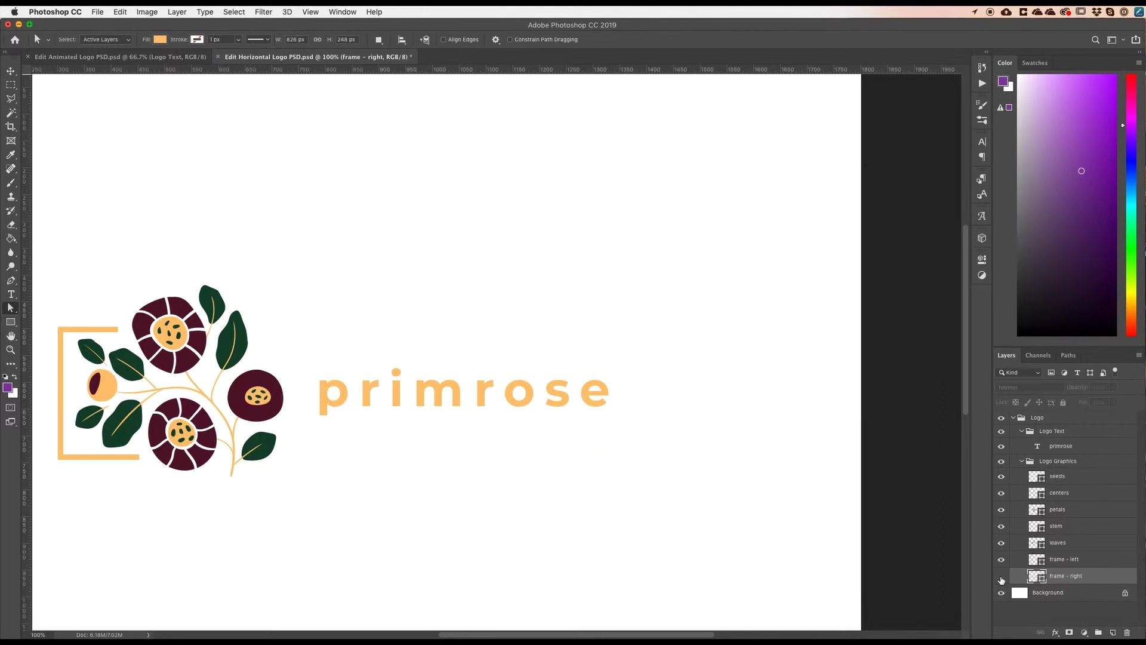
Show the frame - right layer and move its right-hand anchor points inward so the shape is 731 px wide.
left_click(1001, 578)
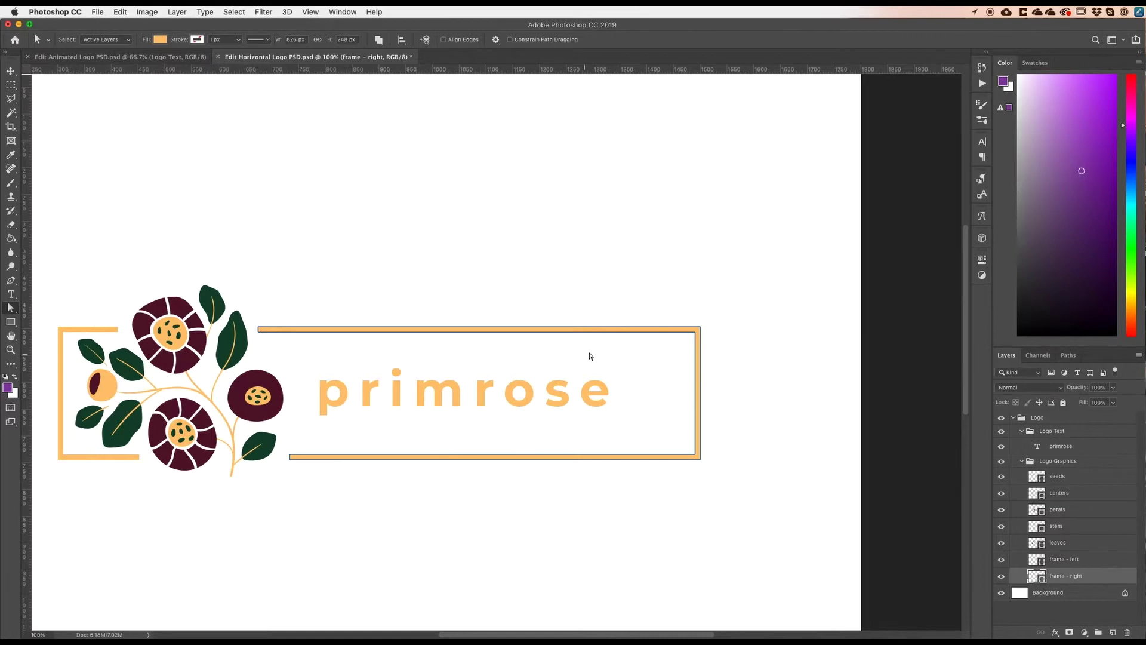
left_click(637, 360, "super")
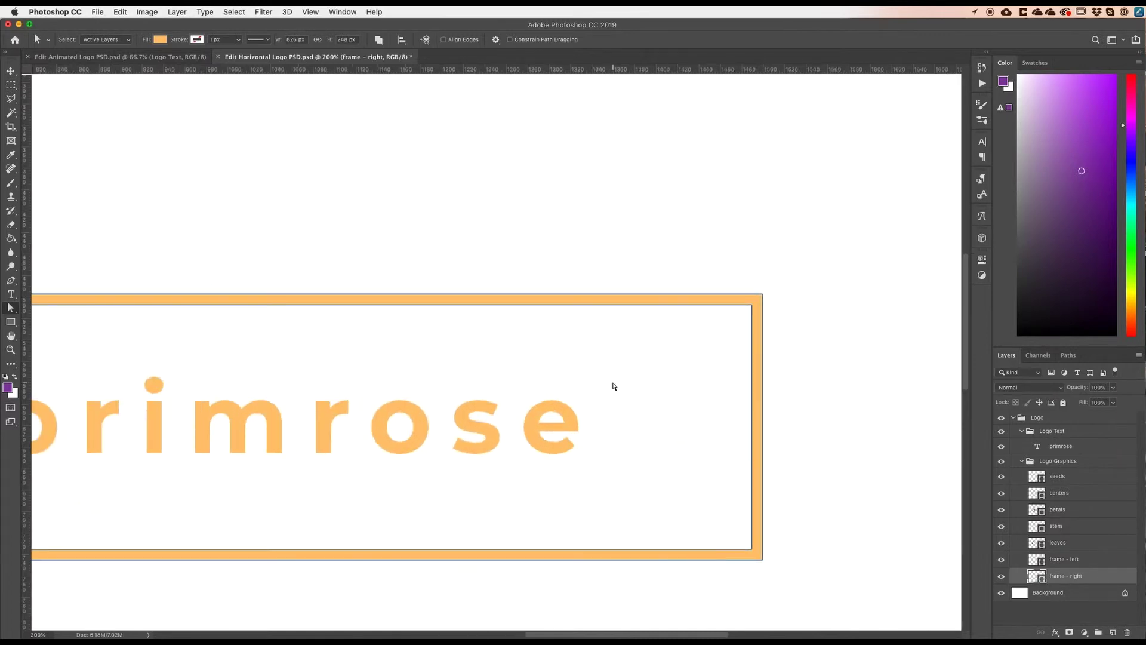
left_click(612, 385, "alt+super")
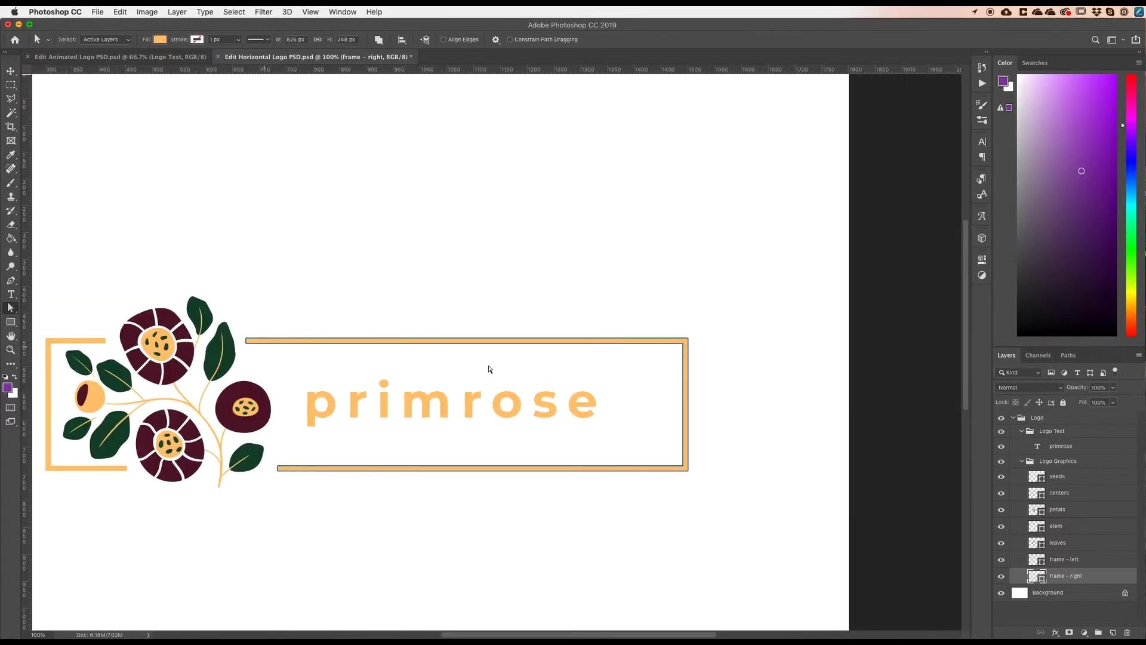
left_click(684, 347)
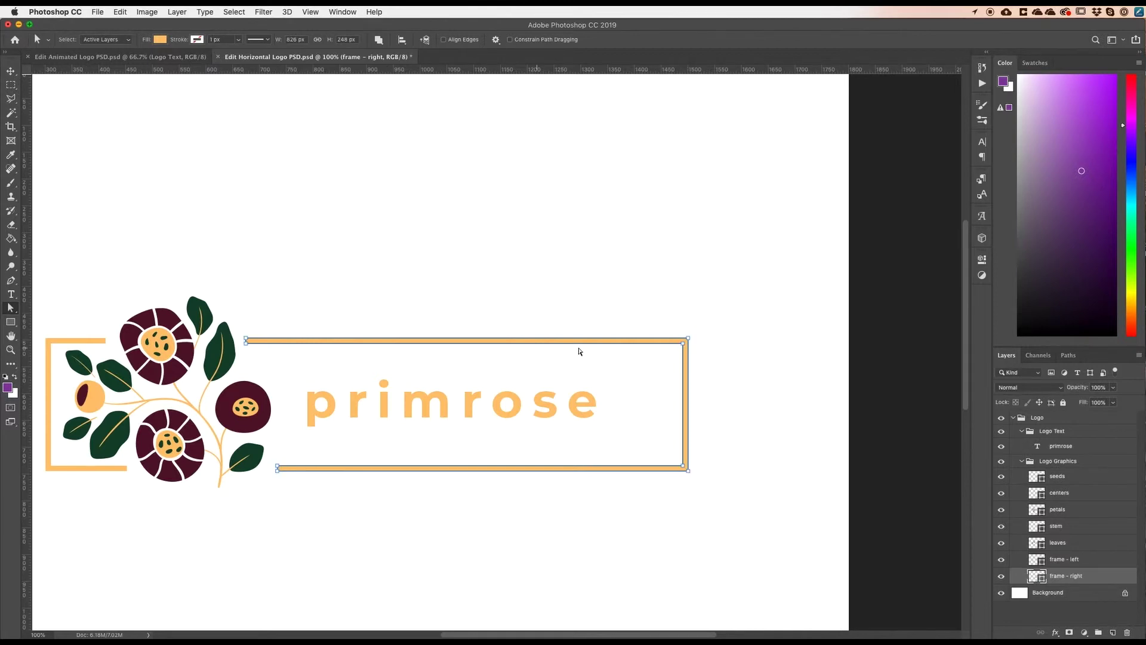
left_click(673, 357, "super")
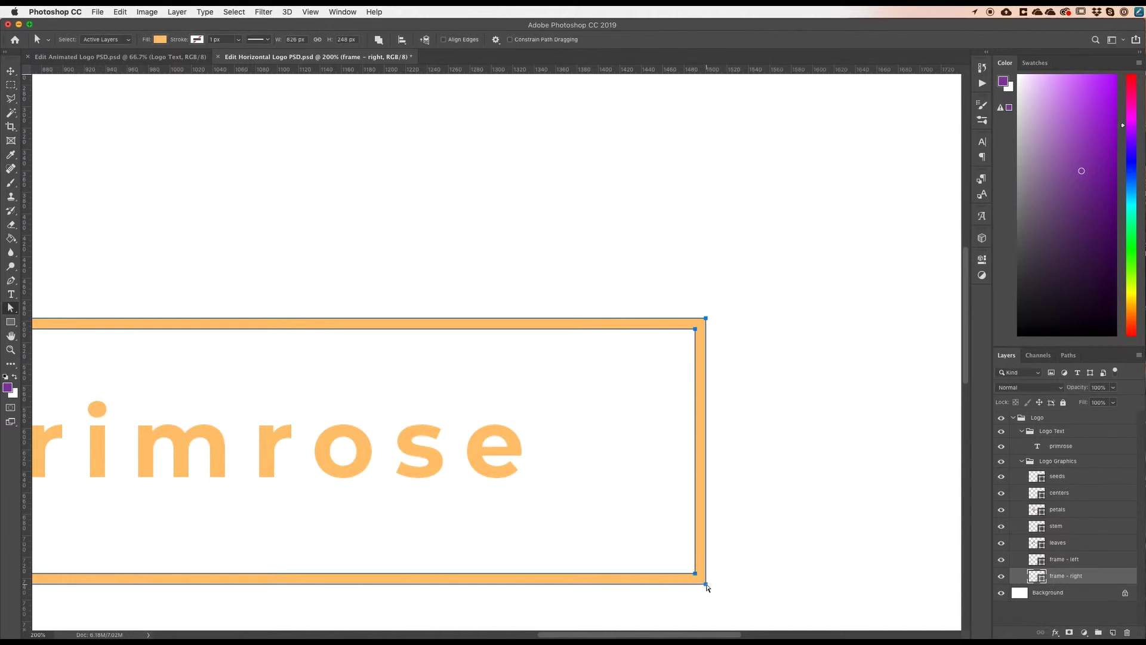
left_click_drag(707, 587, 602, 585)
key("super+minus")
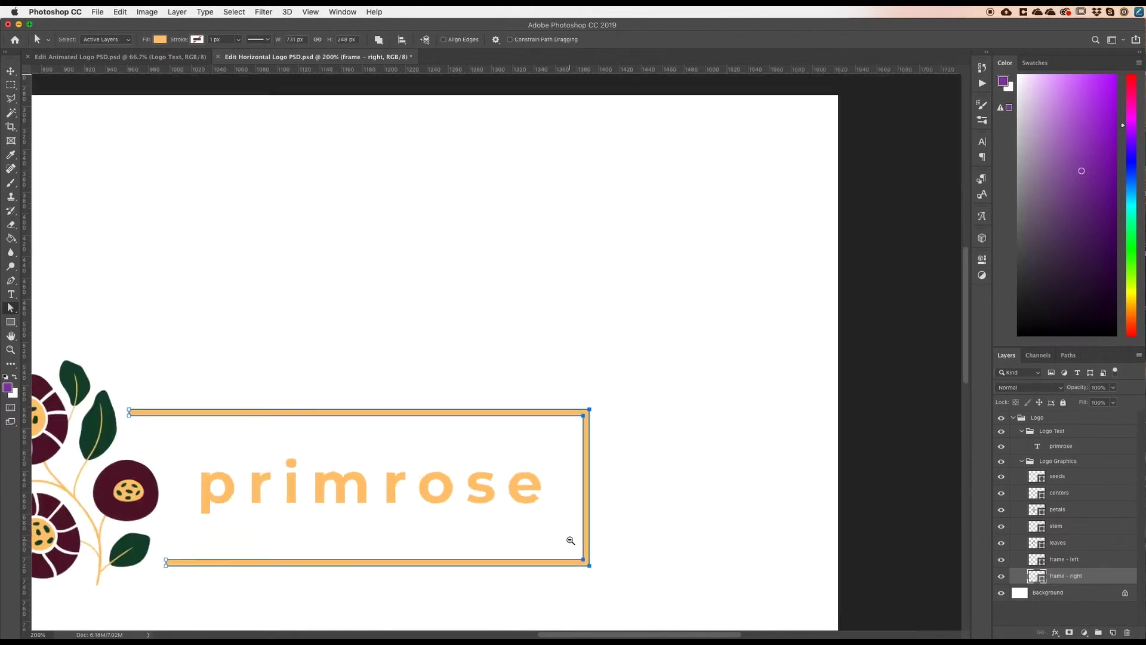
scroll(570, 544, "left", 5)
scroll(620, 539, "down", 4)
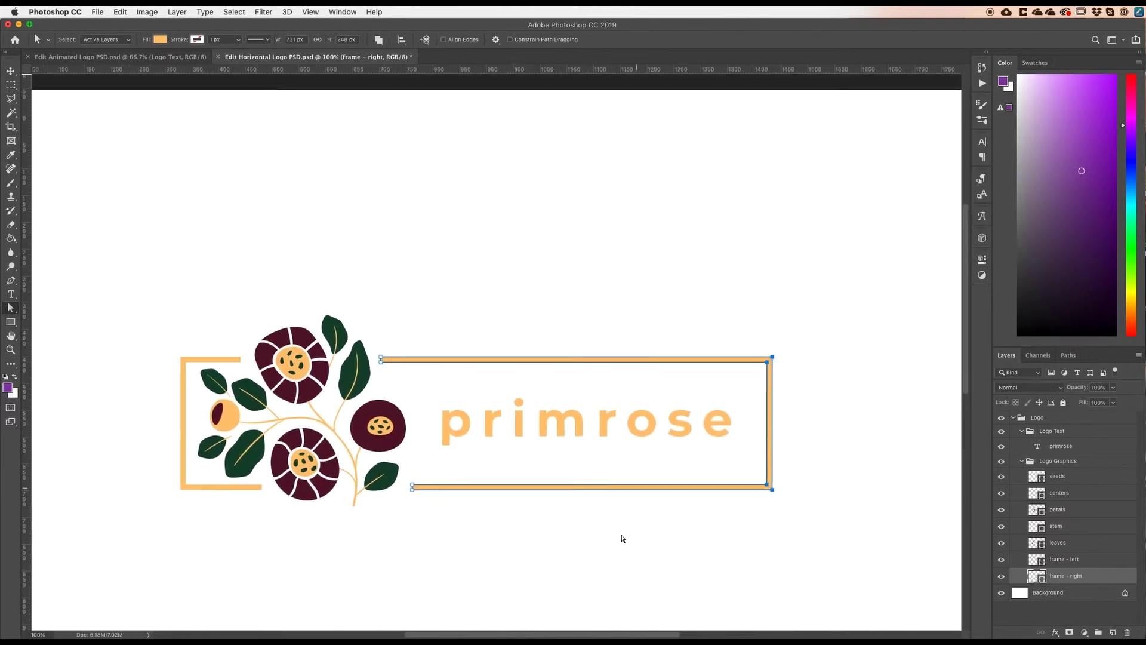
scroll(621, 538, "left", 1)
scroll(620, 538, "up", 1)
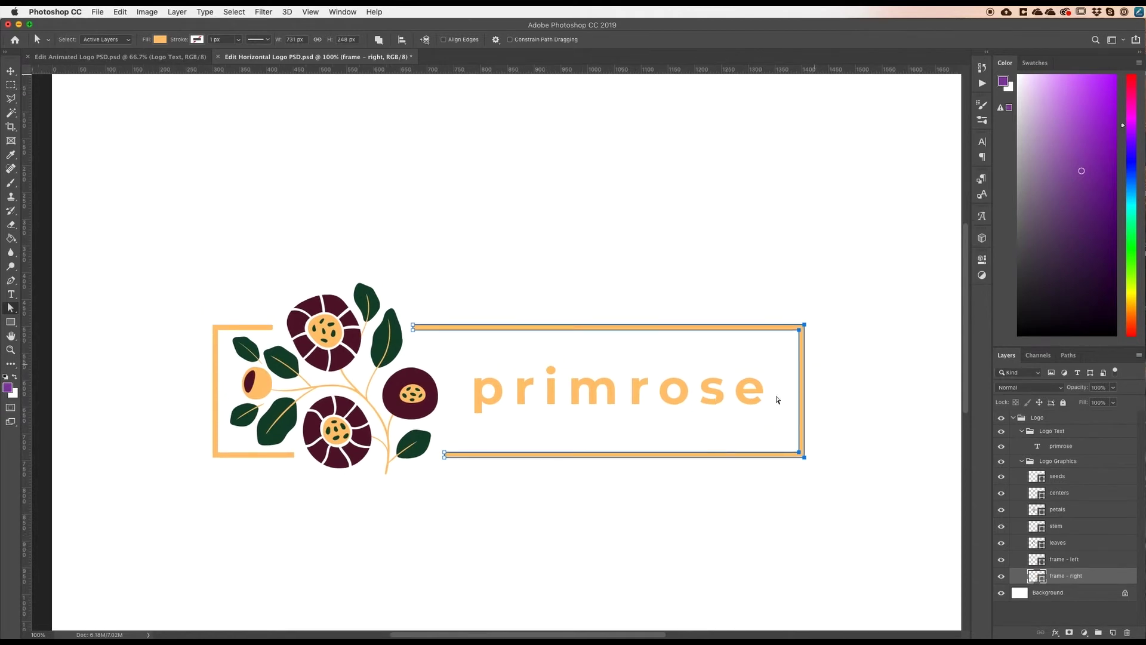
left_click(502, 279)
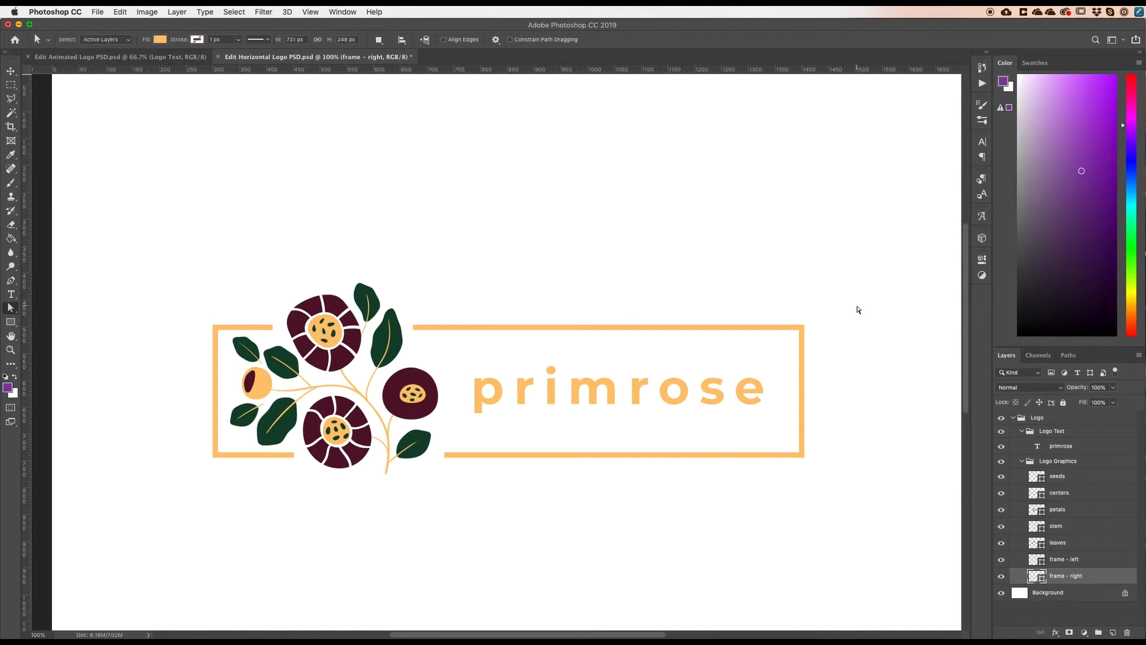
scroll(815, 395, "down", 1)
scroll(813, 393, "down", 5)
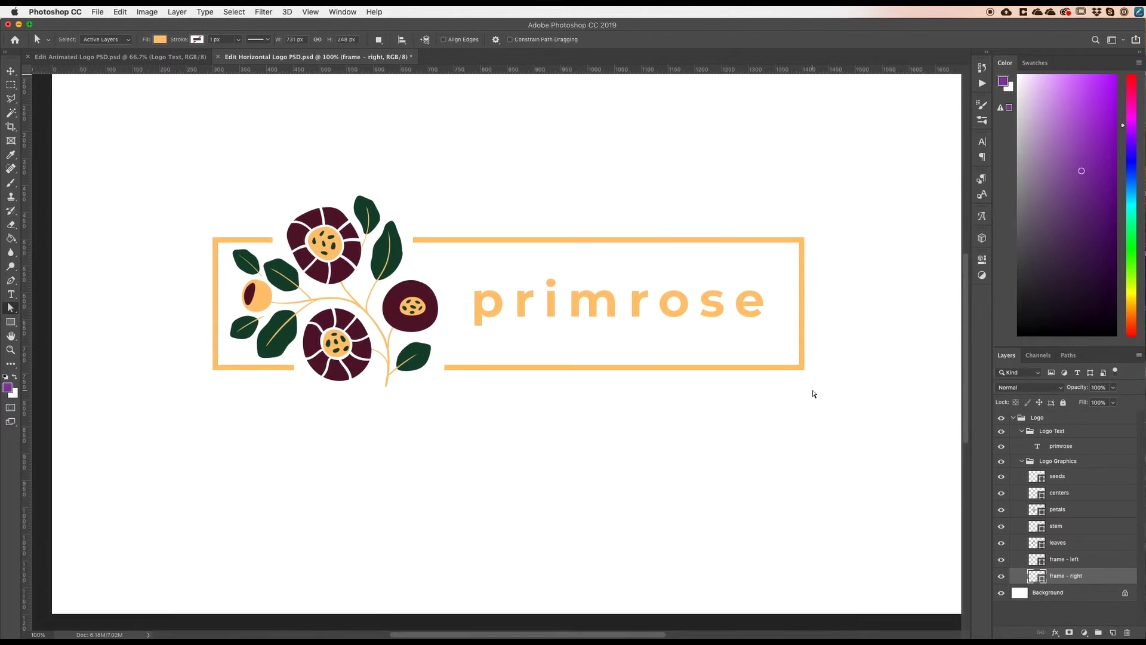
key("super+minus")
scroll(609, 360, "up", 5)
scroll(609, 360, "left", 7)
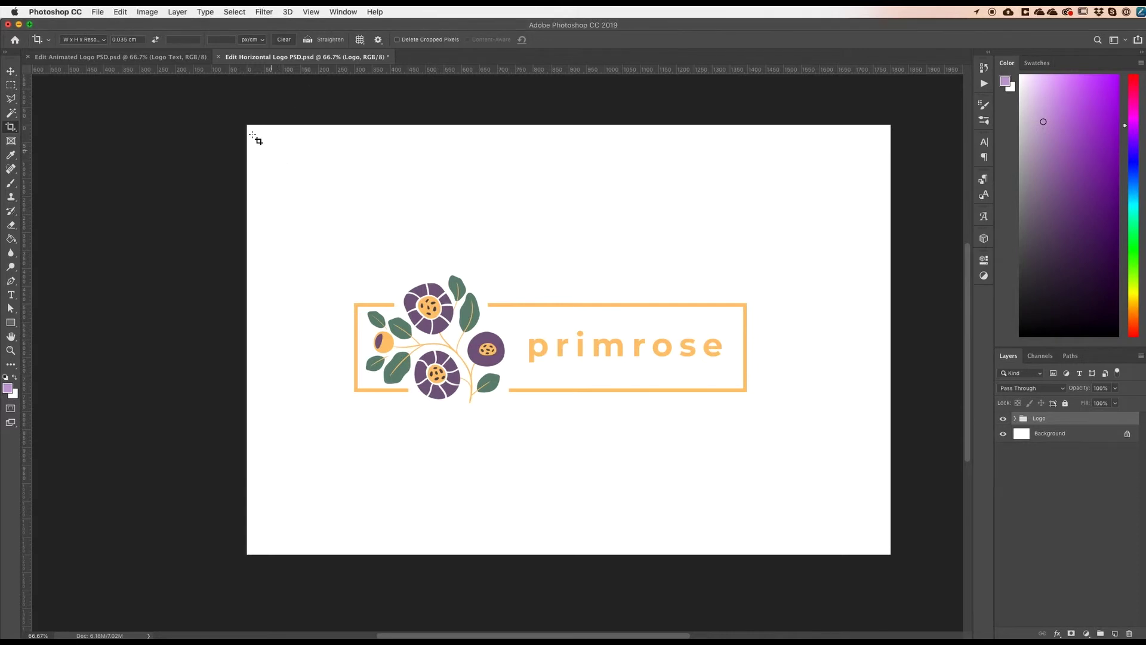
Crop the canvas tightly around the logo, aligning all four edges with the frame sides, the upper leaf tip and the stem end.
left_click_drag(235, 119, 955, 575)
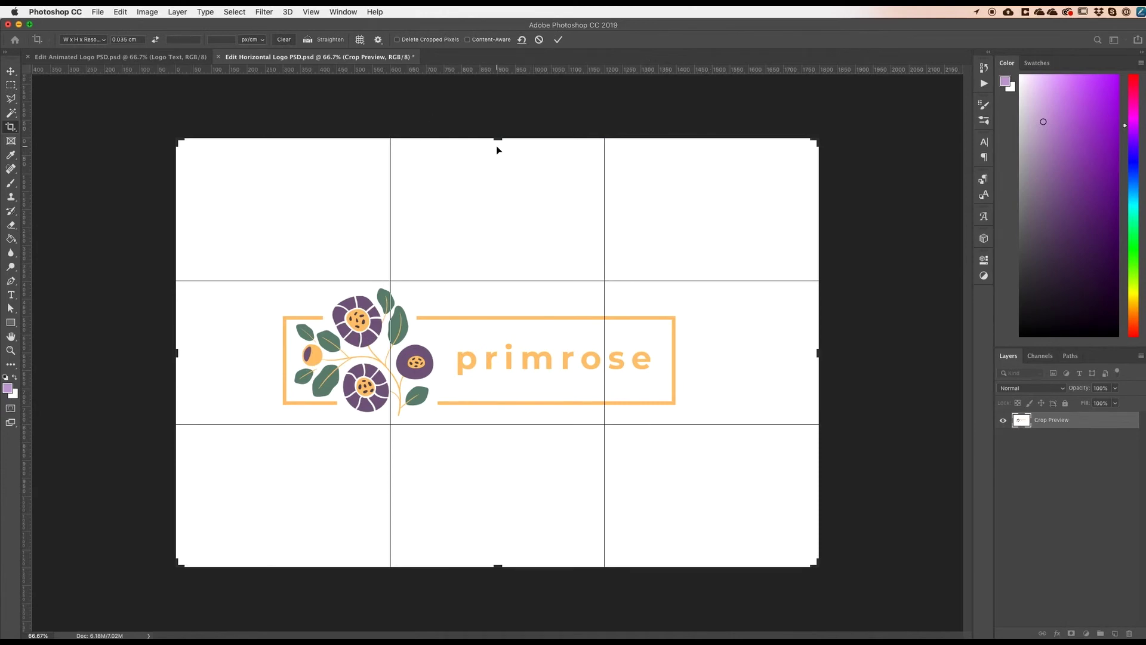
left_click_drag(494, 140, 497, 212)
left_click_drag(182, 355, 231, 348)
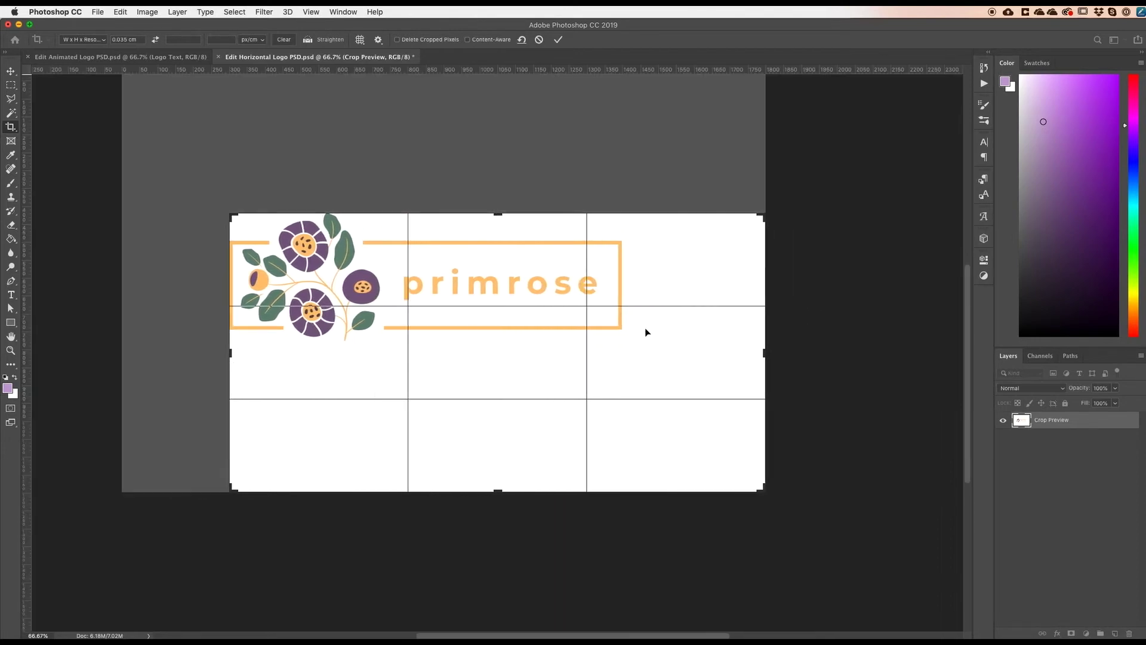
left_click_drag(764, 353, 692, 352)
left_click_drag(499, 492, 504, 414)
left_click_drag(402, 299, 355, 267)
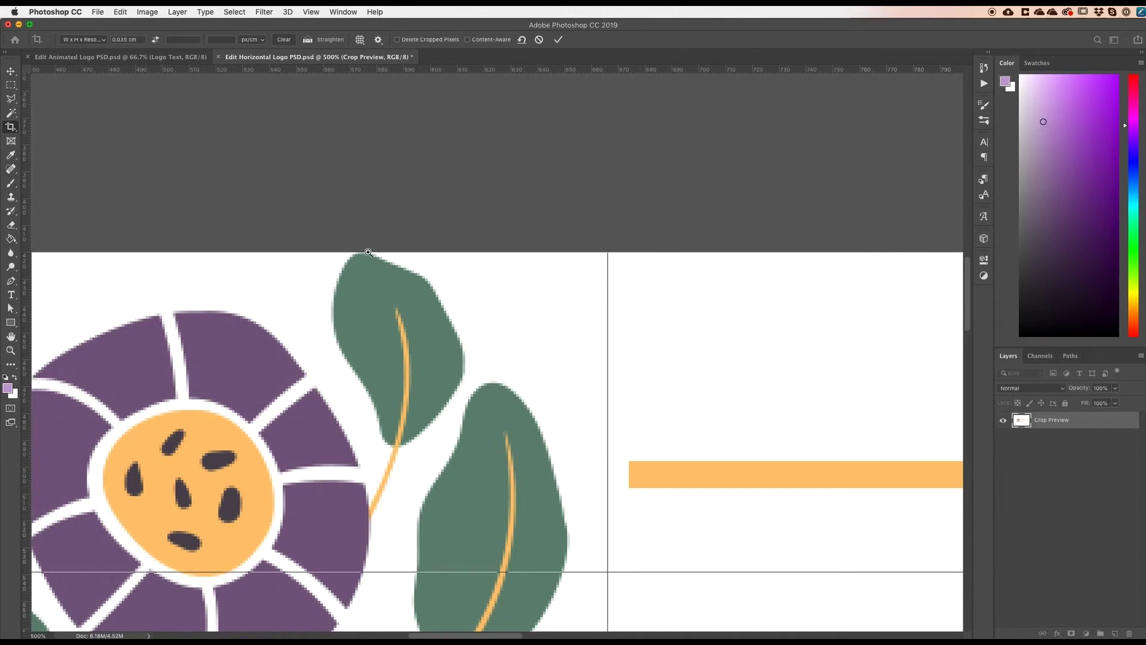
left_click_drag(491, 302, 610, 412)
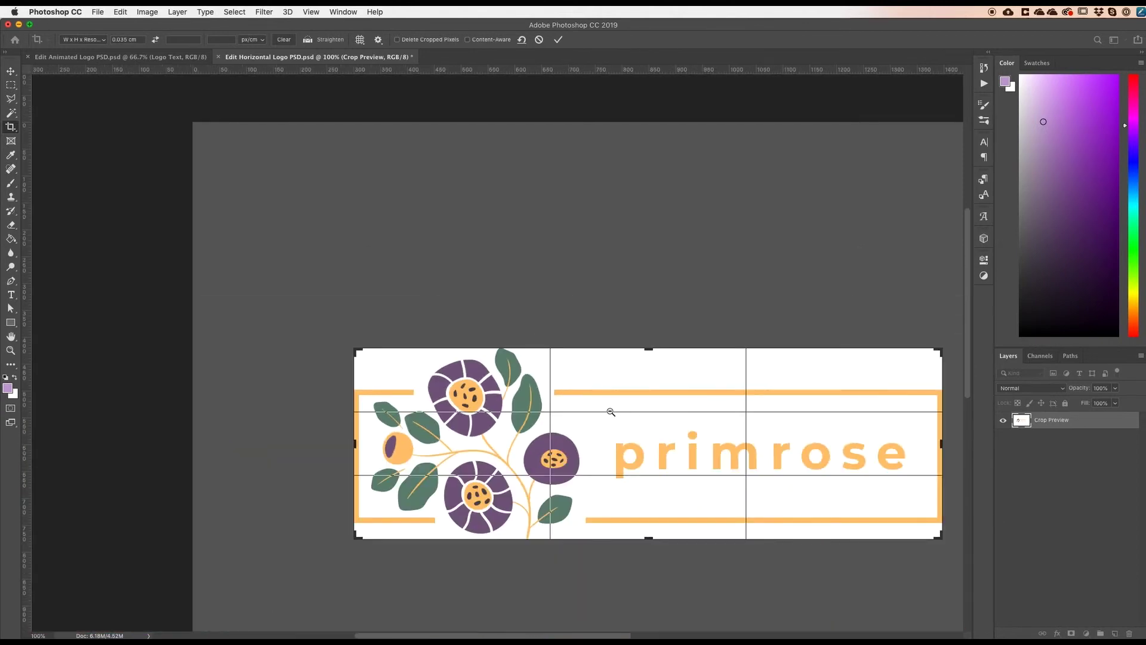
left_click(558, 40)
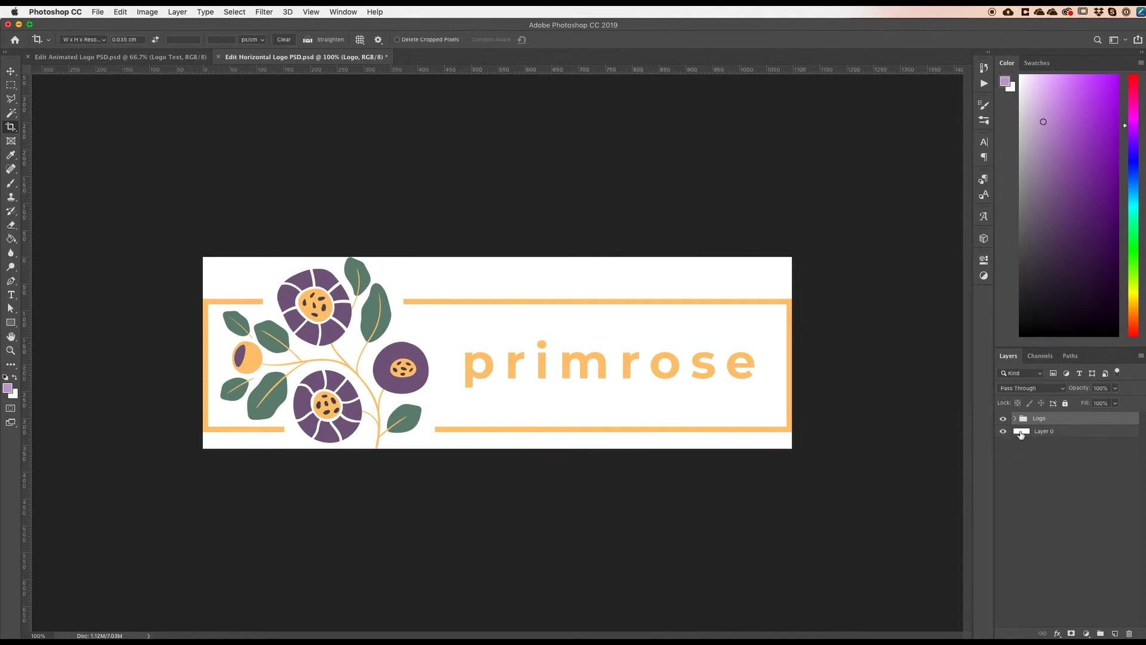
Hide the white Layer 0 background and open the Export As settings with PNG as the format.
left_click(1003, 431)
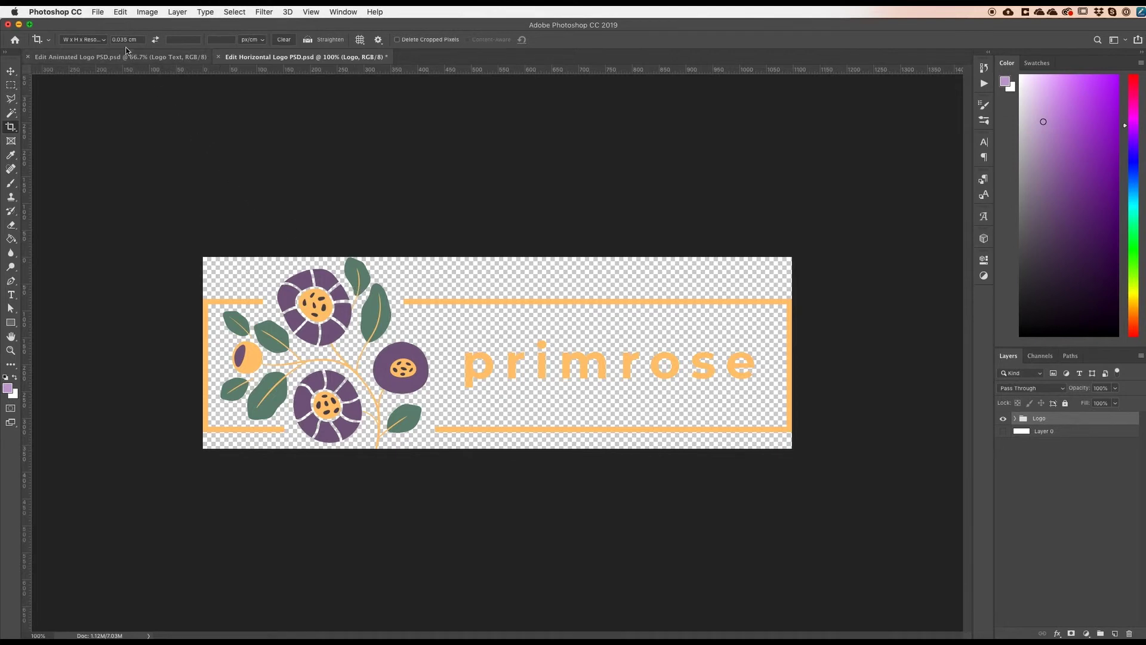
left_click(97, 12)
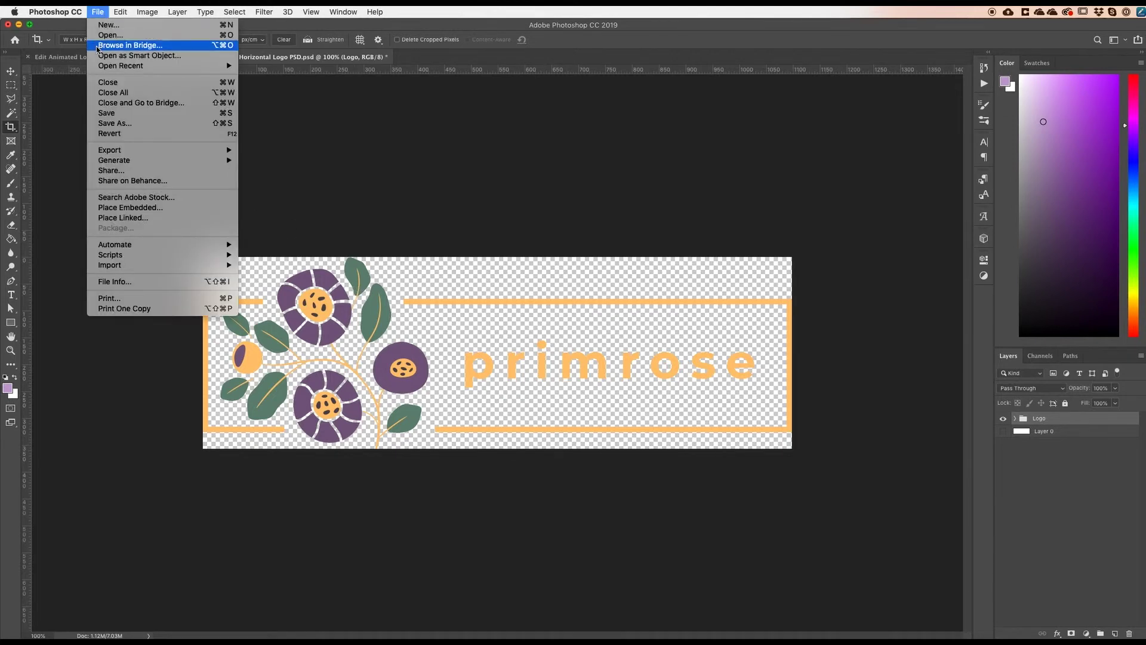
mouse_move(119, 154)
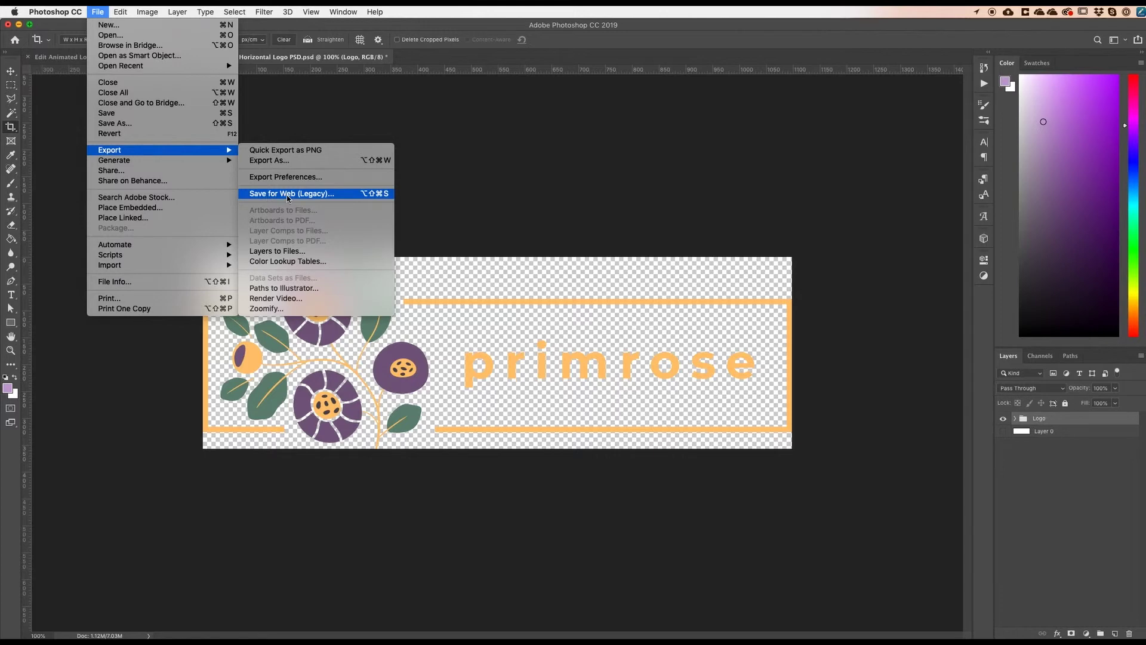
left_click(290, 161)
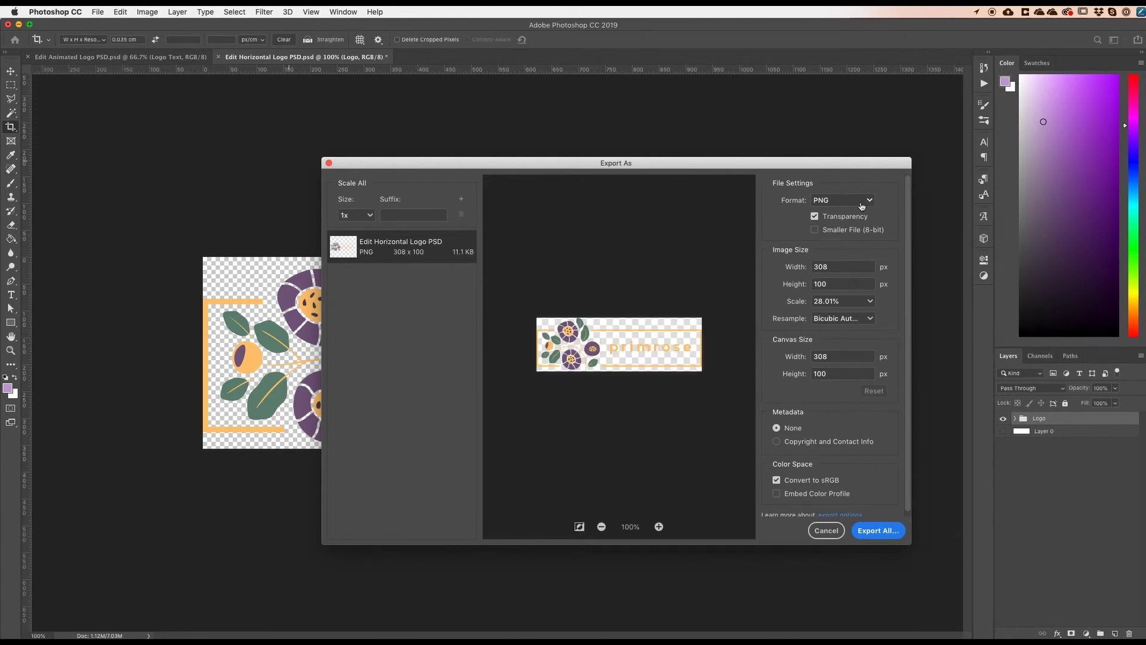
left_click(870, 201)
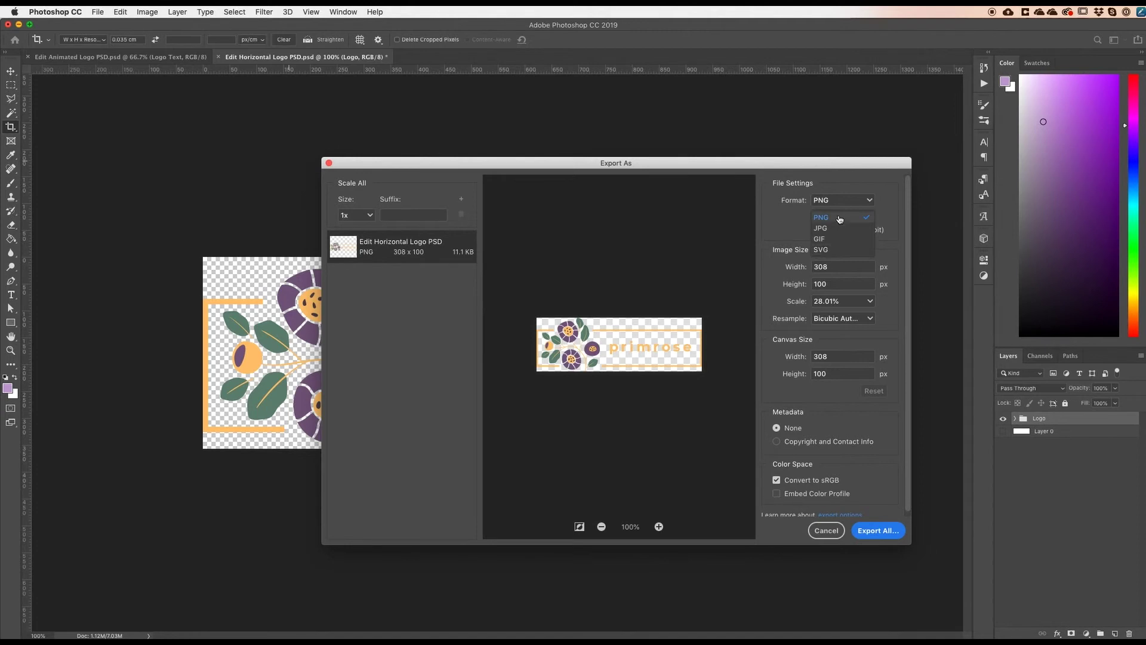
left_click(890, 205)
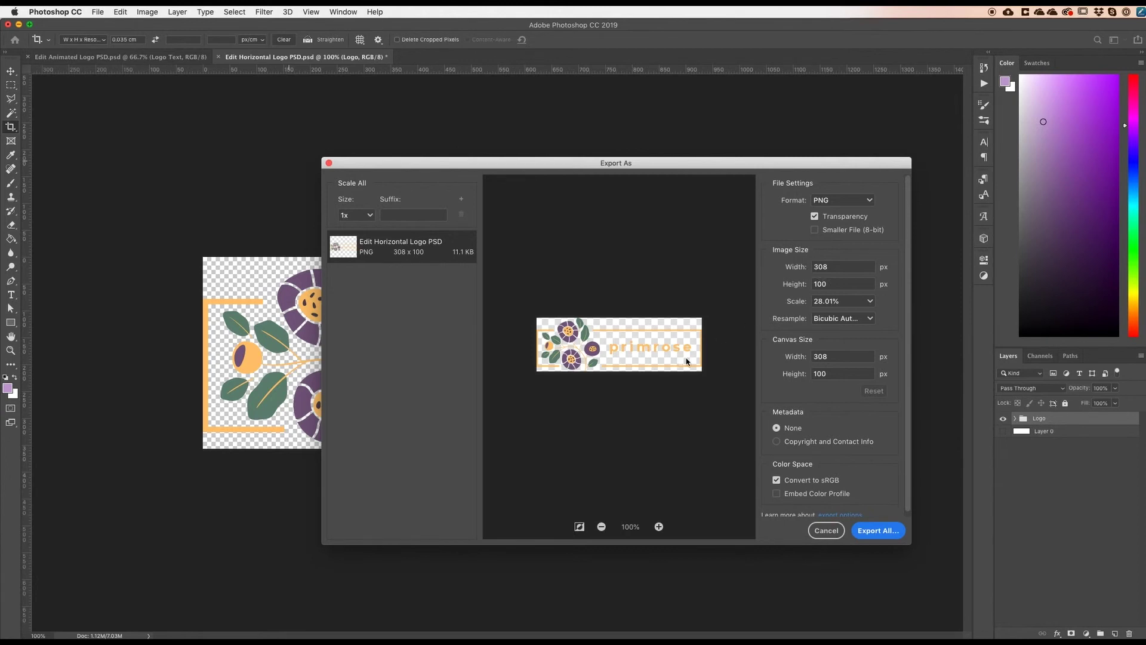
Try an export image height of 1800 px.
double_click(822, 285)
key("BackSpace")
type("1800")
left_click(839, 274)
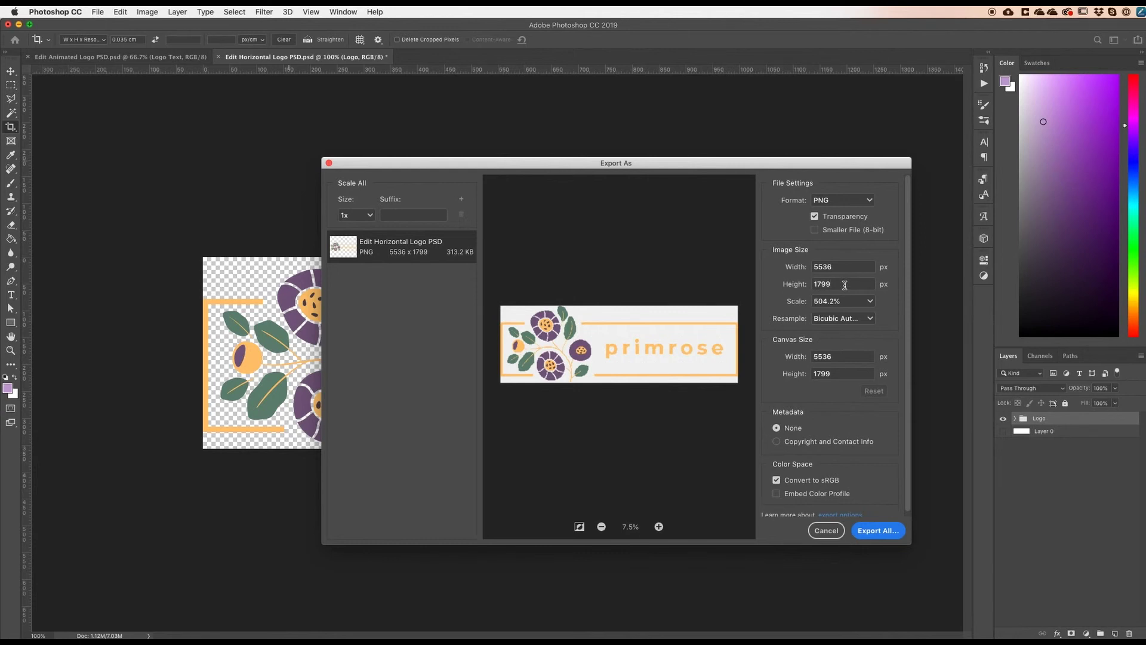
Set the export height to 100 px and export the logo as "logo png" in the 03_Tutorials folder.
left_click_drag(841, 285, 810, 289)
type("100")
left_click(835, 268)
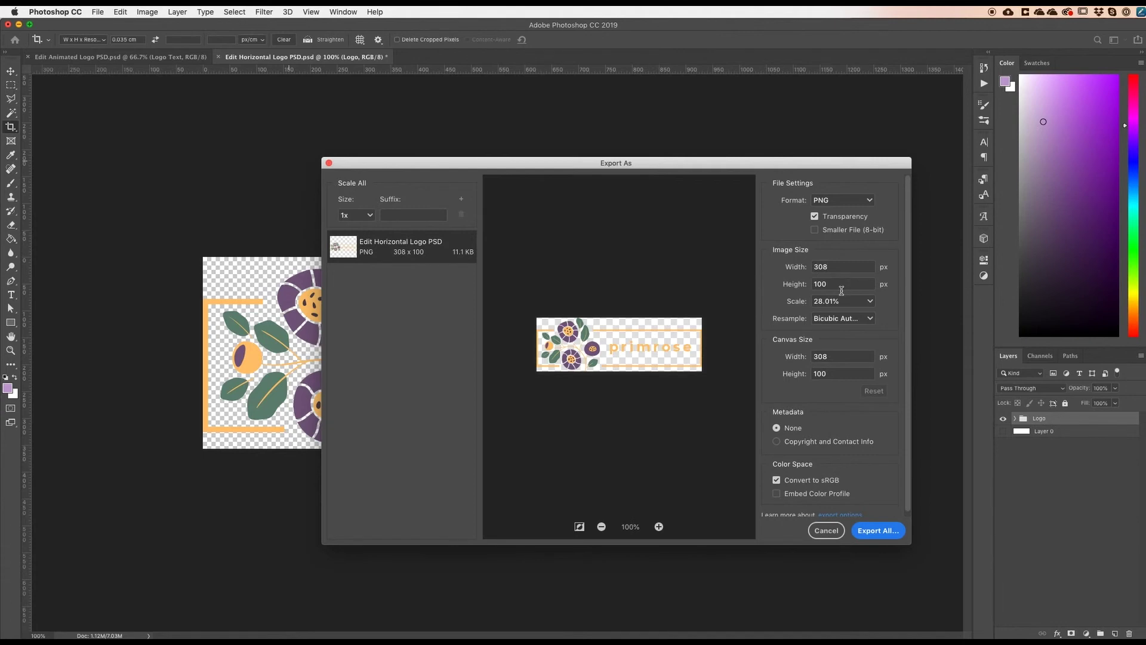
left_click(871, 539)
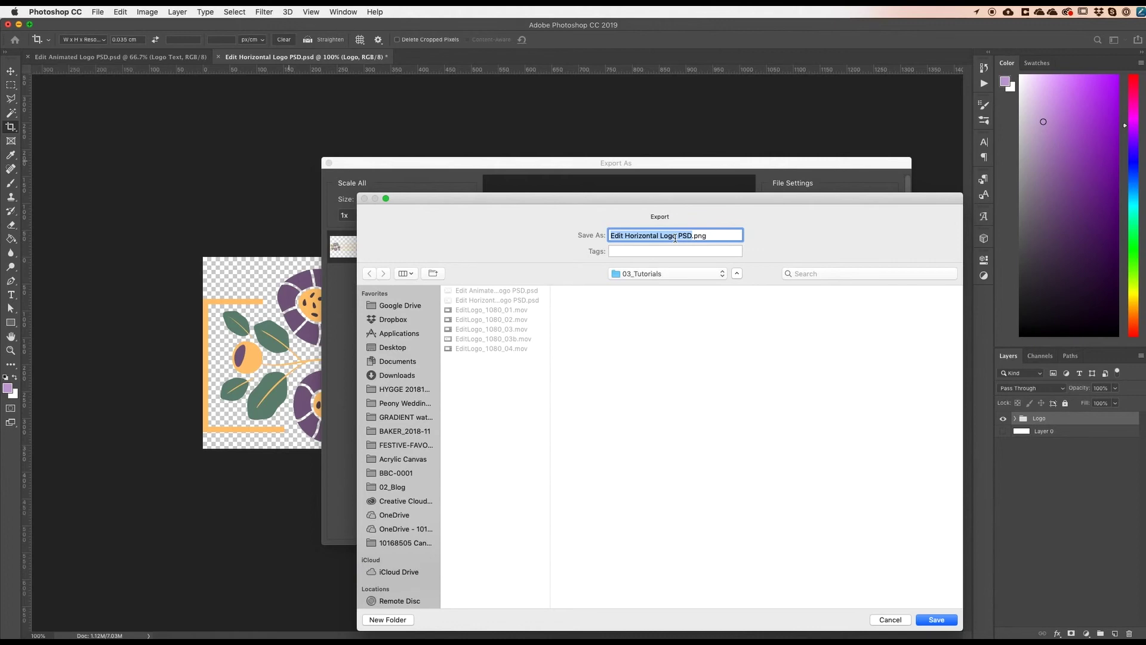
type("logo")
type(" png")
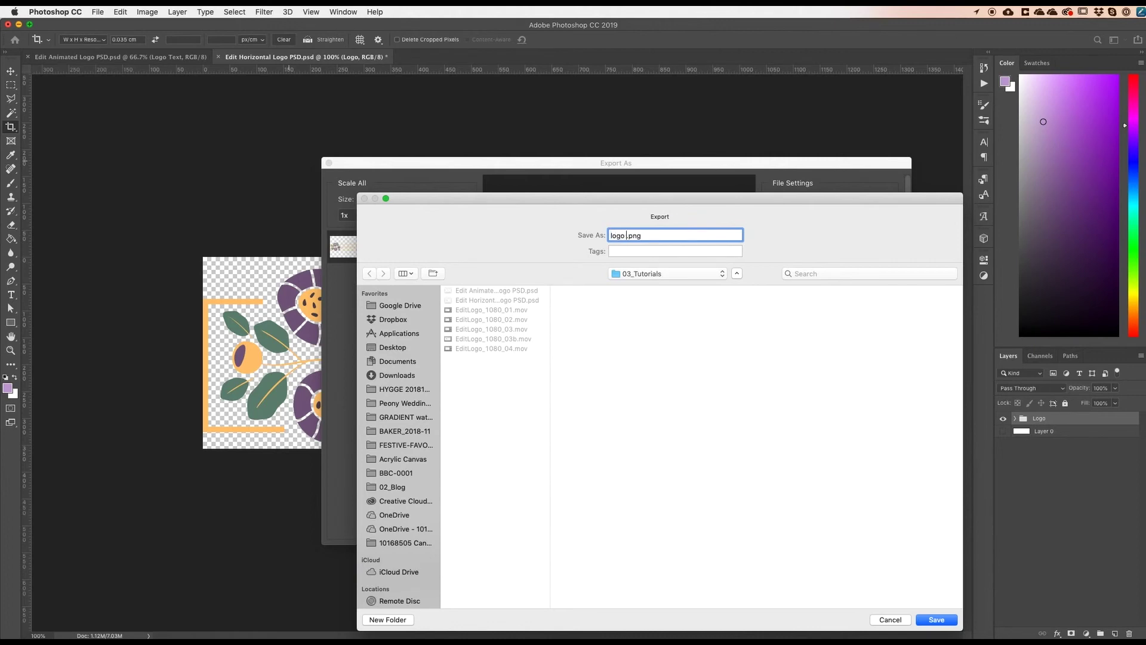
left_click(937, 619)
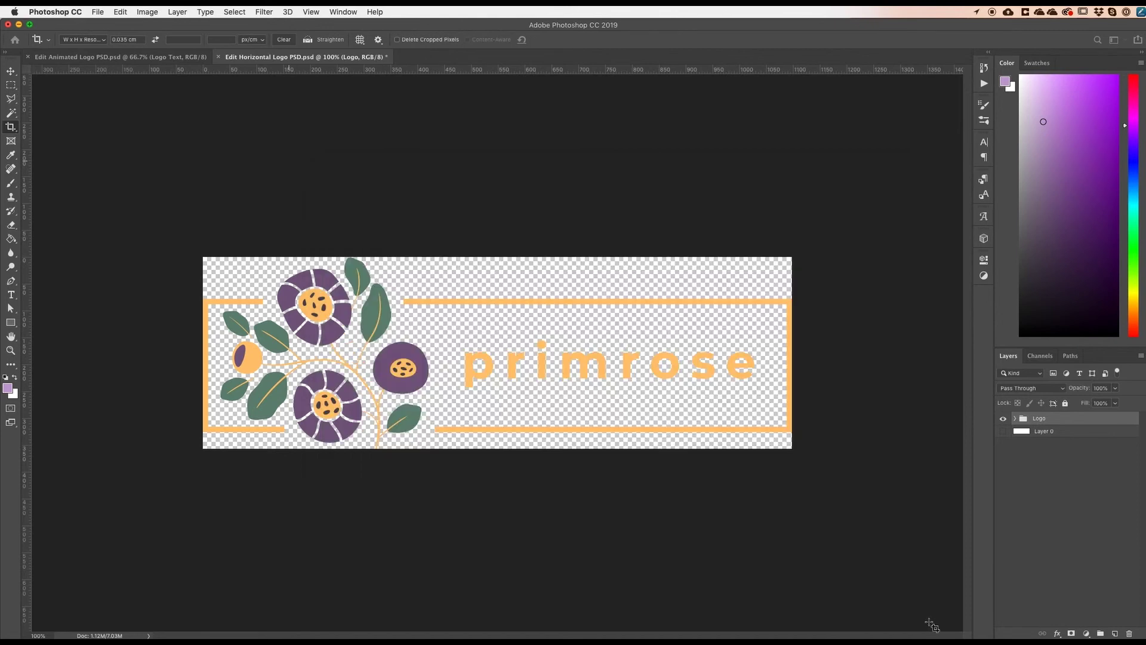
Switch to Finder, open logo png.png in Preview to examine the exported logo, close it and return to Photoshop.
key("super+Tab")
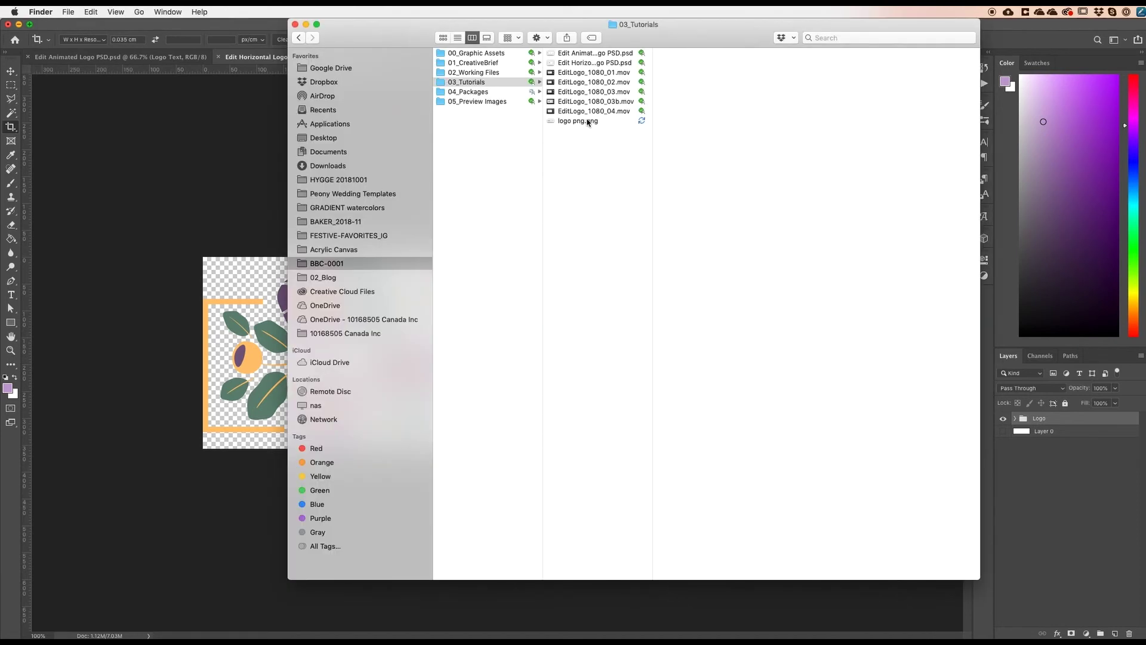
left_click(596, 122)
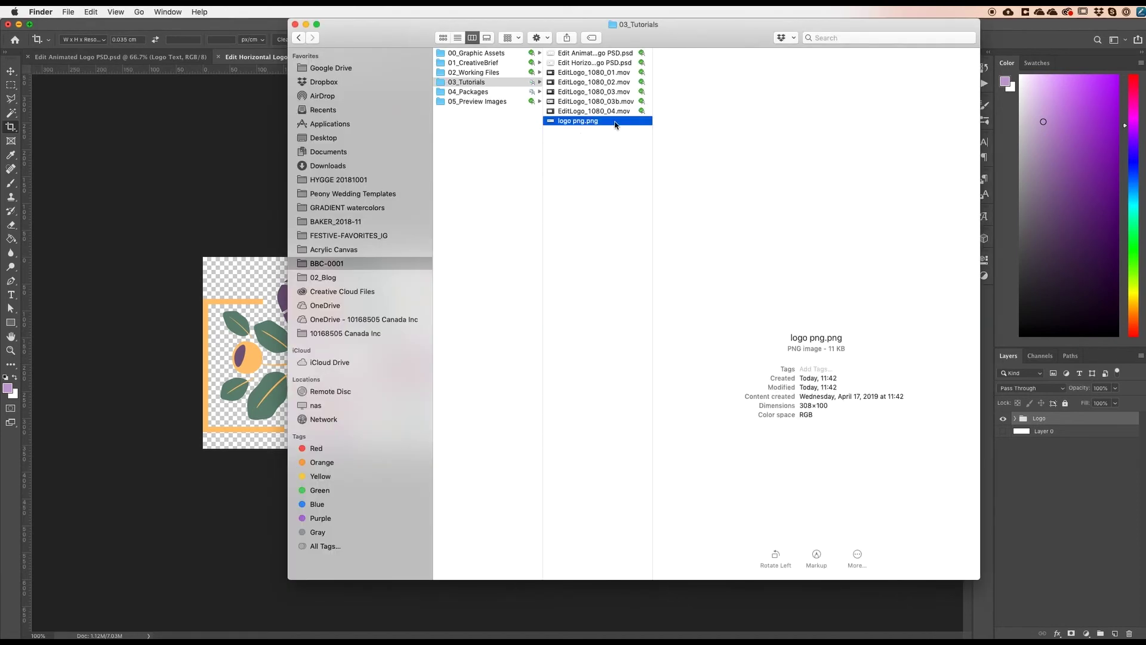
double_click(619, 122)
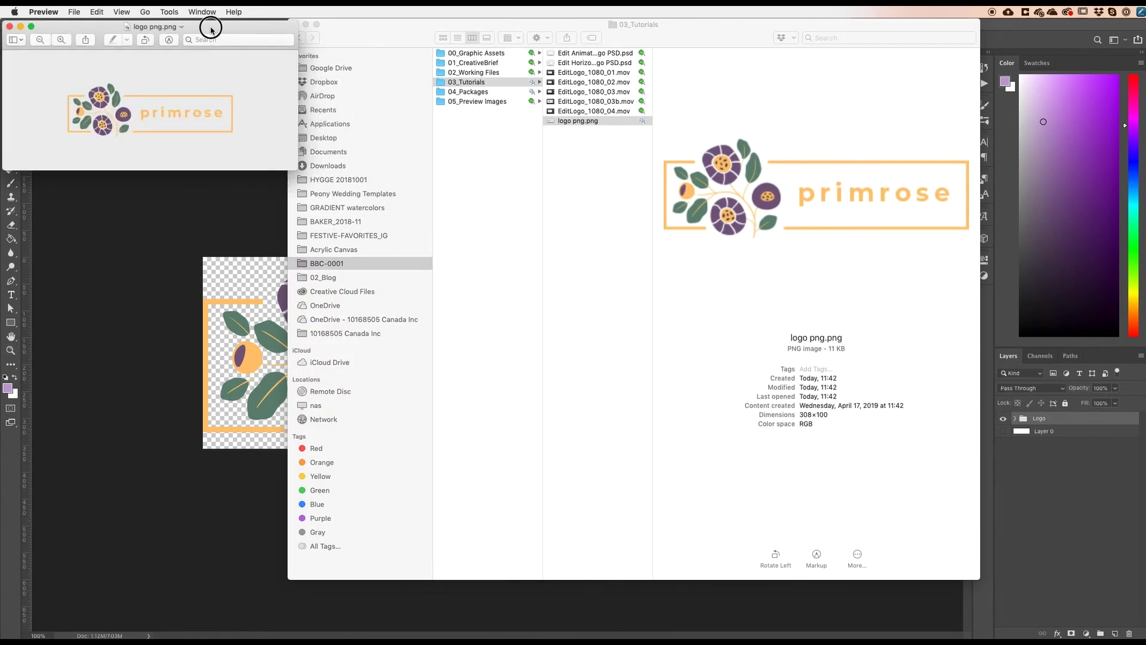
left_click_drag(212, 26, 745, 156)
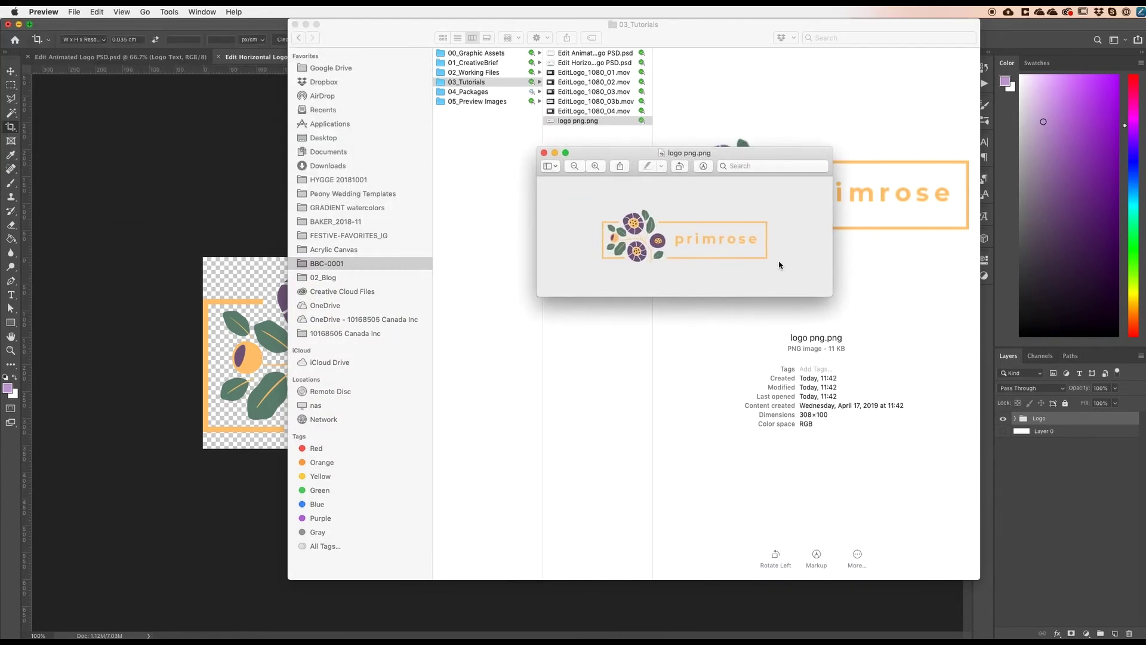
left_click(544, 153)
left_click(205, 138)
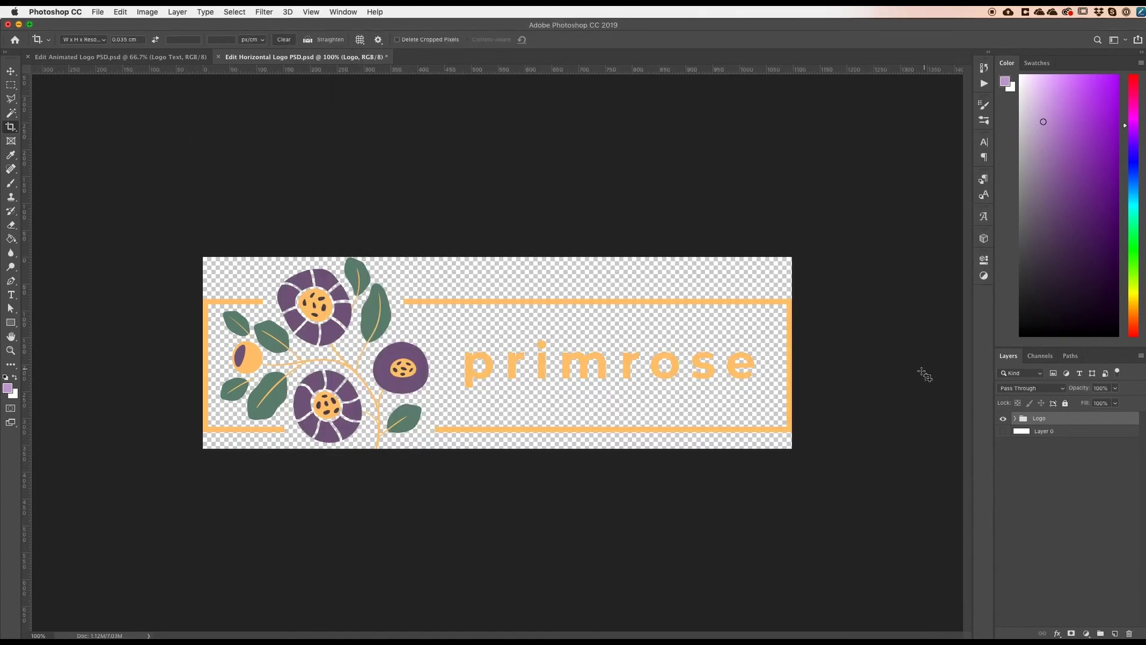
Open the Save for Web (Legacy) settings for the logo, enlarge the preview window and choose PNG-24 as the format.
left_click(99, 12)
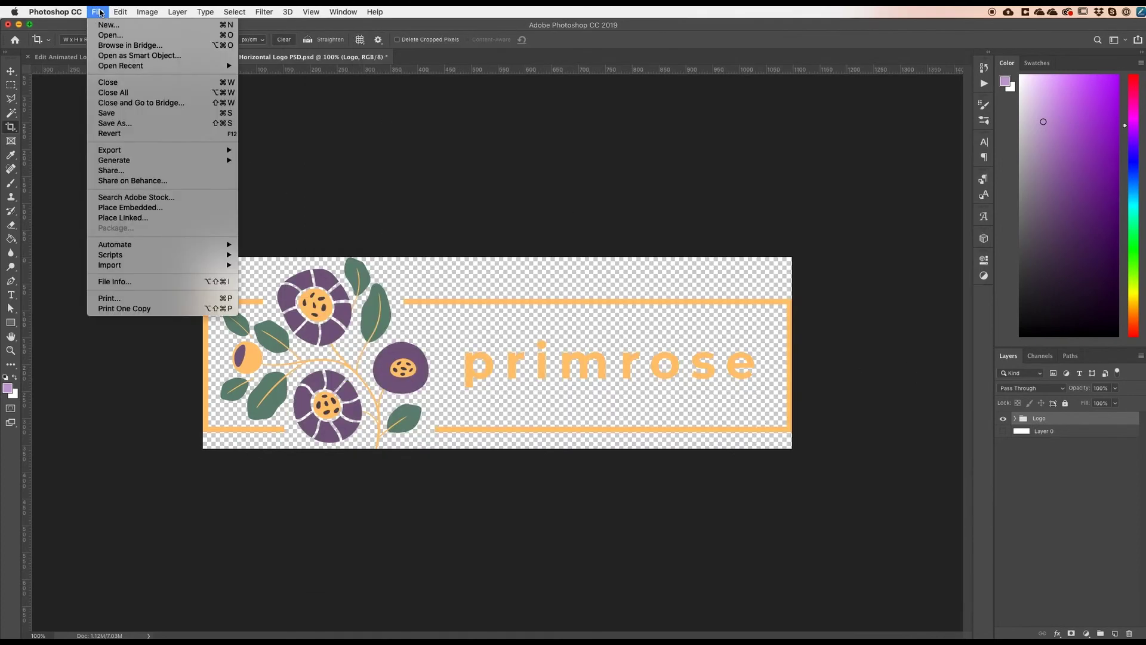
mouse_move(110, 151)
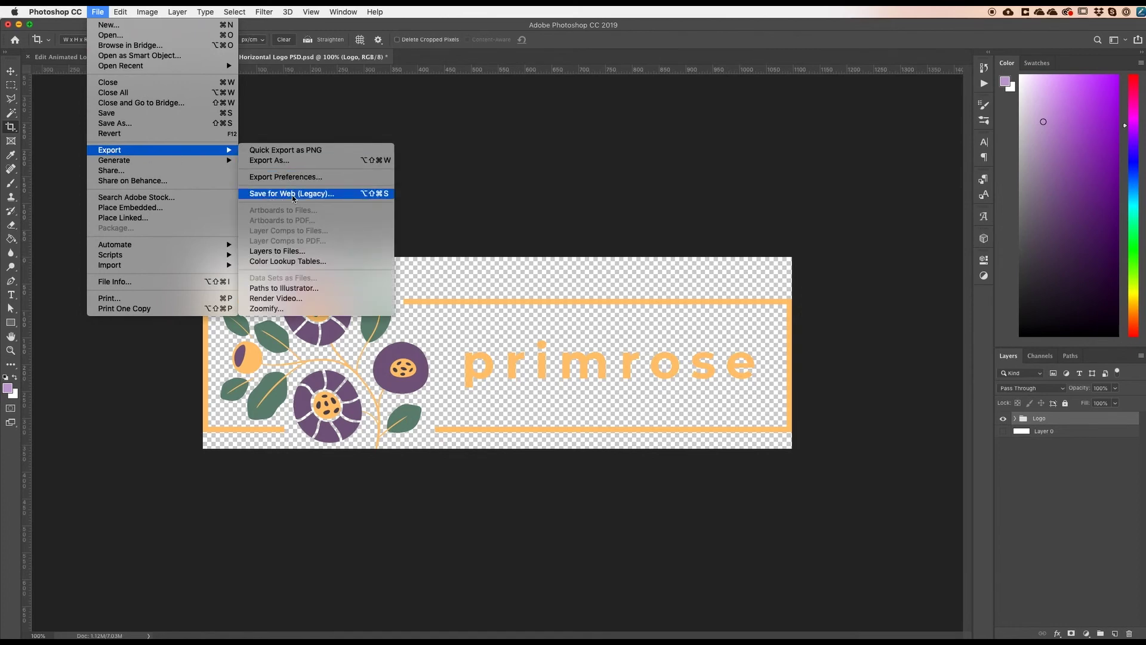
left_click(283, 193)
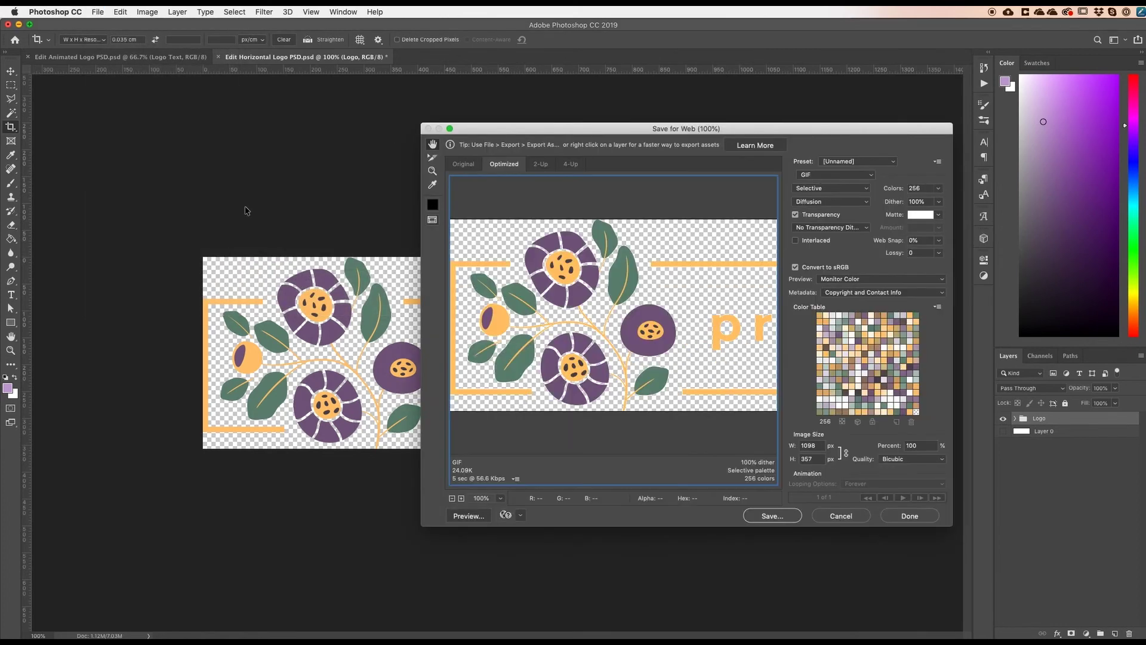
left_click_drag(636, 129, 541, 115)
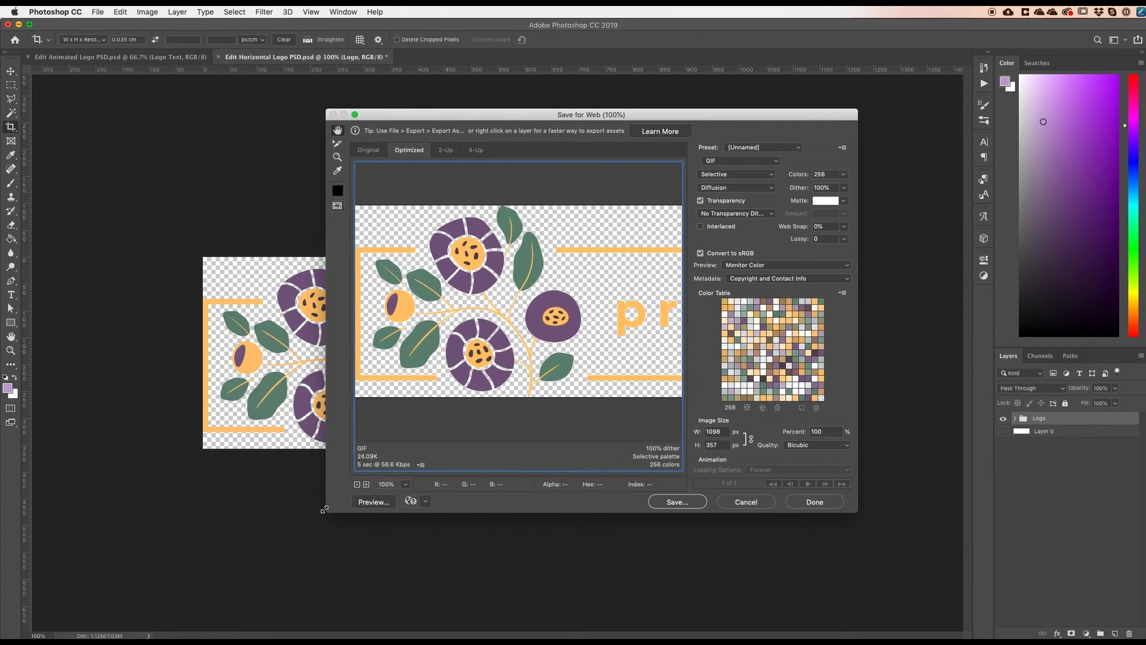
left_click_drag(326, 512, 190, 548)
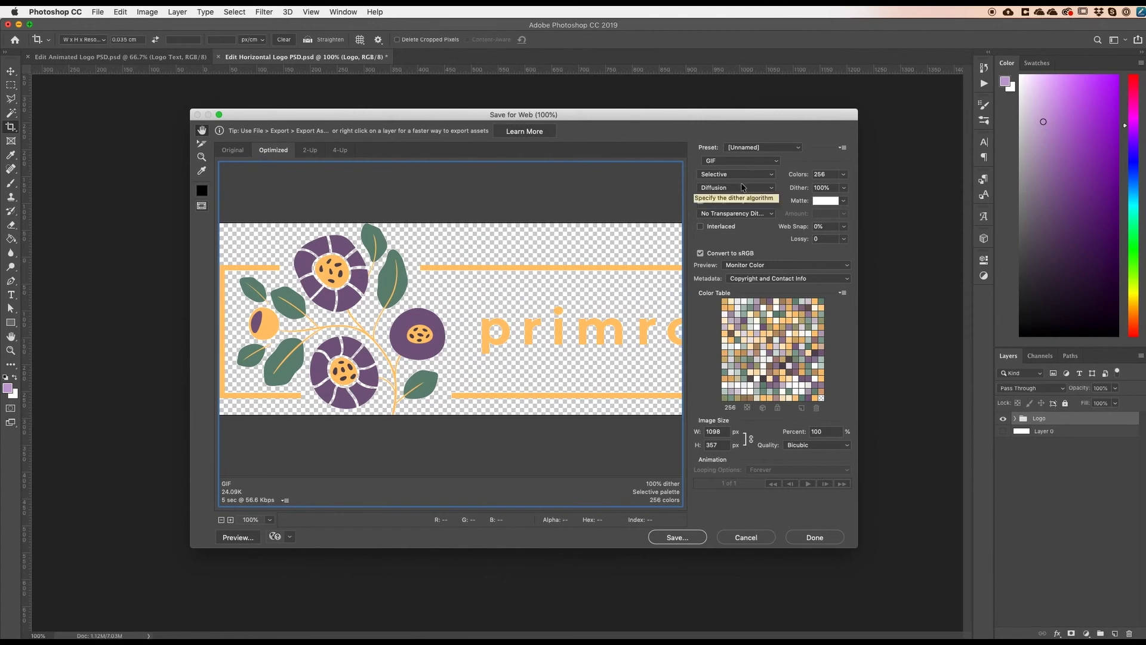
left_click(776, 163)
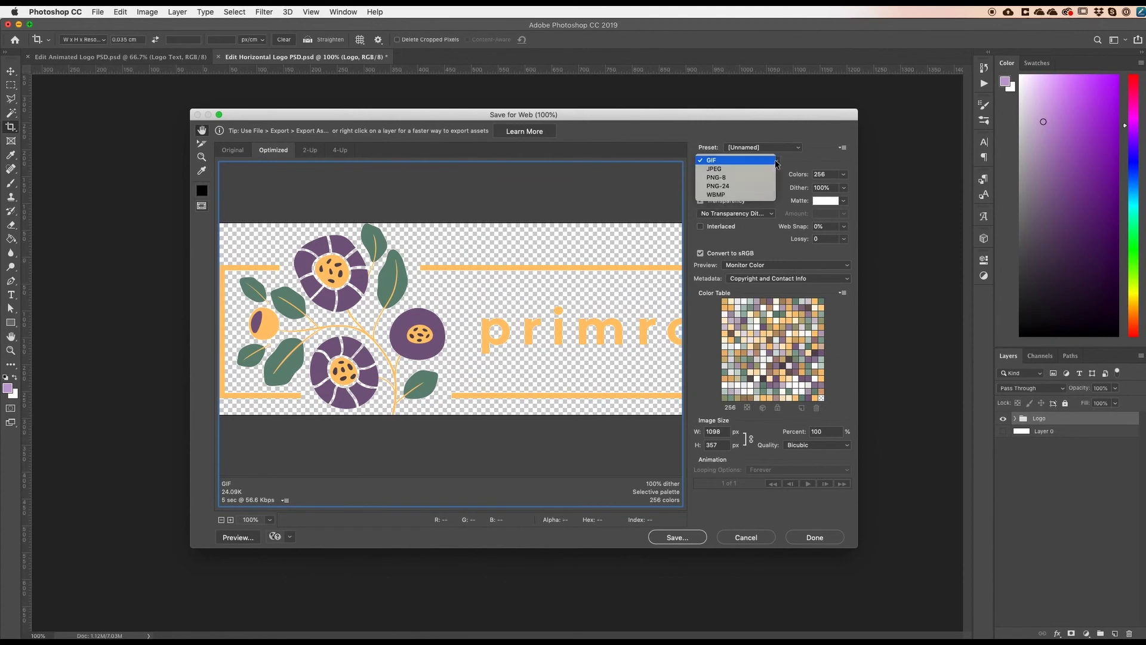
left_click(733, 185)
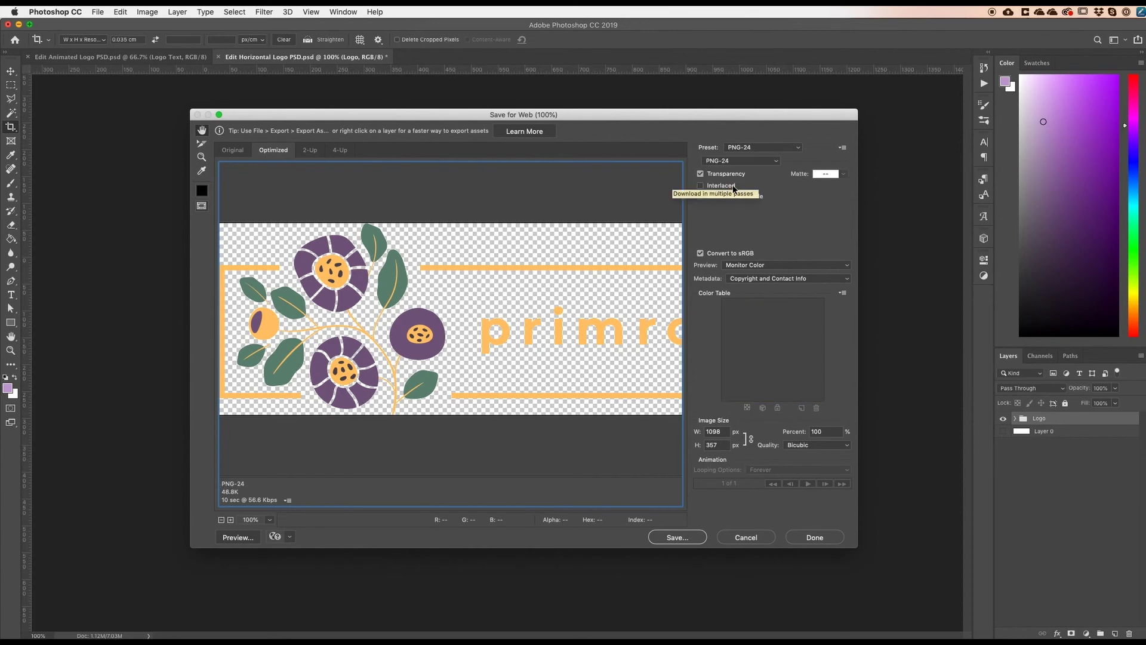
Set the web image's height to 100 px with the proportions linked.
double_click(713, 445)
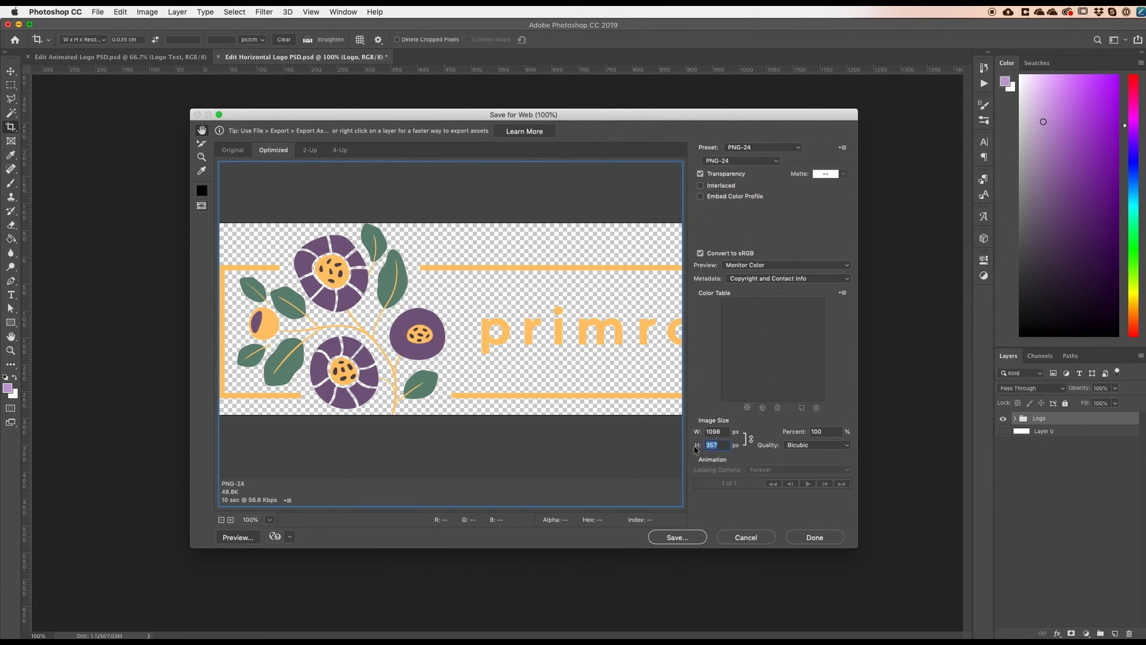
type("100")
left_click(725, 431)
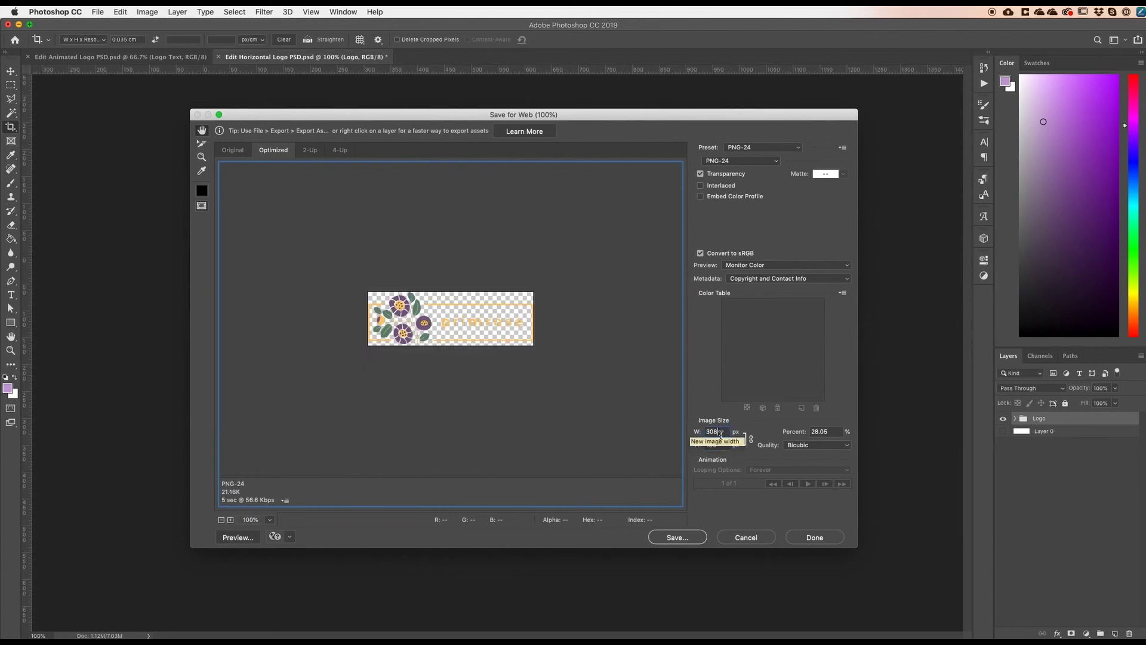
Save the web image as "logo png web.png" in the 03_Tutorials folder of BBC-0001.
left_click(686, 539)
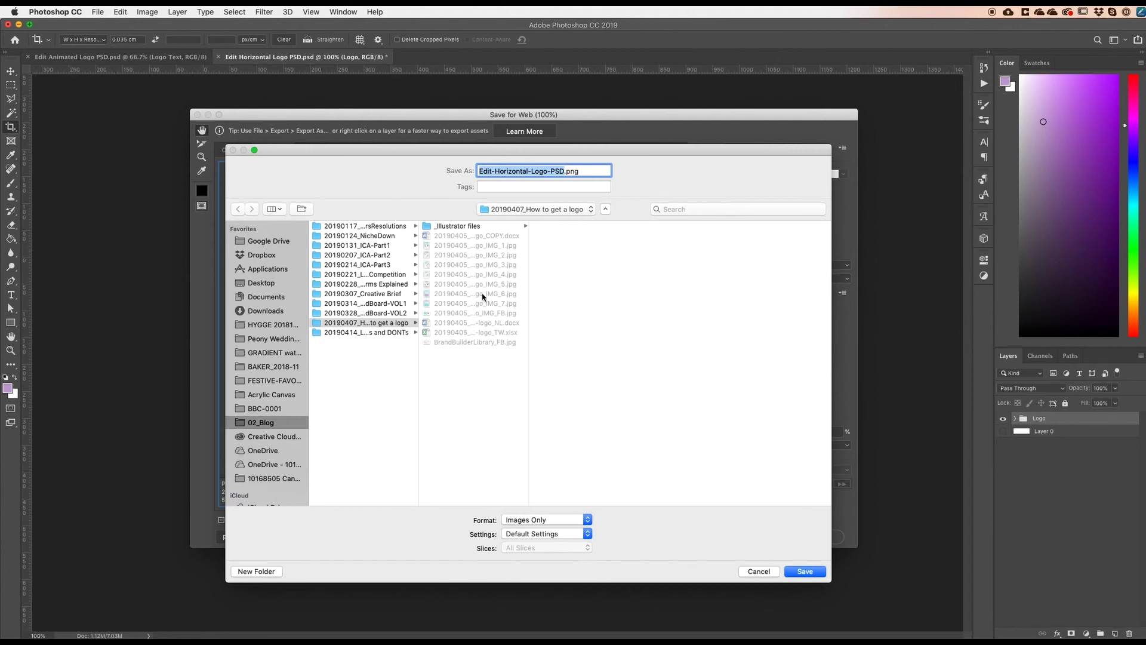
left_click(264, 408)
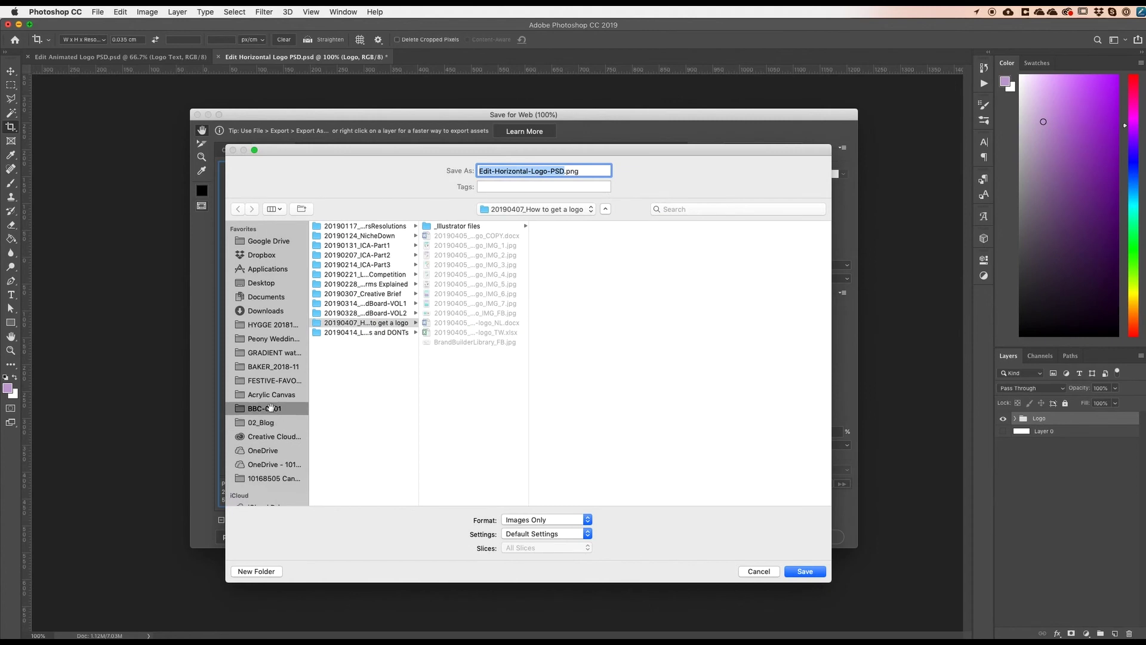
left_click(352, 255)
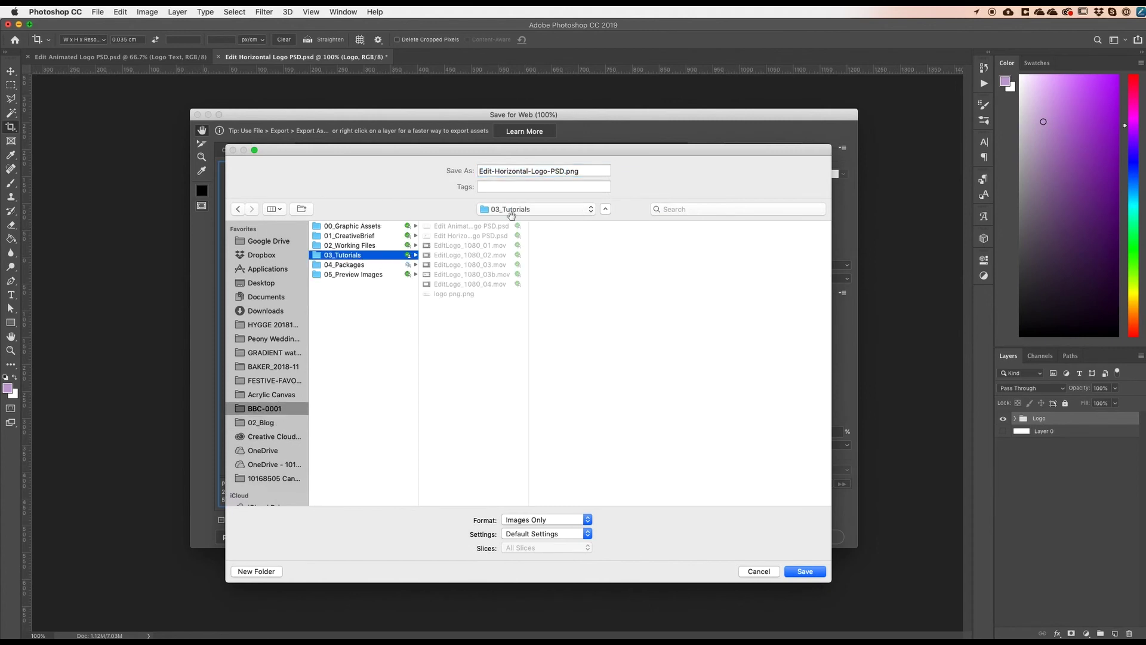
left_click(468, 296)
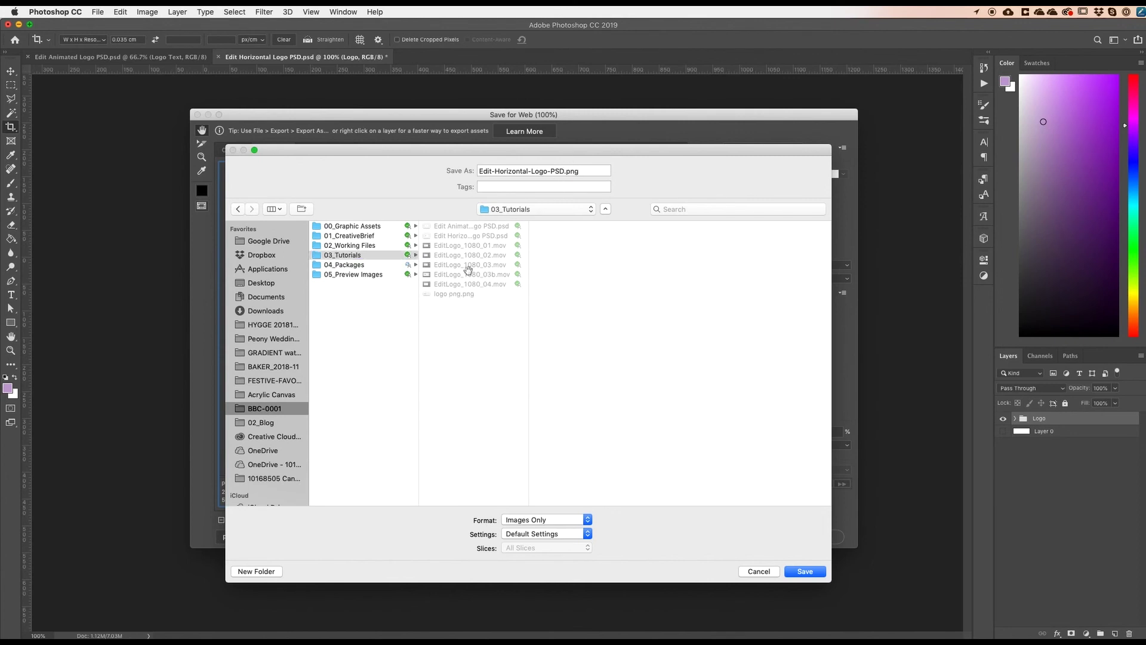
left_click(454, 294)
left_click(507, 171)
type("web")
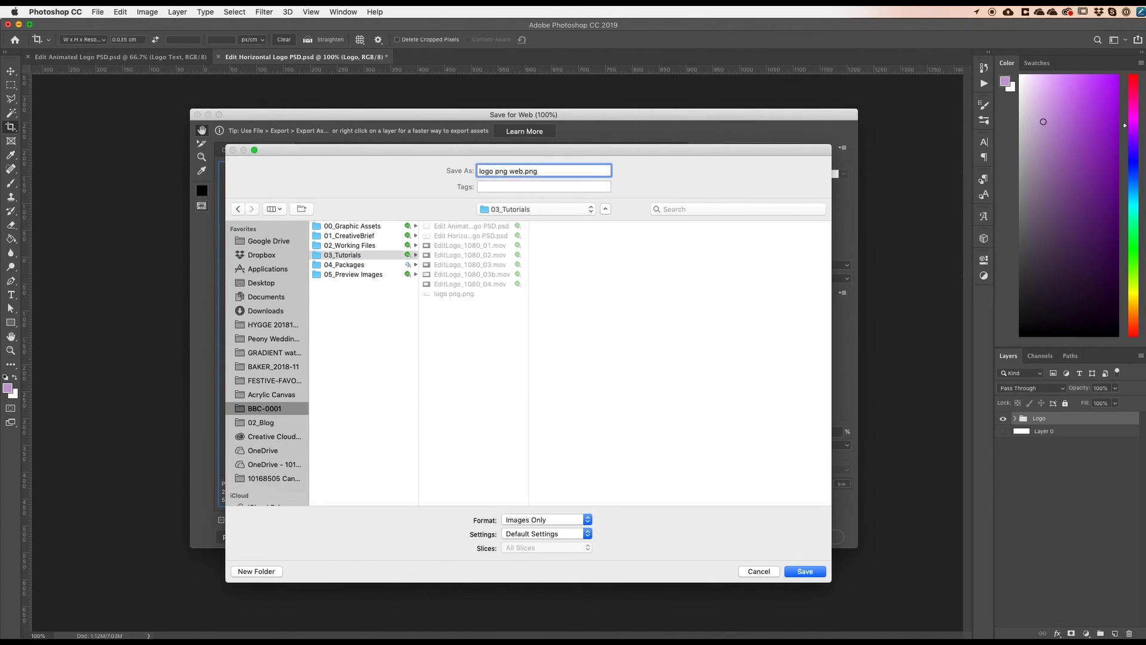
left_click(805, 571)
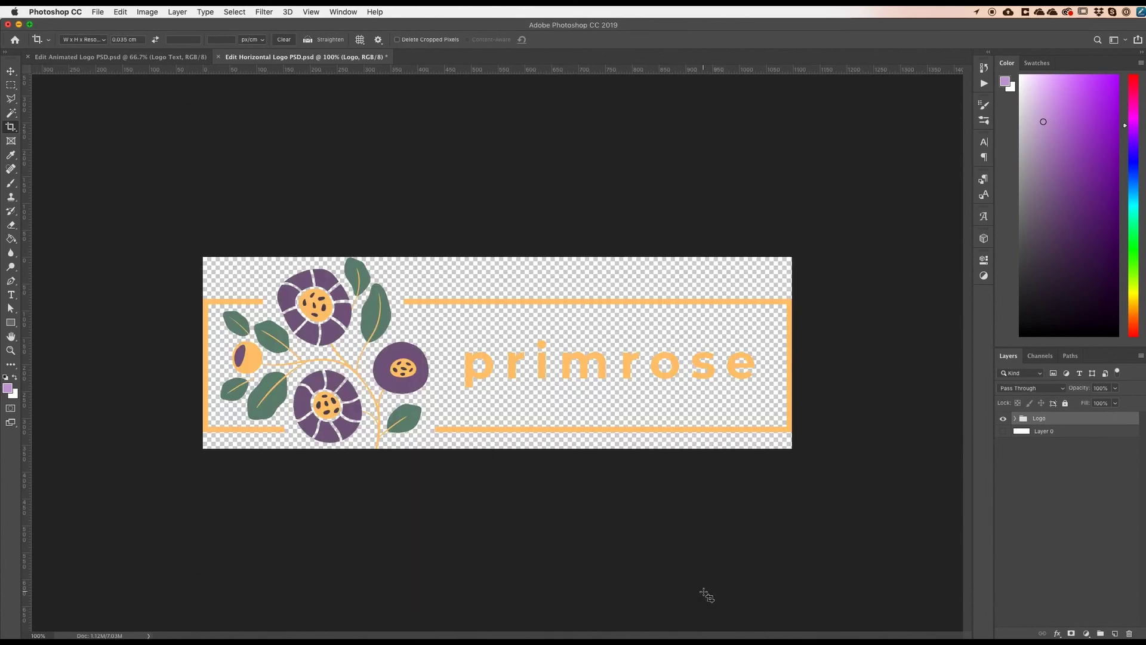
Switch to Finder, open logo-png-web.png in Preview to examine the exported logo, and close both windows.
key("super+Tab")
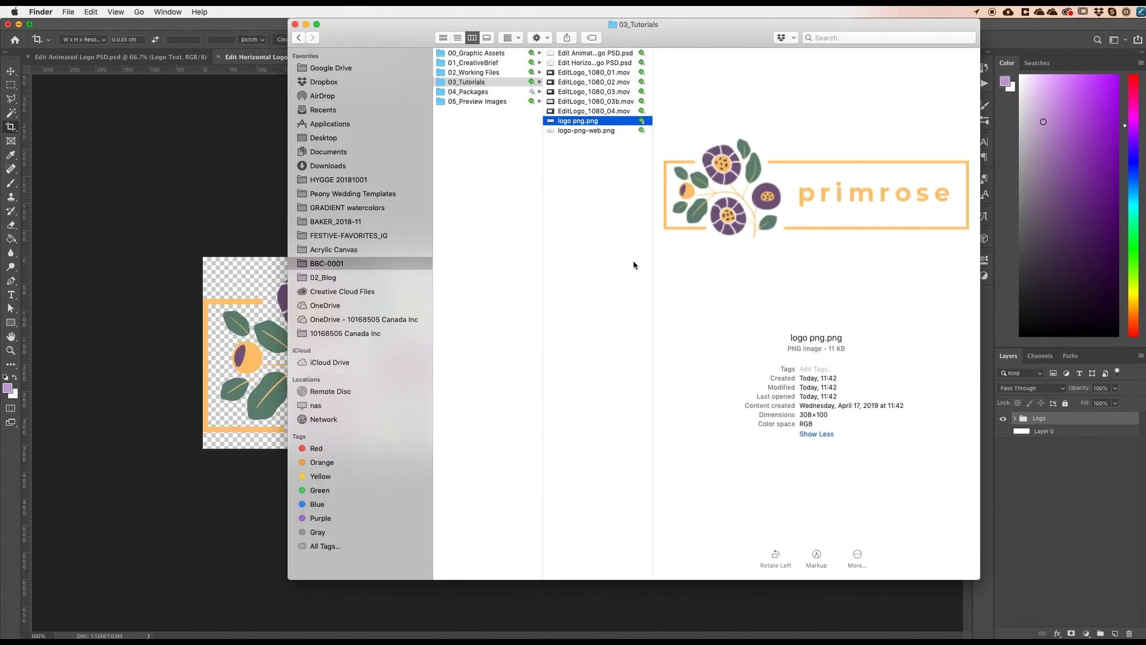
left_click(615, 132)
double_click(620, 132)
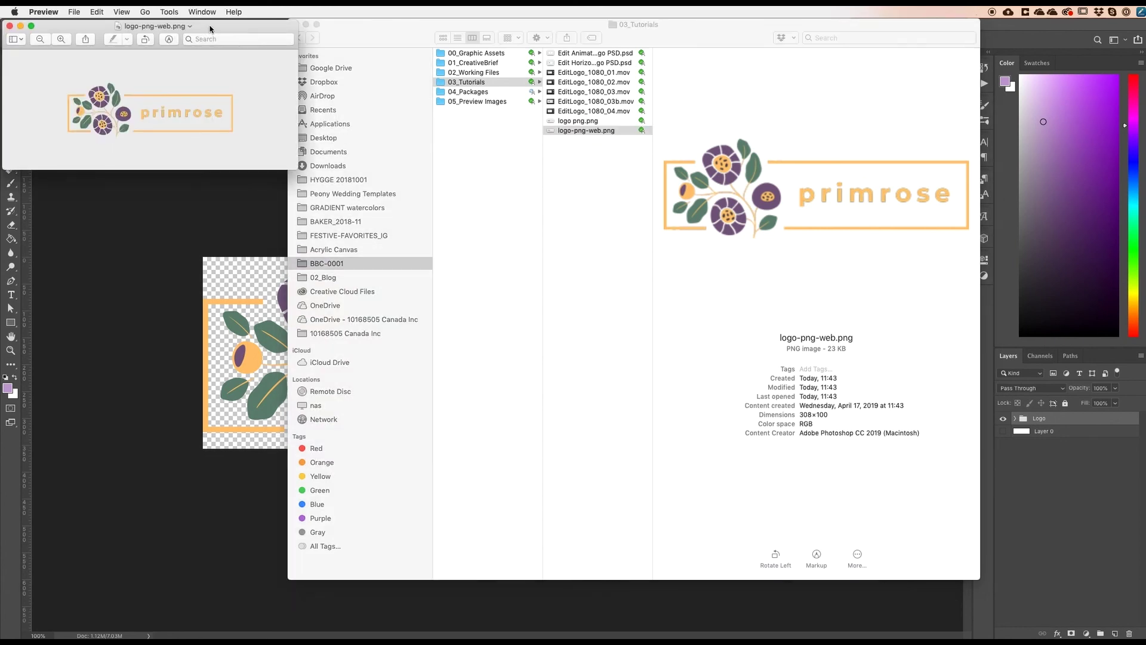
left_click_drag(209, 27, 599, 146)
left_click_drag(700, 299, 770, 333)
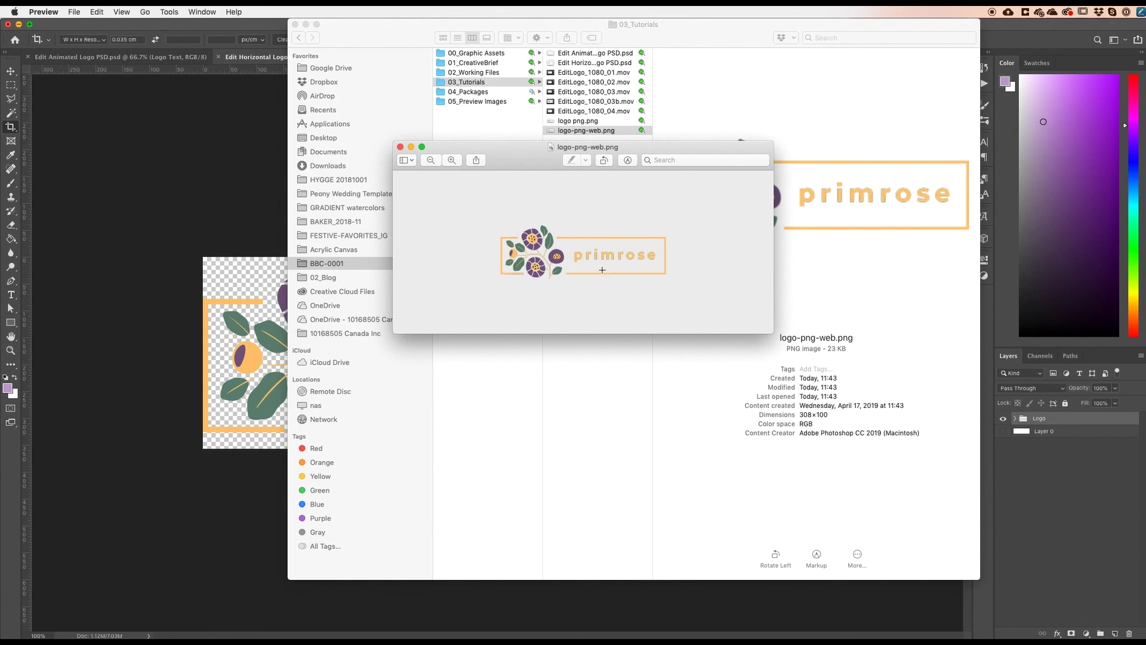
left_click(400, 147)
left_click(295, 24)
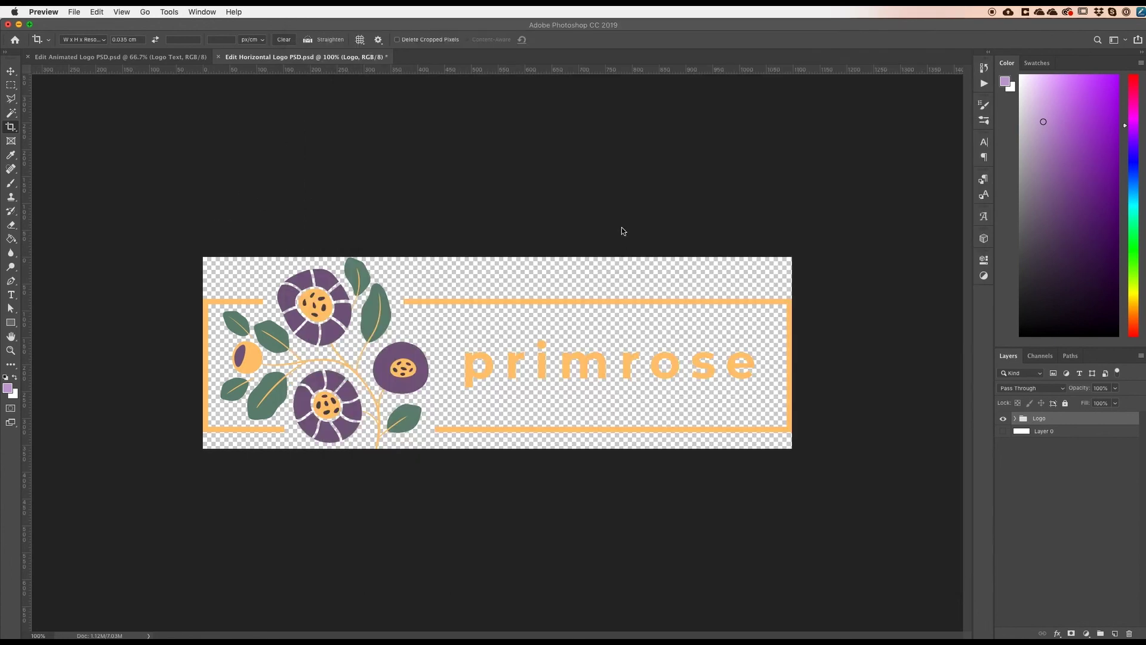